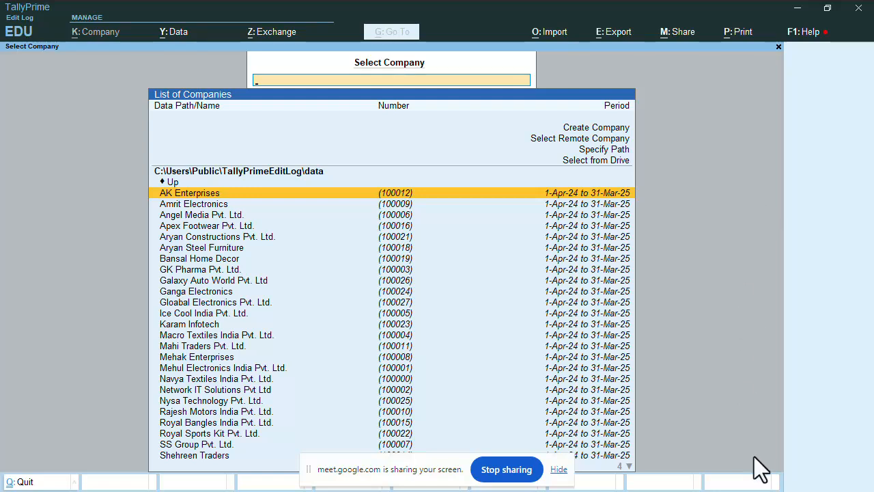
Bring TallyPrime into focus and highlight Create Company in the List of Companies
left_click(778, 479)
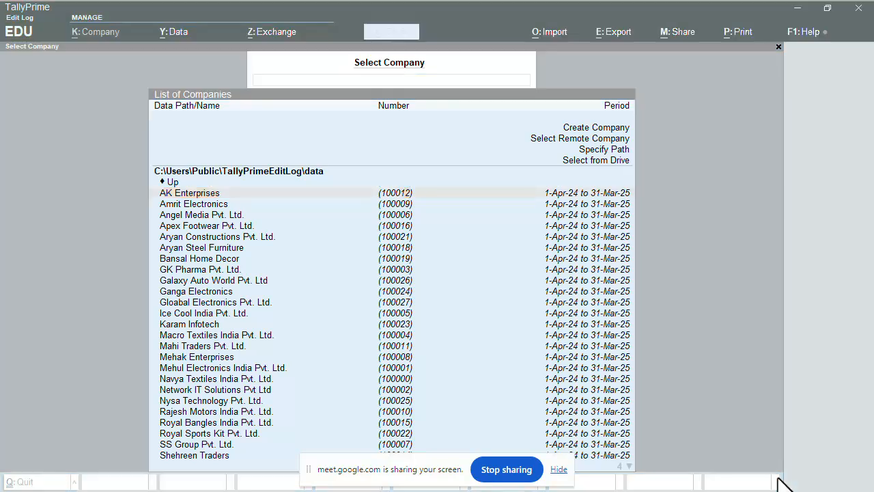
left_click(778, 203)
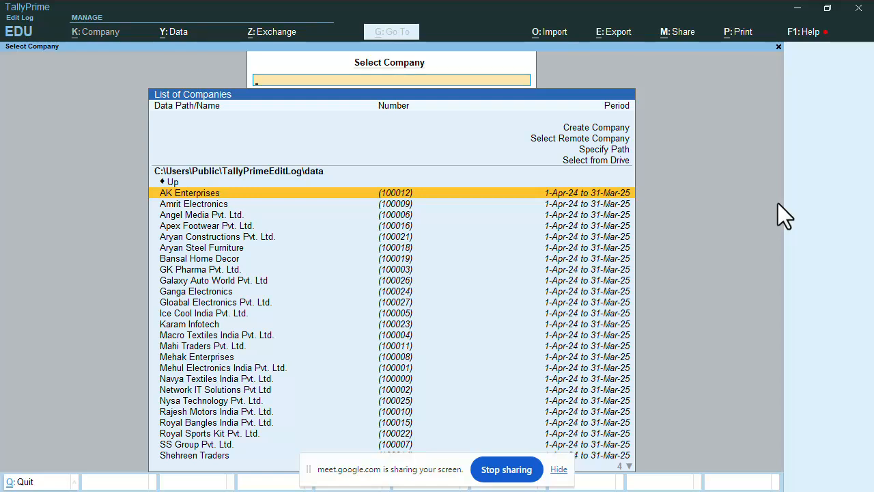
key("Up")
key("Up")
key("Up")
key("Up")
key("Up")
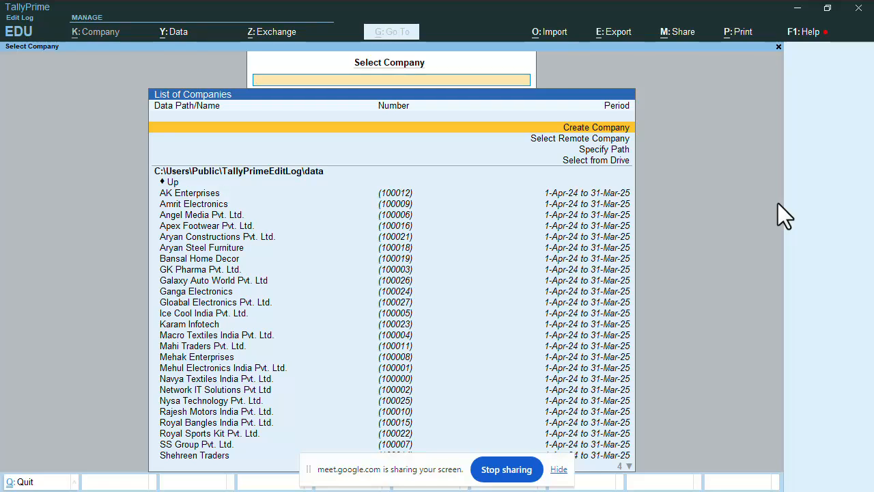
Name the new company Surya Electronics instead of ABC Enterprises, keeping the same mailing name
key("Return")
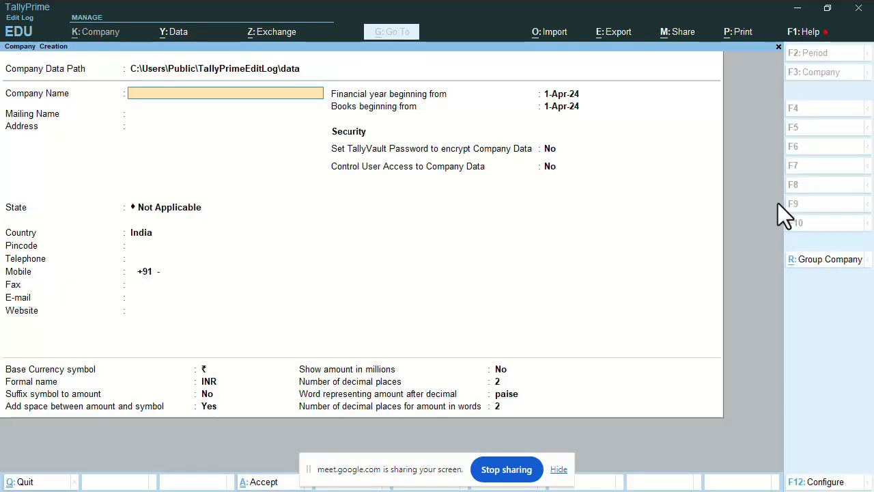
type("ABC Enterprises")
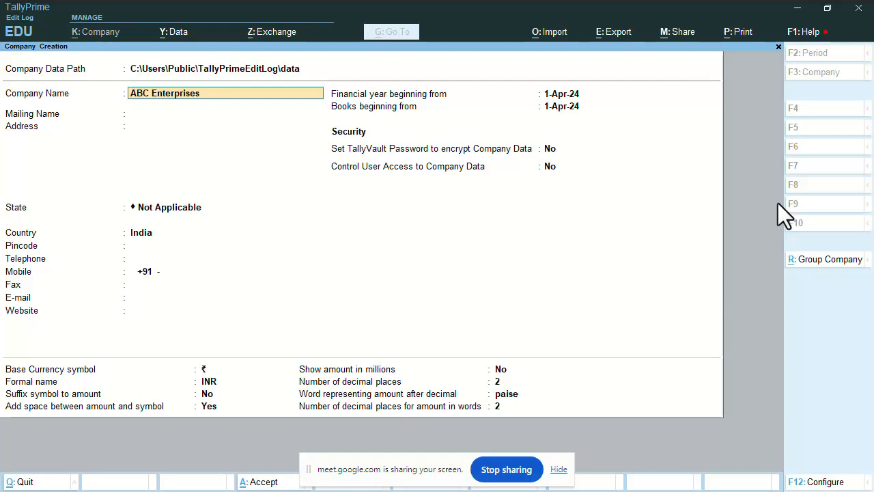
key("Escape")
type("Surya Electronics")
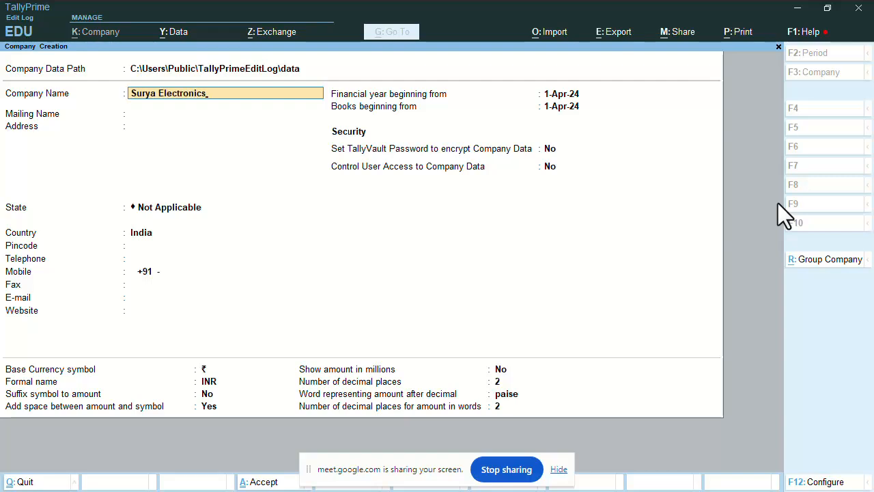
key("Return")
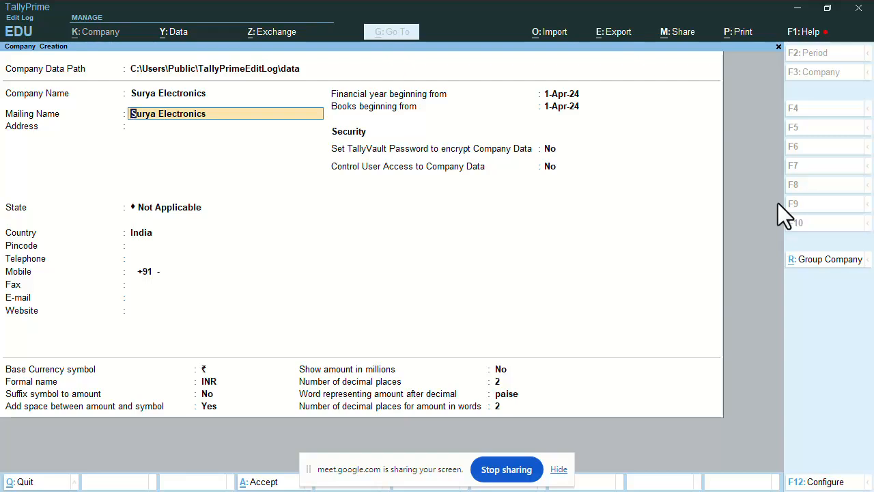
key("Return")
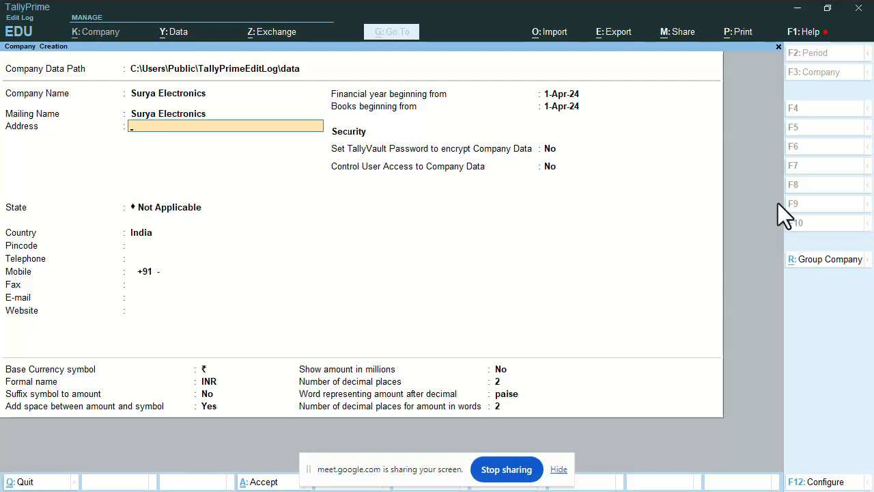
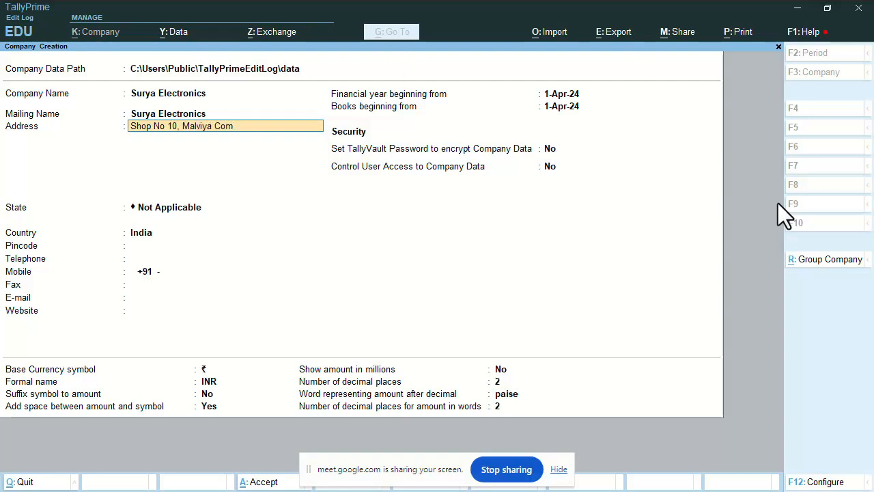
Enter the shop's business address on two address lines
key("Return")
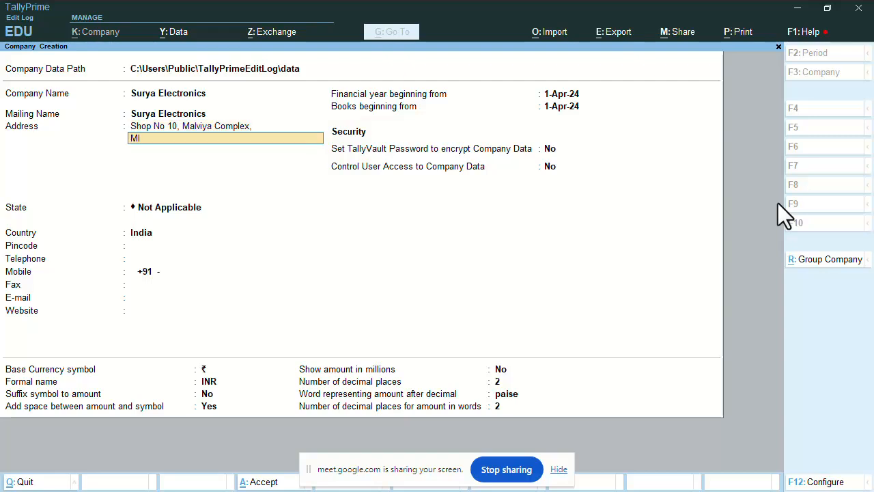
key("Return")
Set the state to Rajasthan and fill in the pincode and telephone number
key("Return")
type("RAJA")
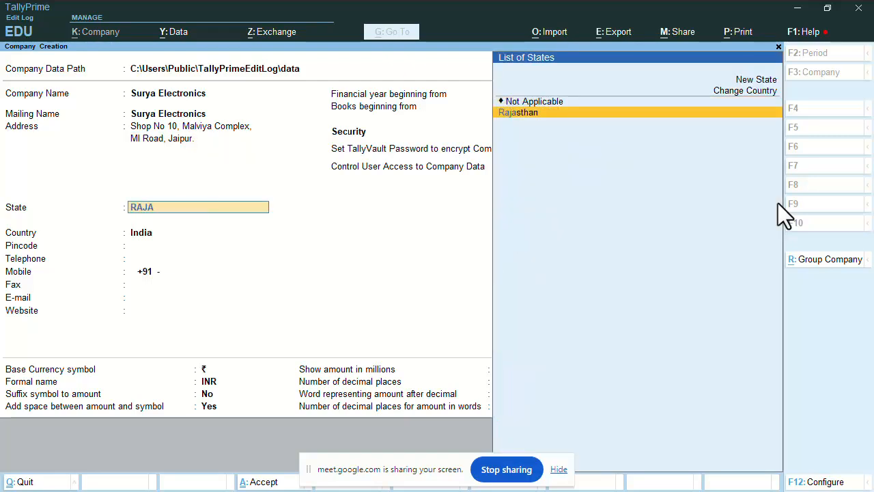
key("Return")
type("30")
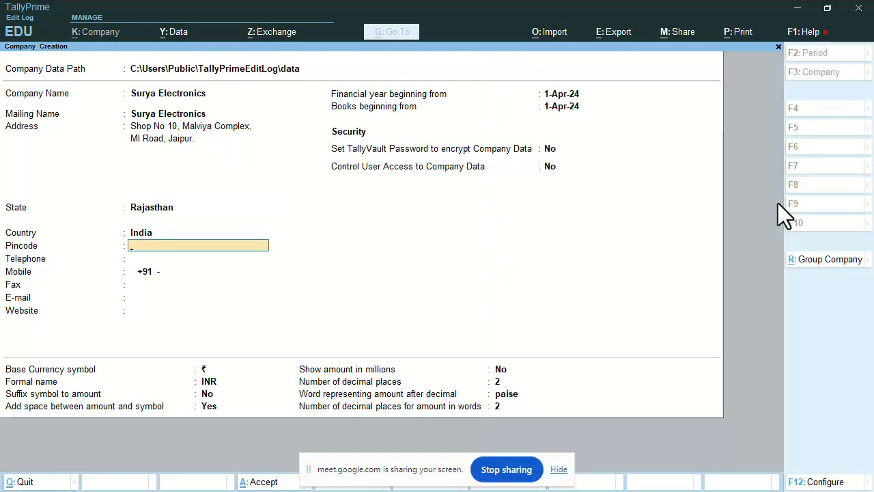
type("2015")
key("Return")
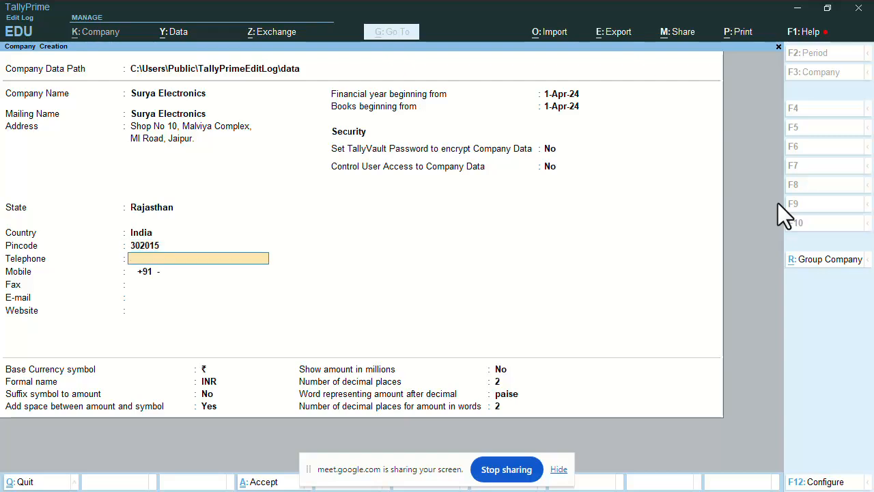
Enter the company's mobile number and e-mail address, leaving fax and website blank
key("Return")
type("98")
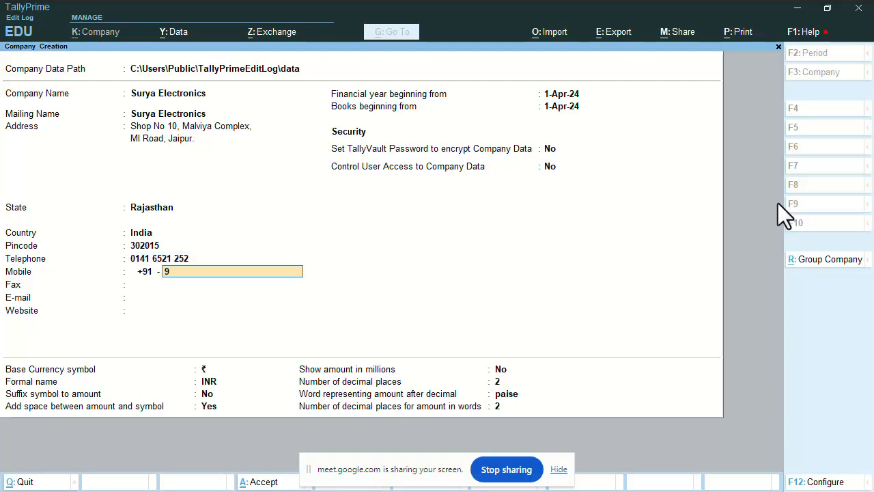
key("BackSpace")
type("69333")
key("BackSpace")
key("BackSpace")
key("BackSpace")
key("BackSpace")
key("BackSpace")
key("BackSpace")
key("Return")
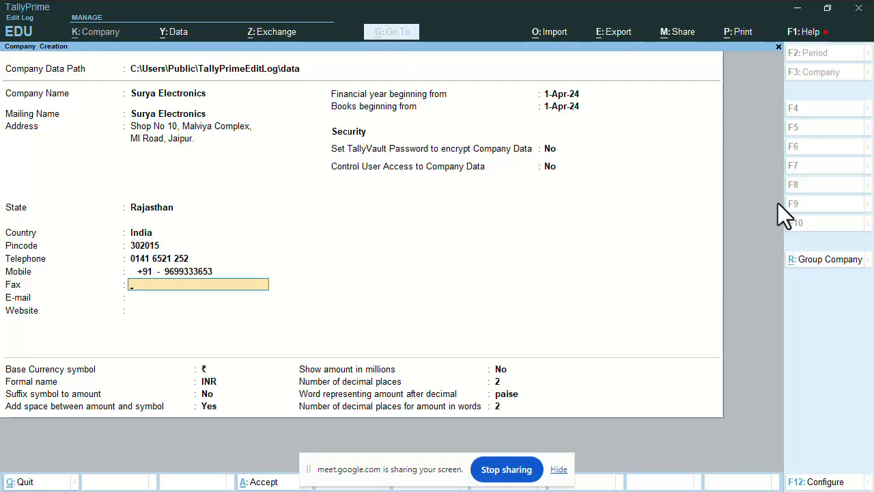
key("Return")
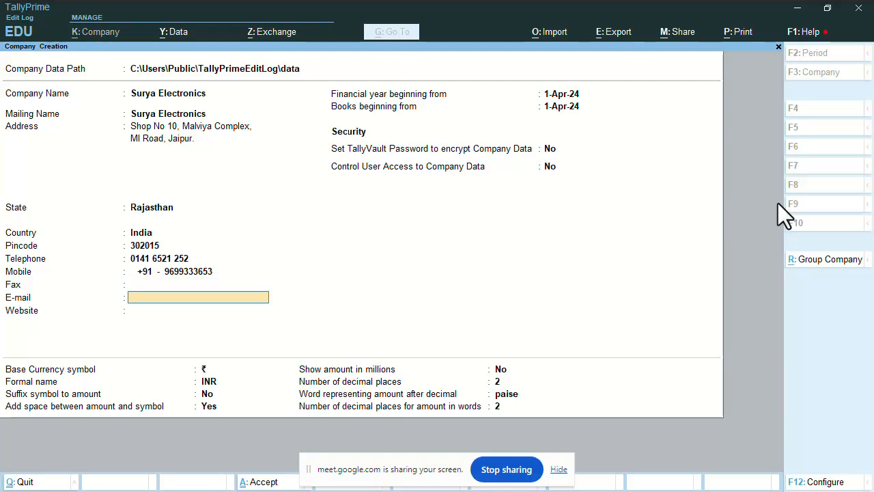
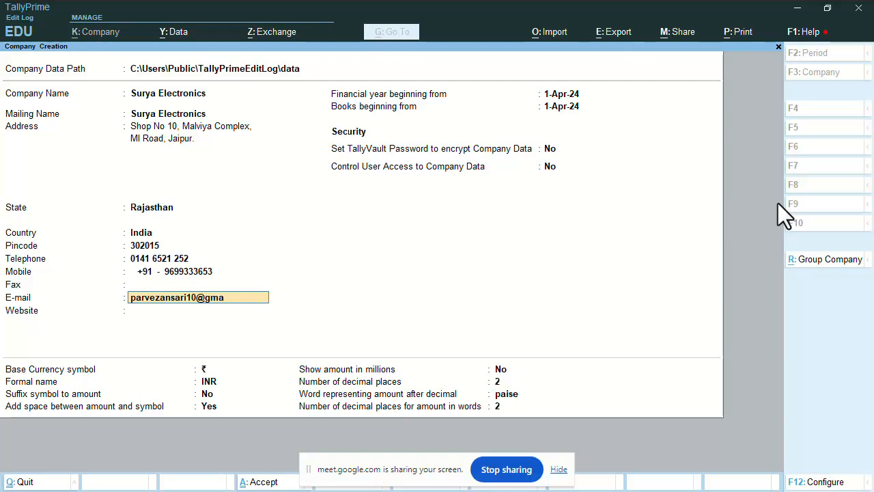
key("Return")
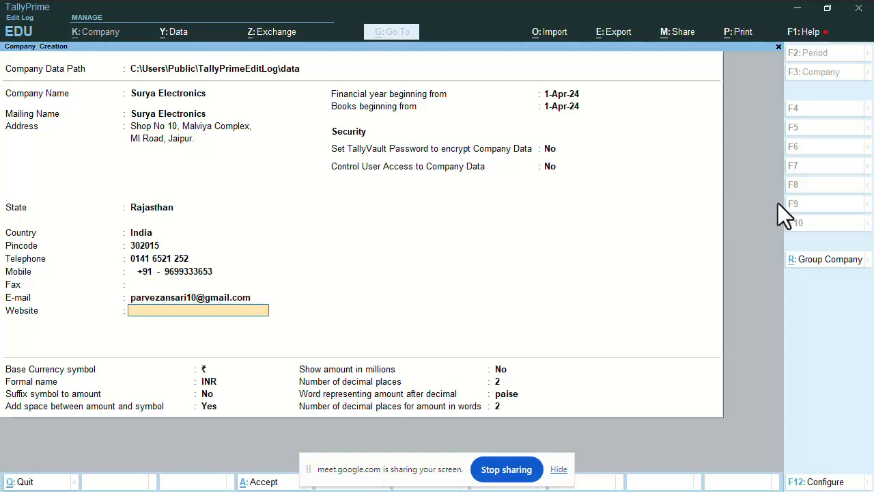
key("Return")
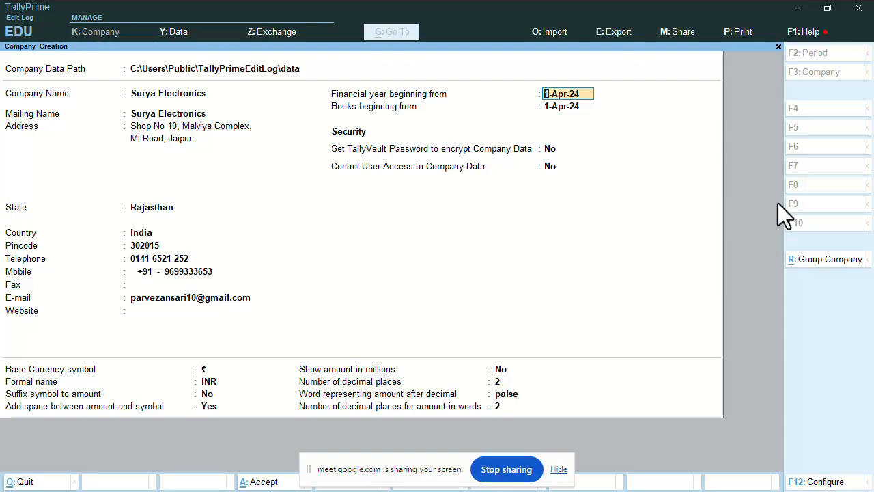
Keep 1-Apr-24 for financial year and books beginning, TallyVault off, and default currency settings
key("Return")
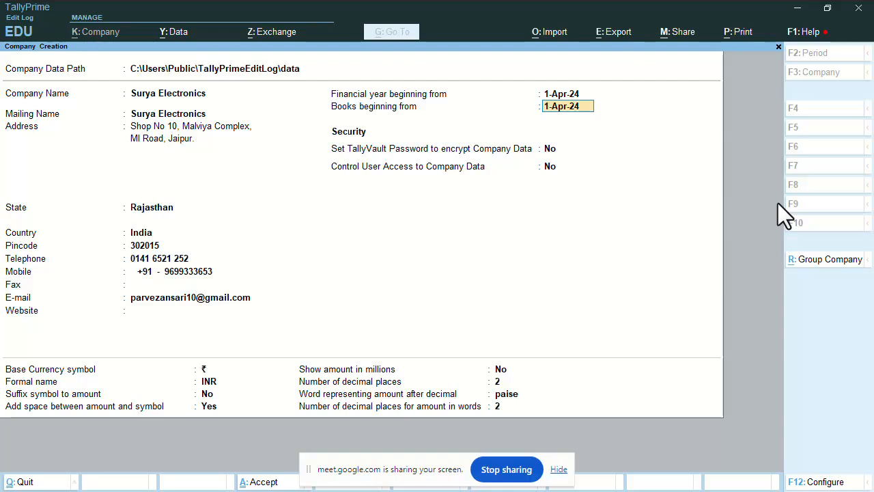
key("Return")
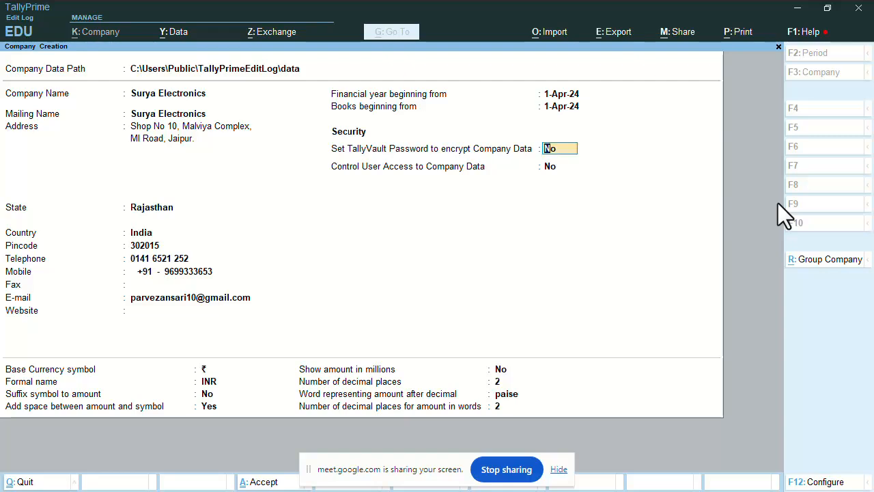
key("Return")
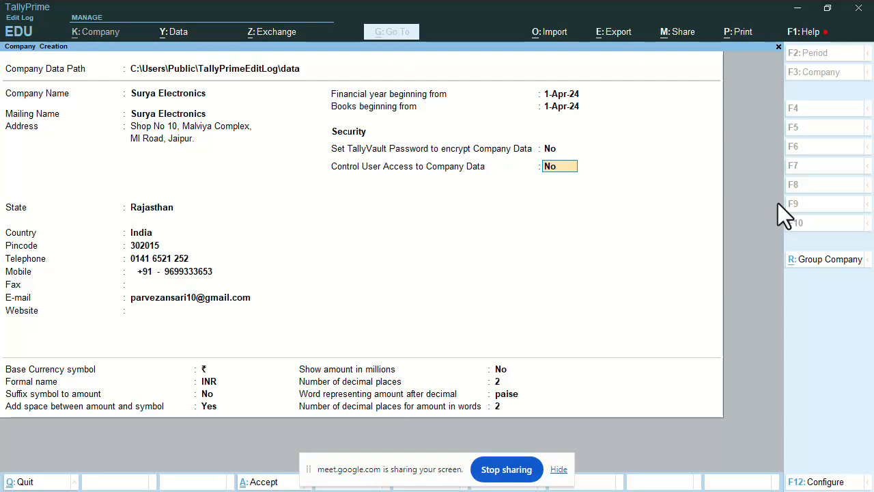
key("Return")
key("Return")
key("Return")
key("Return")
key("Return")
key("Return")
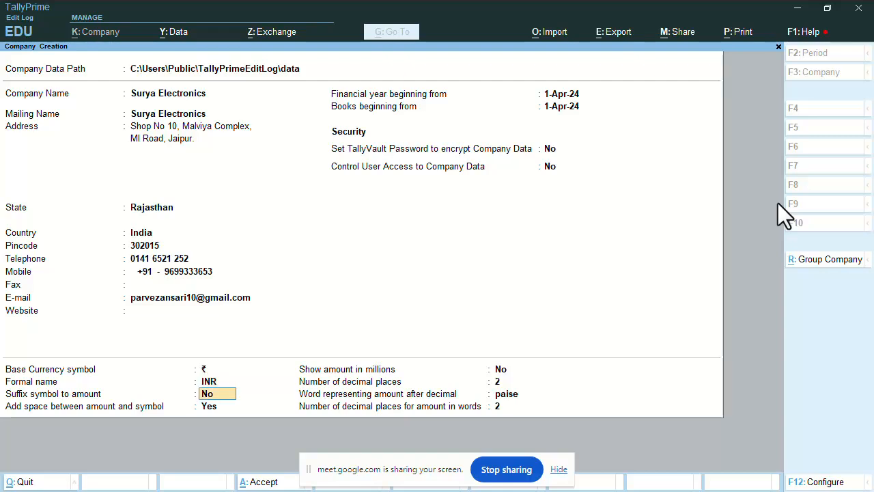
key("Return")
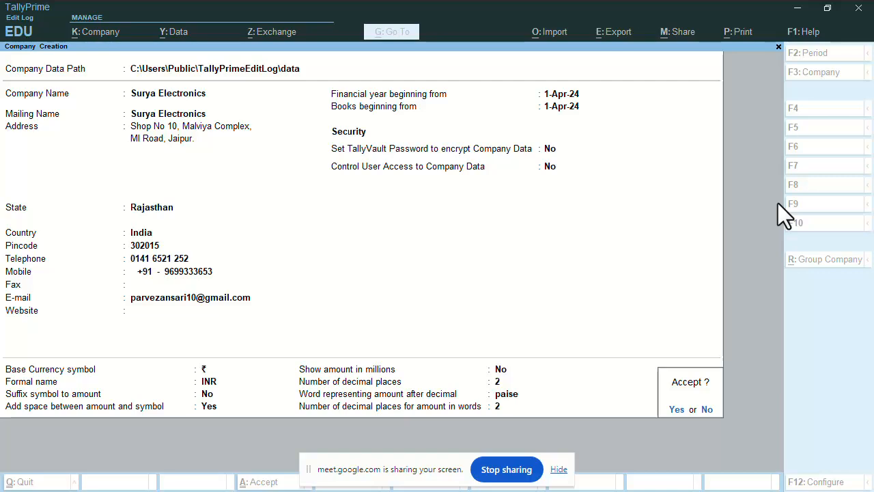
Accept the form to create Surya Electronics
key("Return")
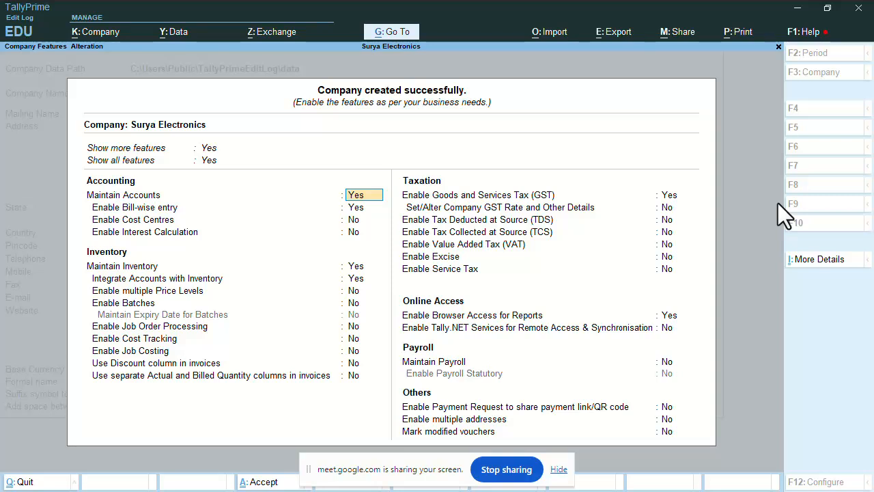
Leave the company features unchanged with GST enabled, bringing up the GST Details
key("Return")
key("Return")
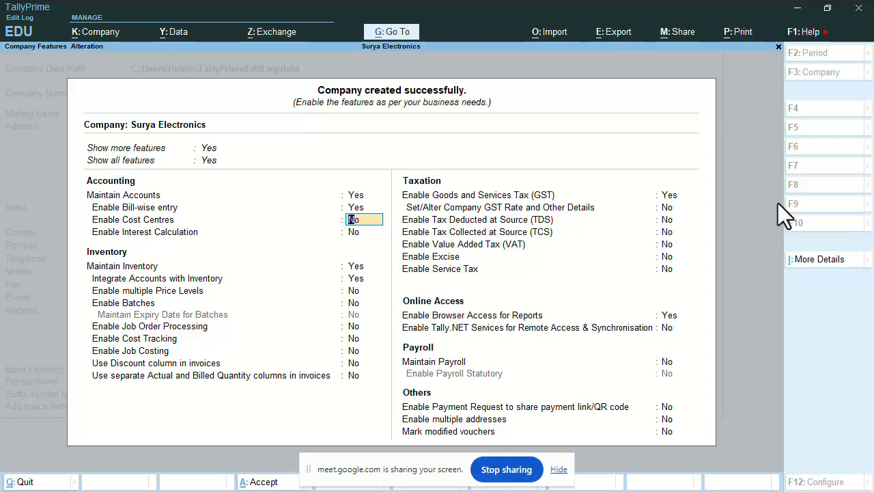
key("Return")
key("Return")
key("Return")
key("Return")
key("Return")
key("Return")
key("Return")
key("Return")
key("Return")
key("Return")
key("Return")
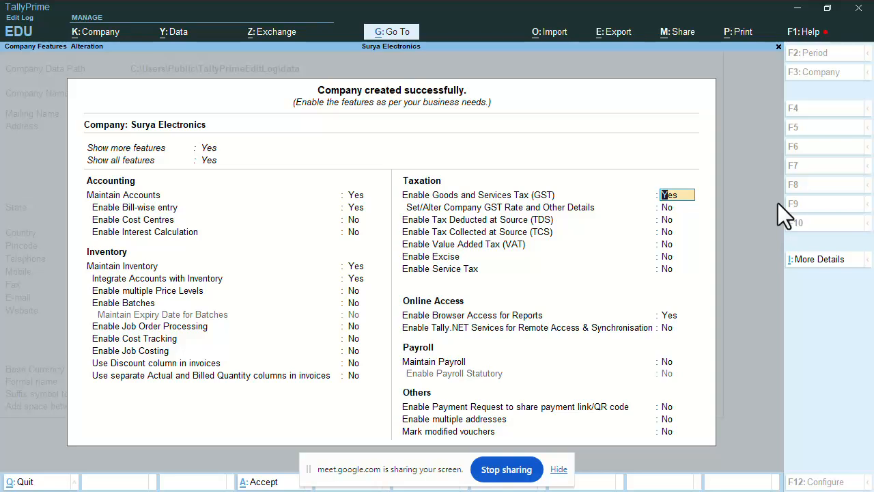
key("Return")
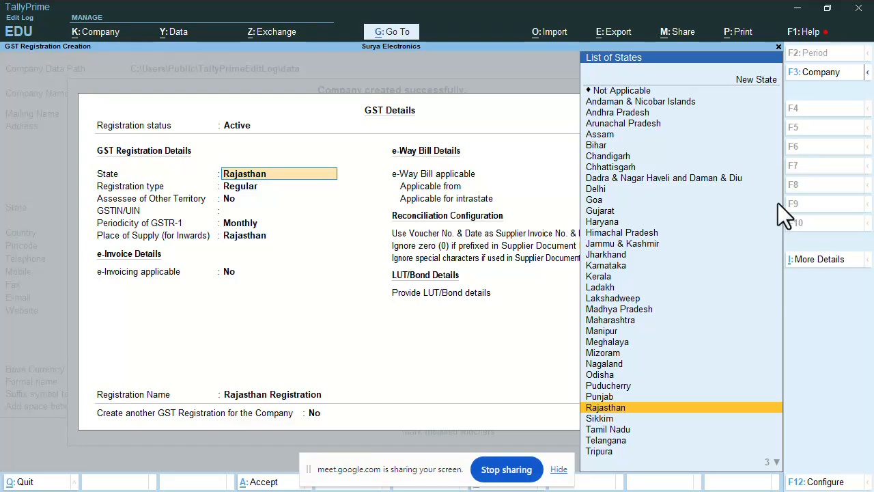
Accept Rajasthan as the GST state and look over the Composition and Regular - SEZ types
key("Return")
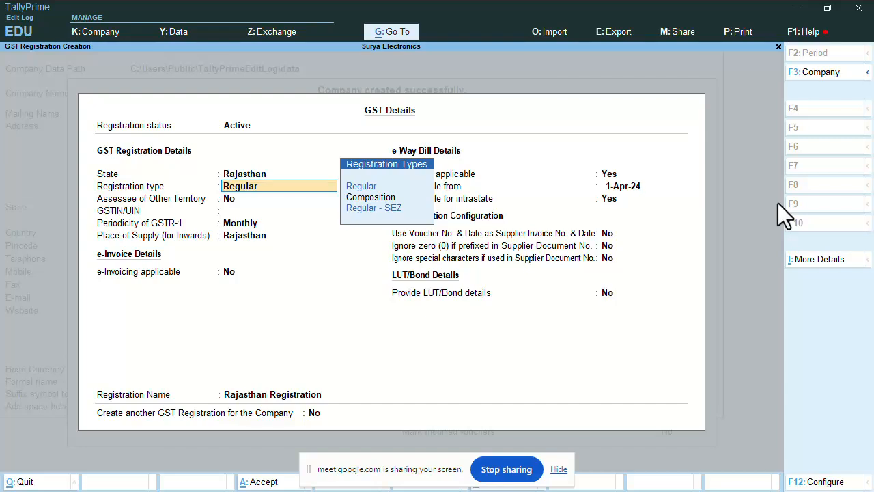
key("Down")
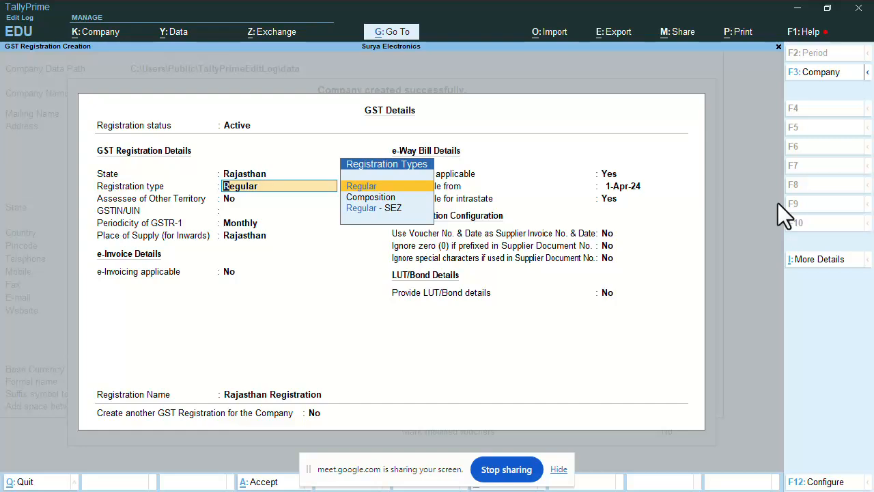
key("Down")
key("Down")
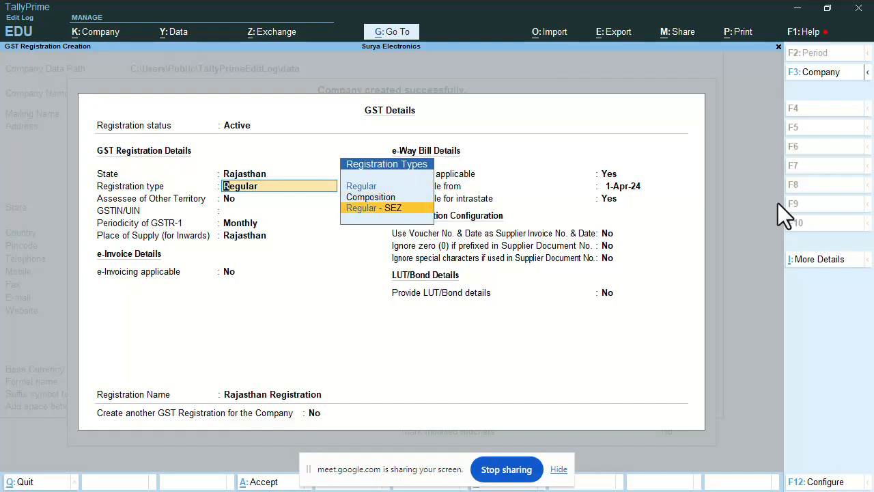
key("Up")
key("Up")
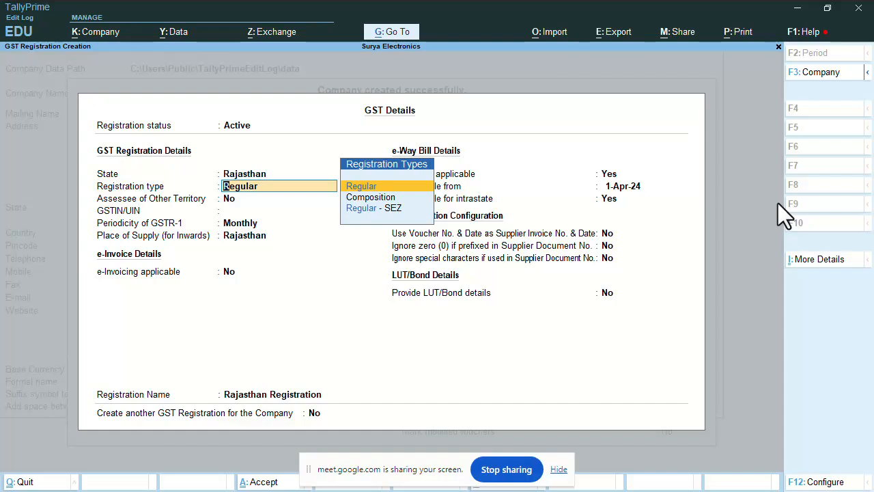
key("Down")
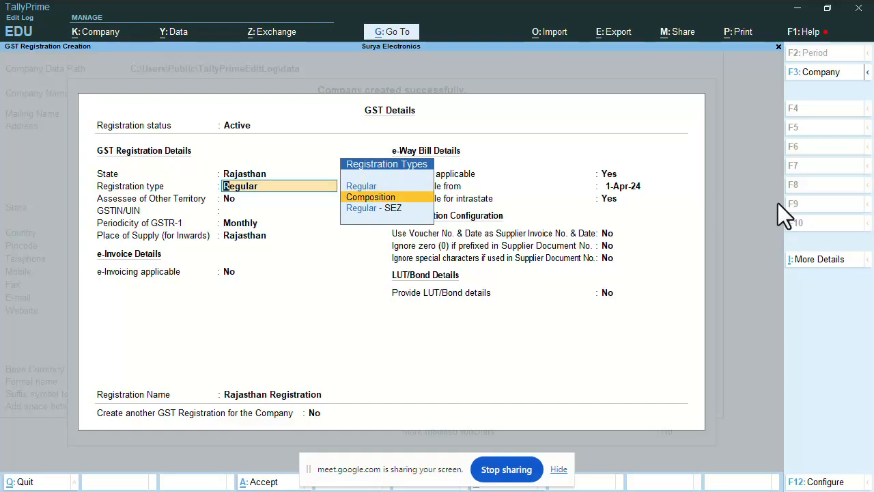
key("Down")
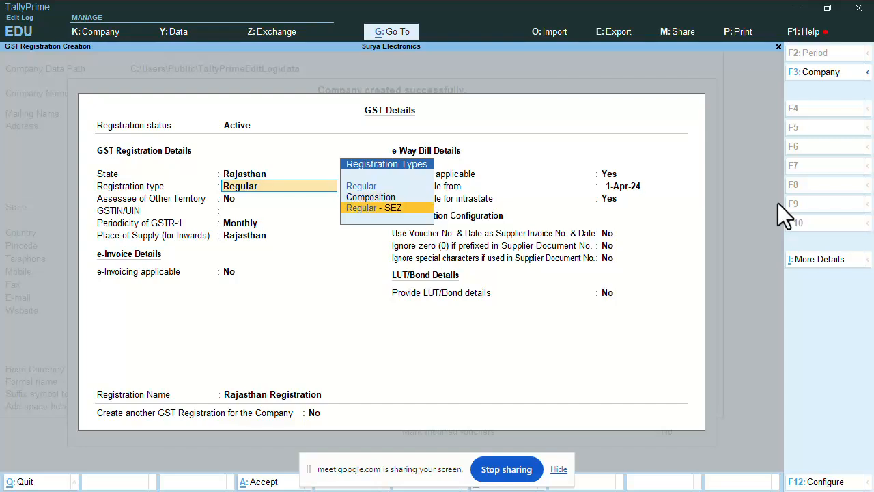
After comparing the registration types, keep Regular as the registration type
key("Up")
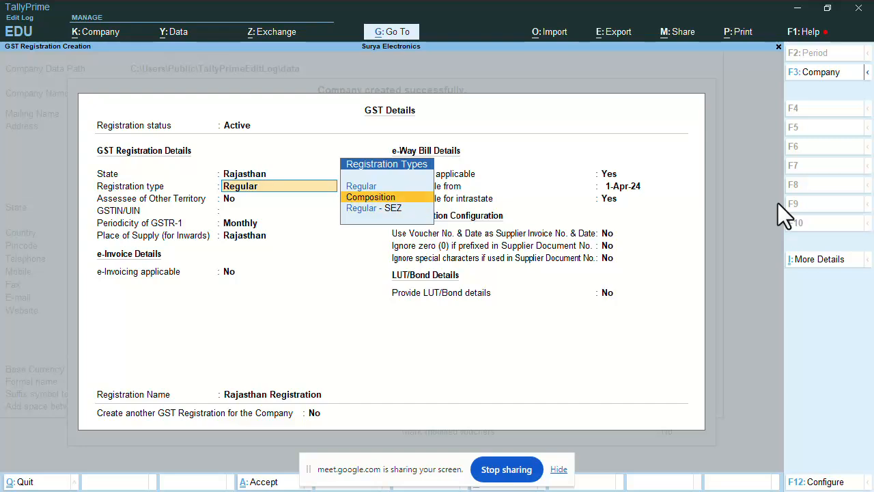
key("Down")
key("Up")
key("Down")
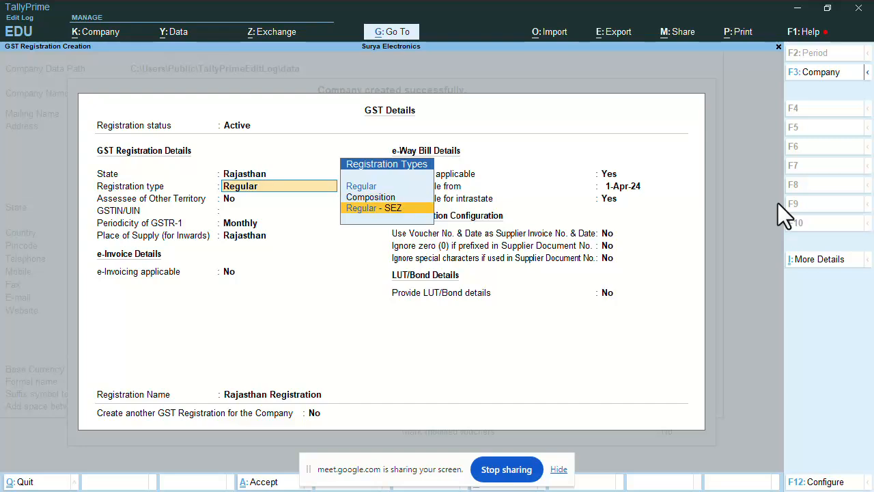
key("Up")
key("Down")
key("Up")
key("Up")
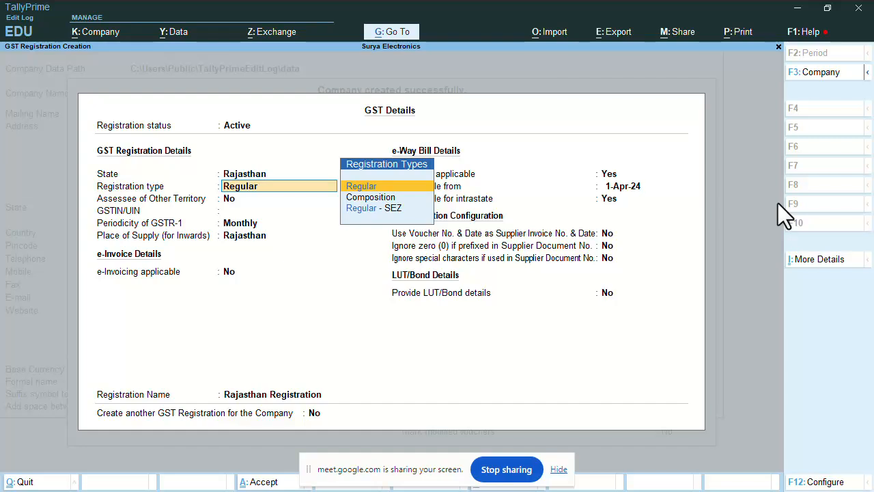
key("Down")
key("Down")
key("Up")
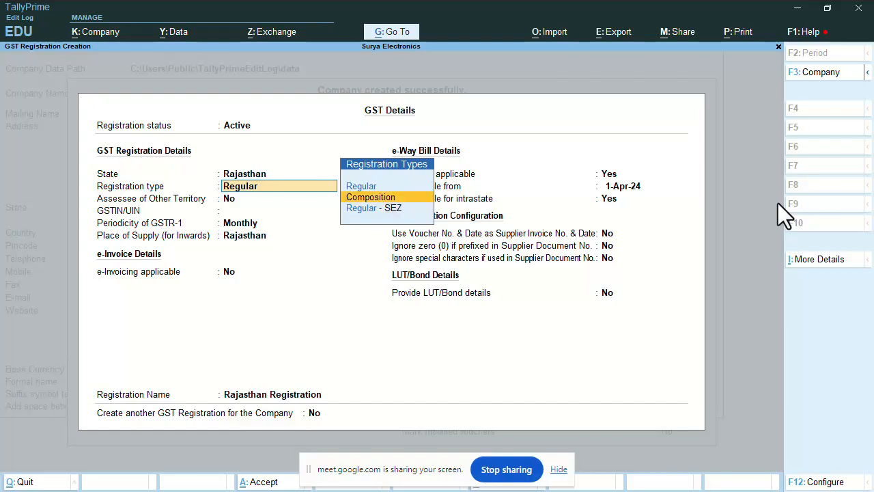
key("Down")
key("Up")
key("Up")
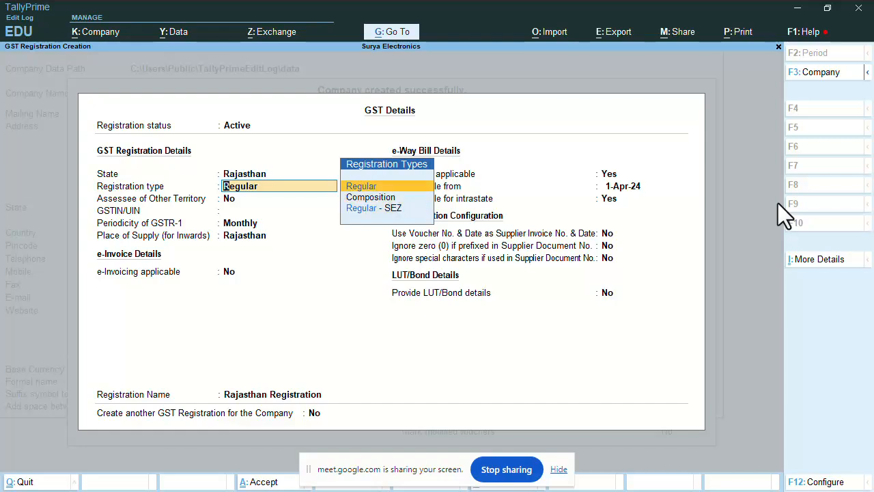
key("Return")
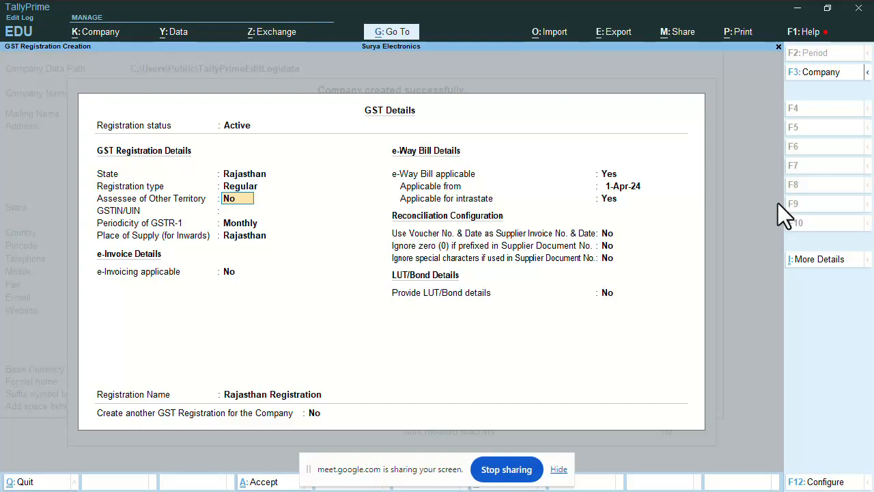
Leave Assessee of Other Territory at No and enter the company's GSTIN
key("Return")
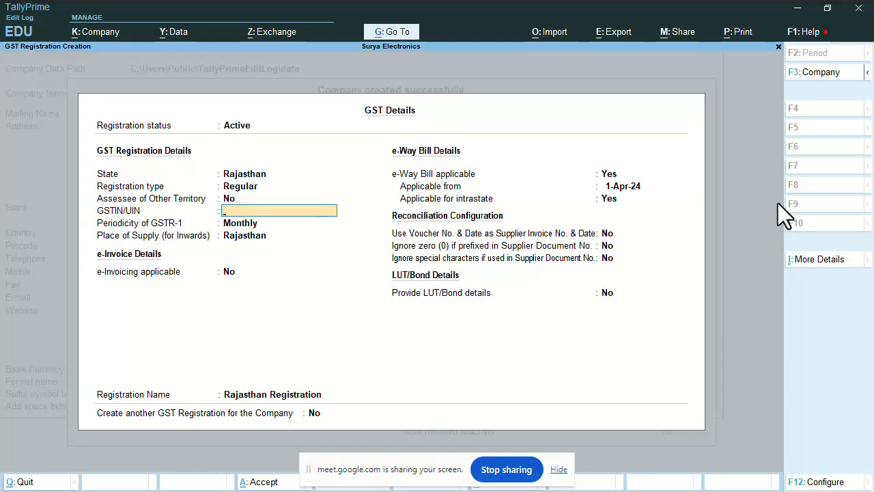
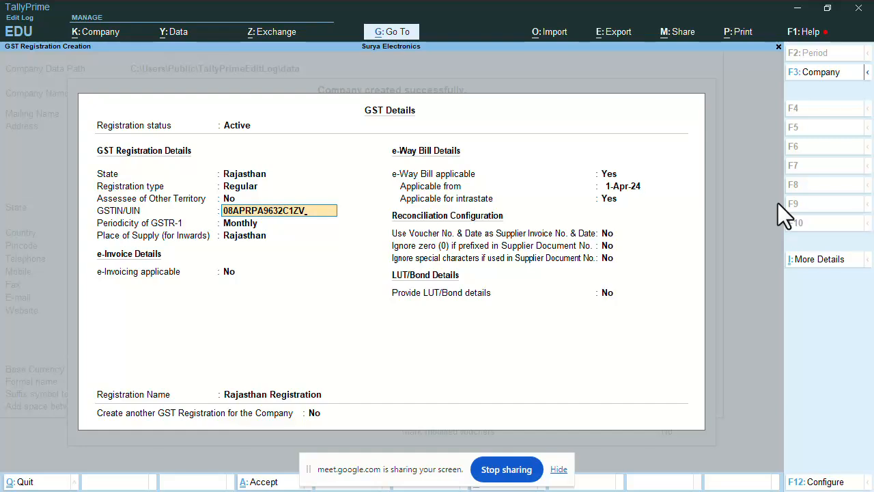
key("Return")
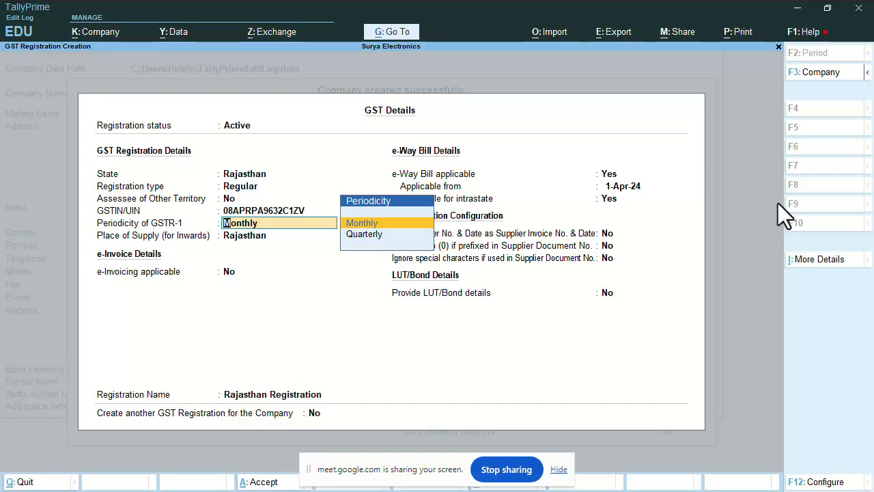
Compare Monthly and Quarterly, then keep Monthly as the GSTR-1 periodicity
key("Down")
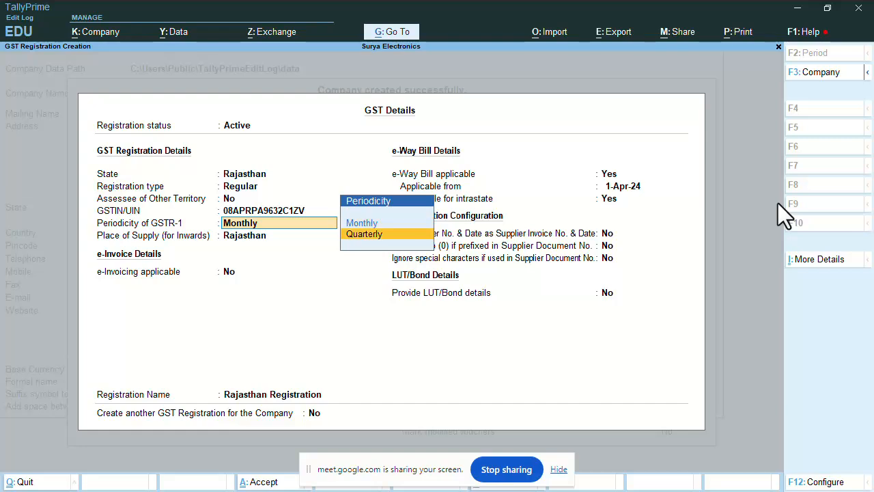
key("Up")
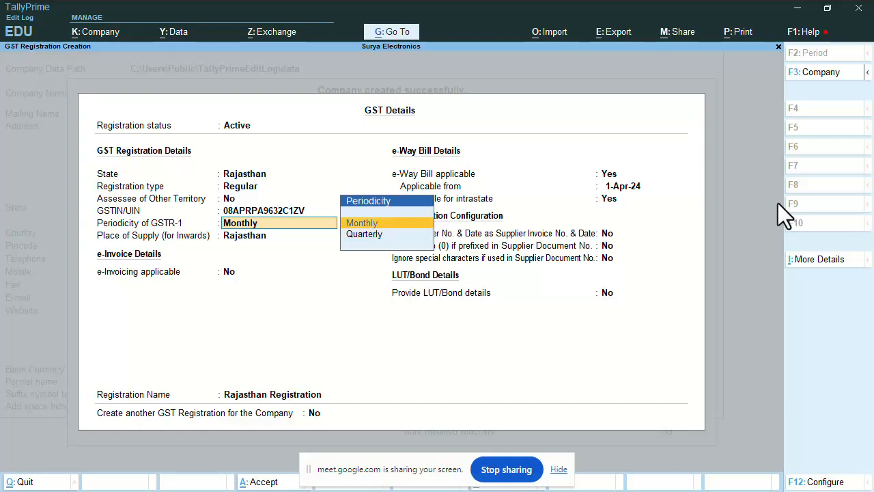
key("Down")
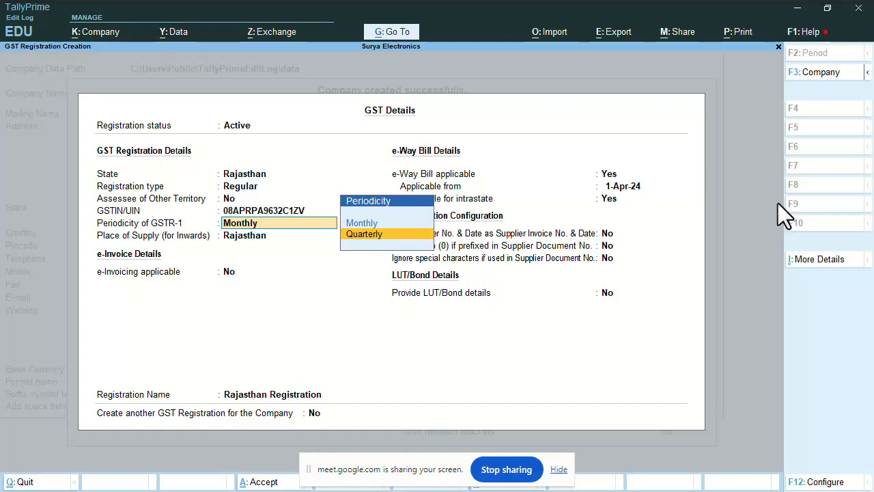
key("Up")
key("Down")
key("Up")
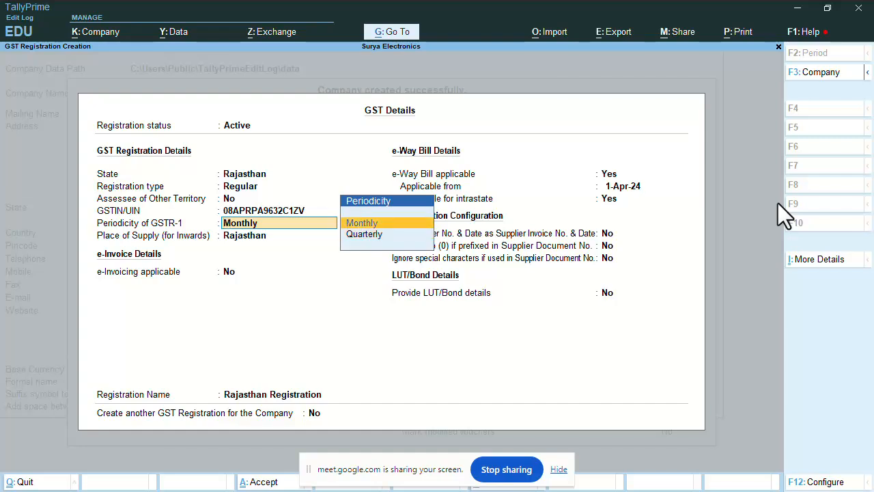
key("Down")
key("Up")
key("Down")
key("Up")
key("Down")
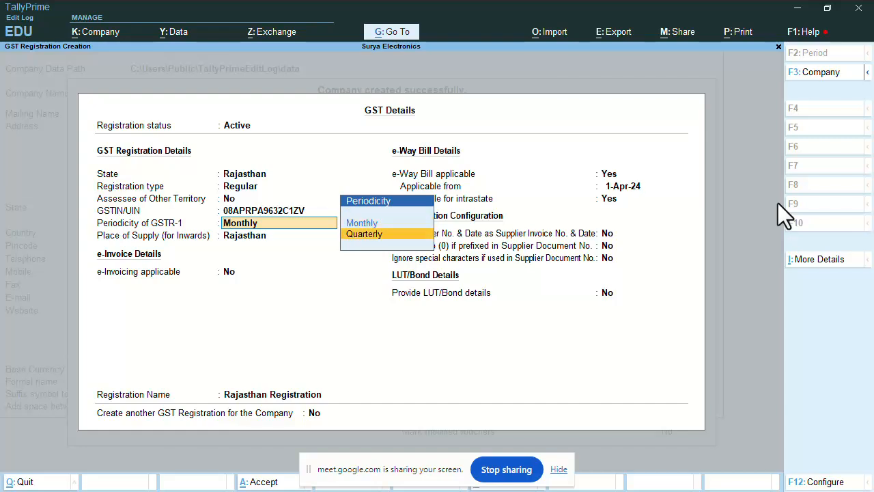
key("Up")
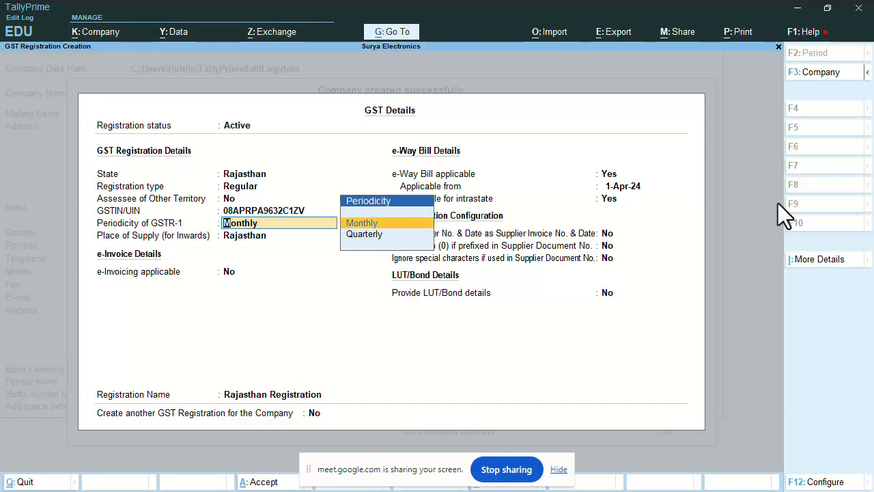
key("Return")
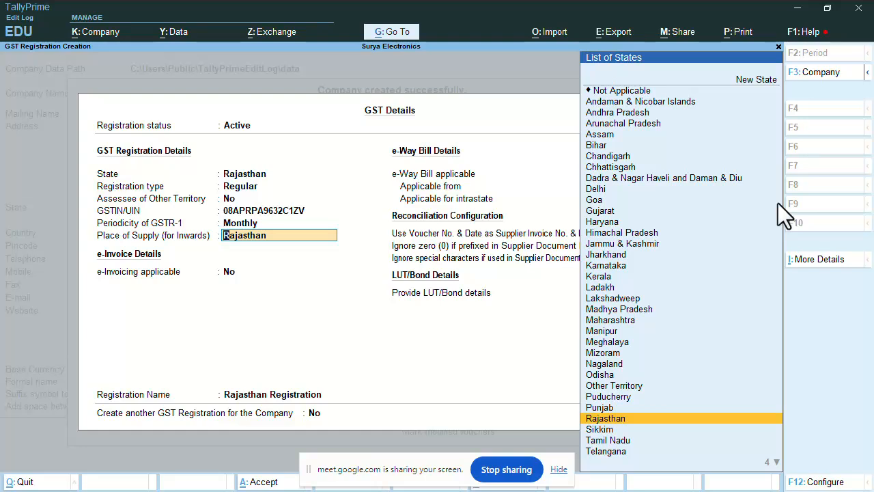
Accept Rajasthan as the inward place of supply and keep e-invoicing at No
key("Return")
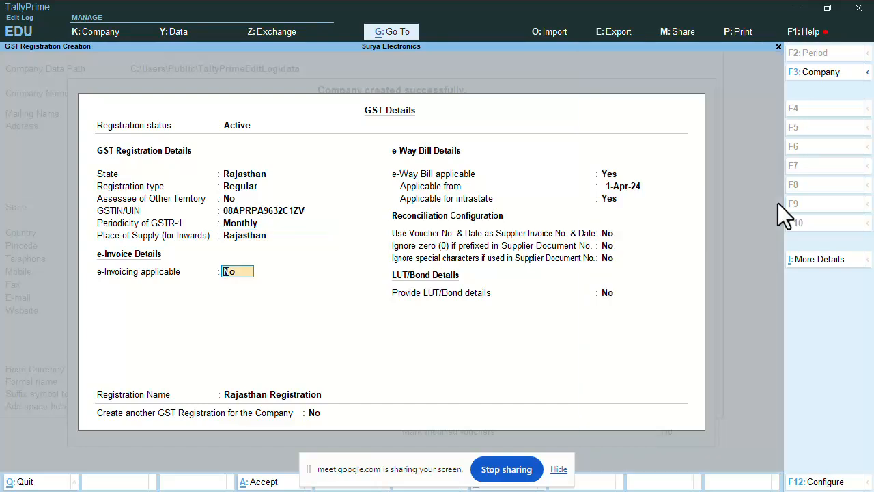
key("Return")
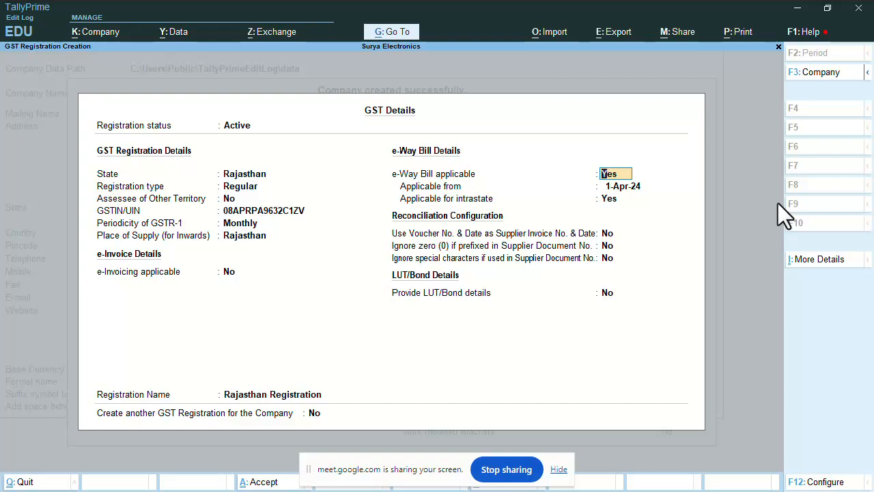
Set e-Way Bill applicable to No, keep LUT/Bond details at No, and save the GST details
type("n")
key("Return")
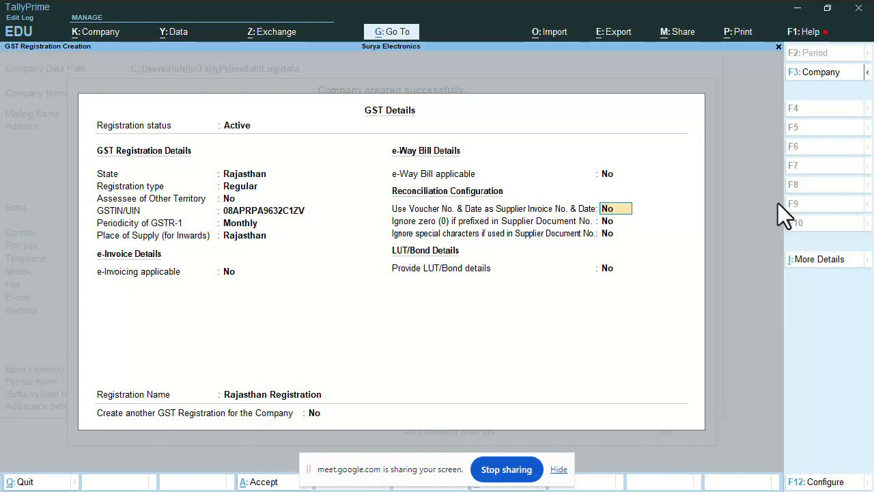
key("Return")
key("Return")
key("Return")
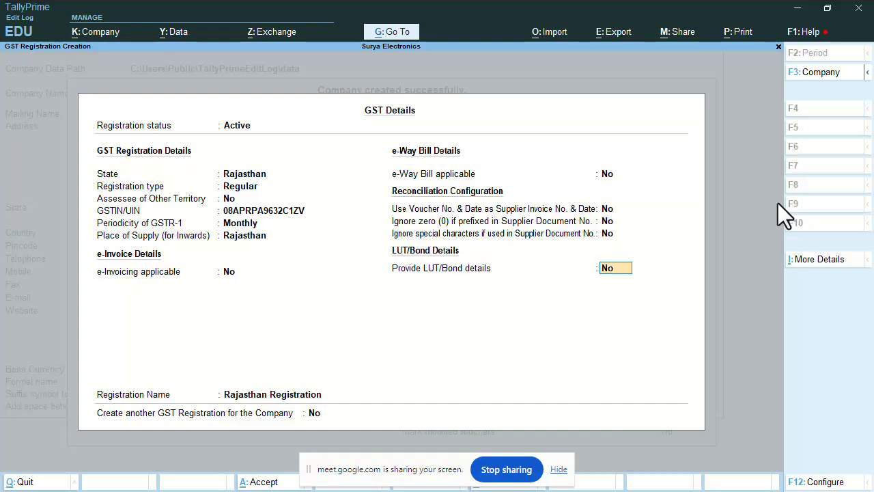
key("Return")
key("Return")
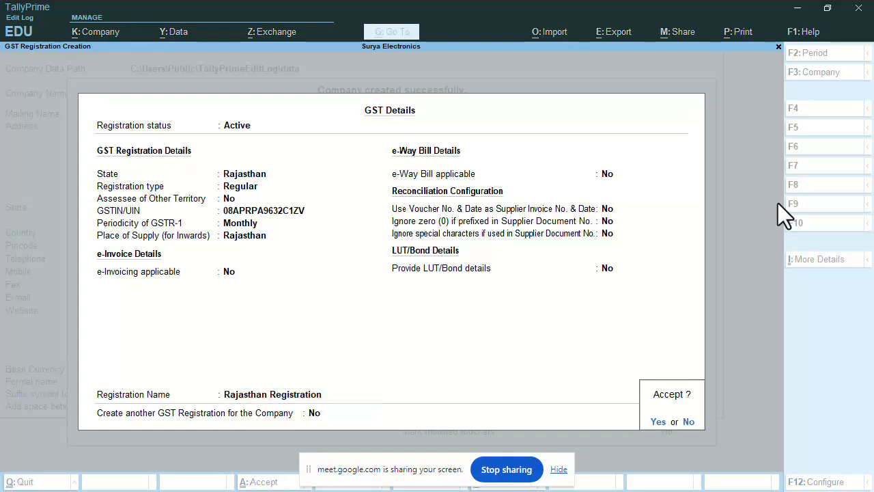
key("y")
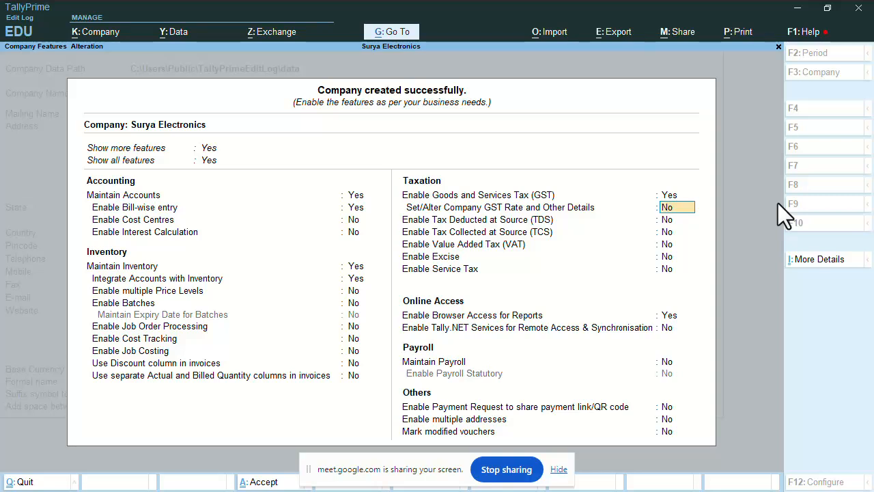
Expand More Details with Show More and open the PAN/CIN Details form
left_click(823, 266)
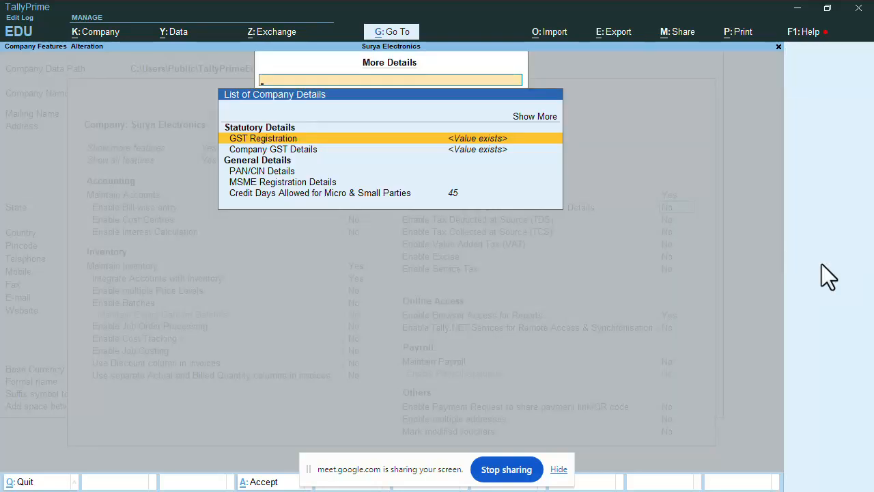
key("Up")
key("Return")
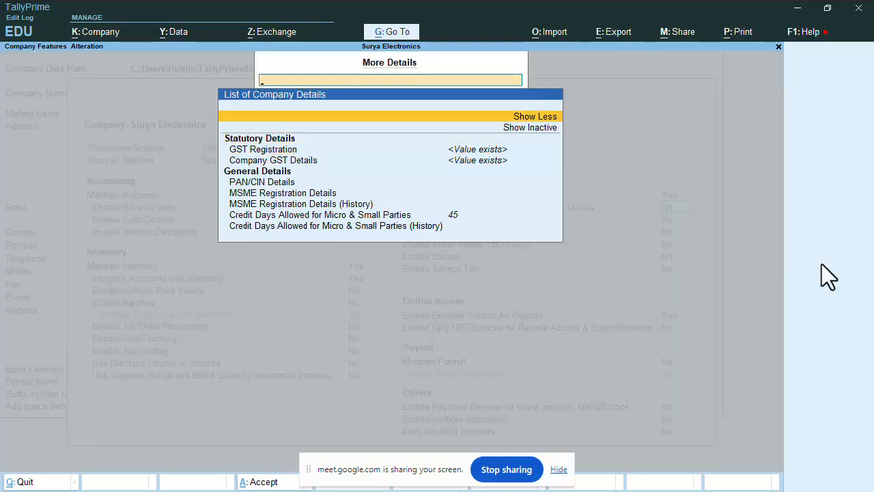
key("Down")
key("Down")
key("Down")
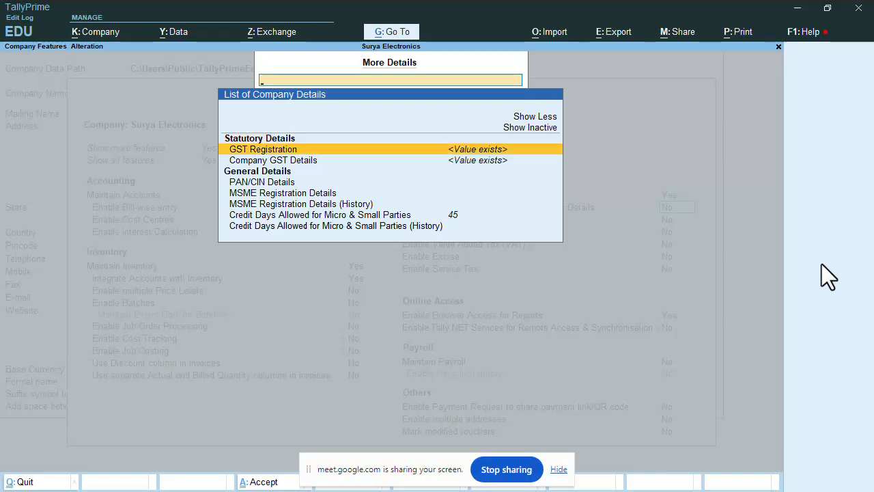
key("Down")
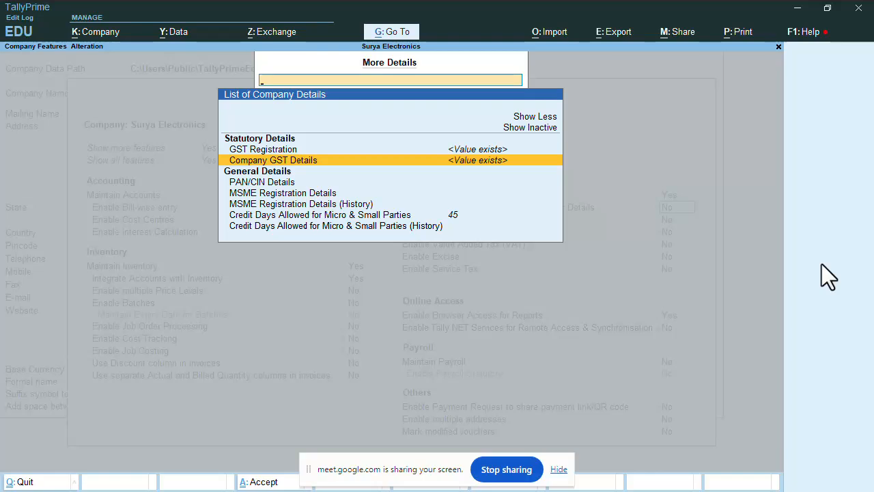
key("Down")
key("Down")
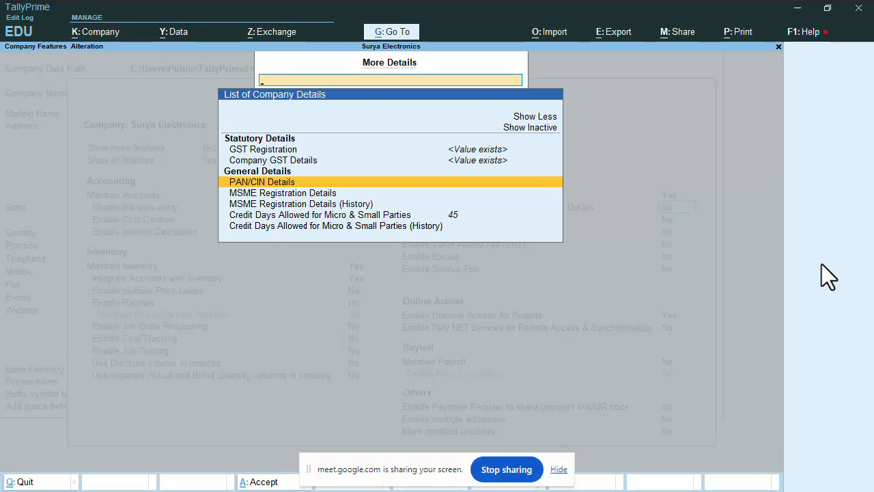
key("Return")
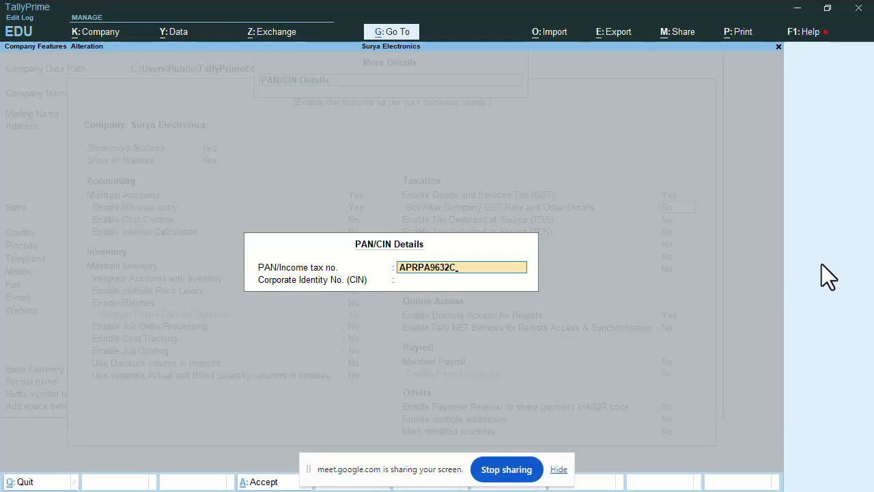
Enter the company's PAN, leave the CIN empty, and save the PAN/CIN details
key("Return")
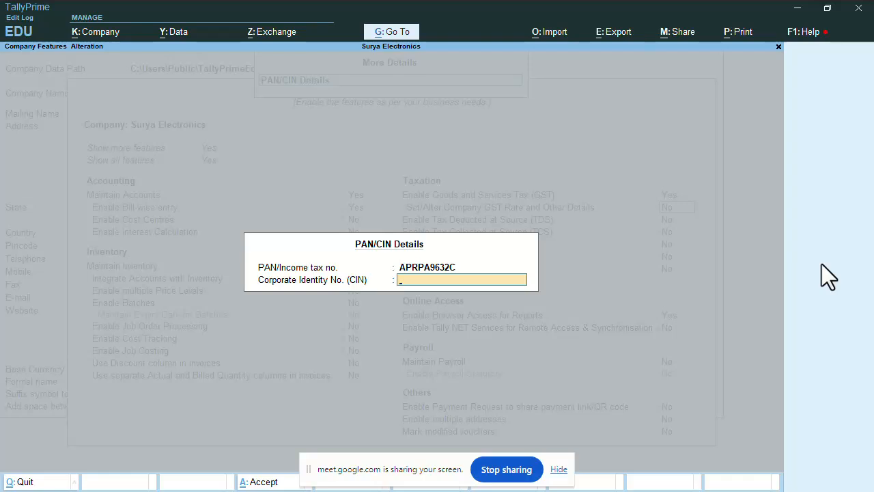
key("Return")
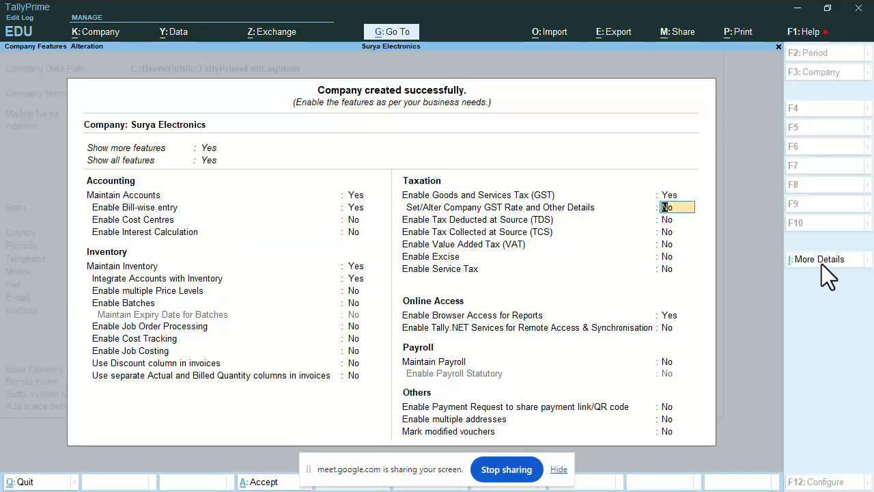
Reopen More Details and move past PAN/CIN Details down to MSME Registration Details
left_click(823, 264)
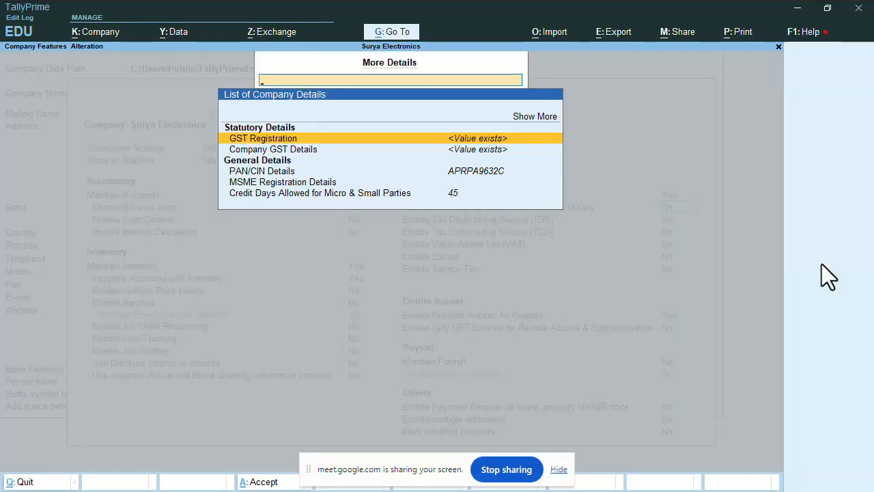
key("Down")
key("Down")
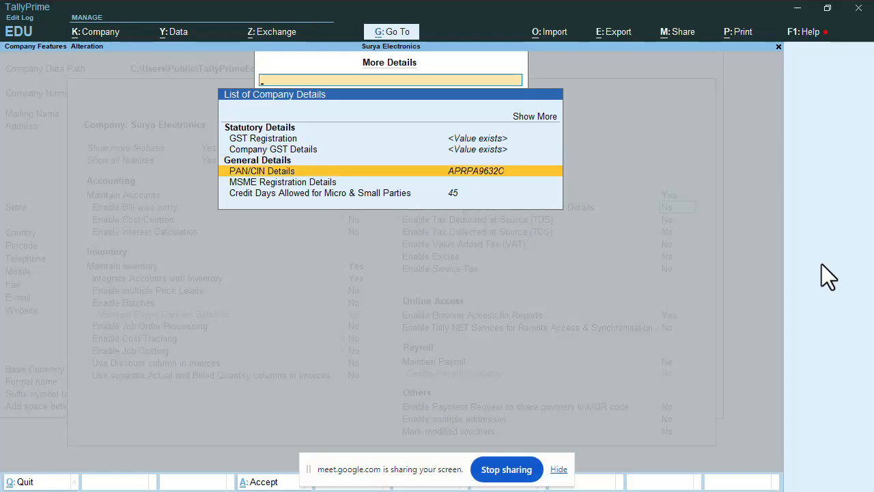
key("Down")
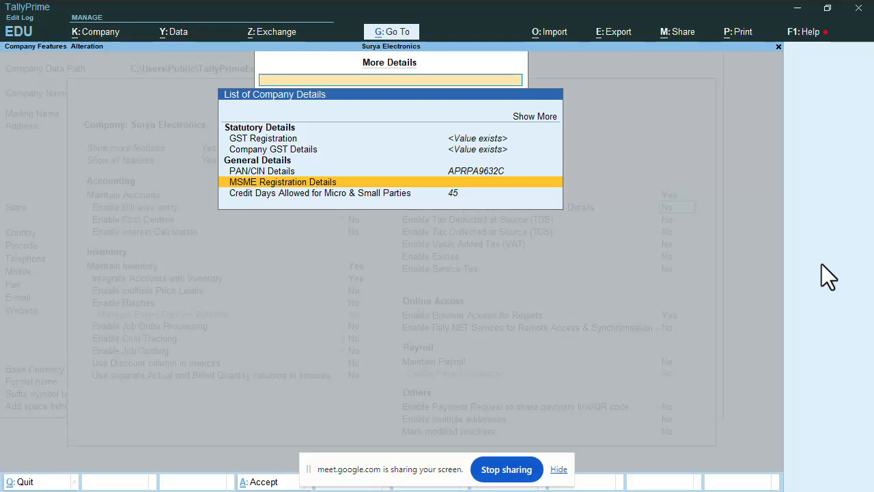
Open MSME Registration Details and choose Micro as the type of enterprise
key("Return")
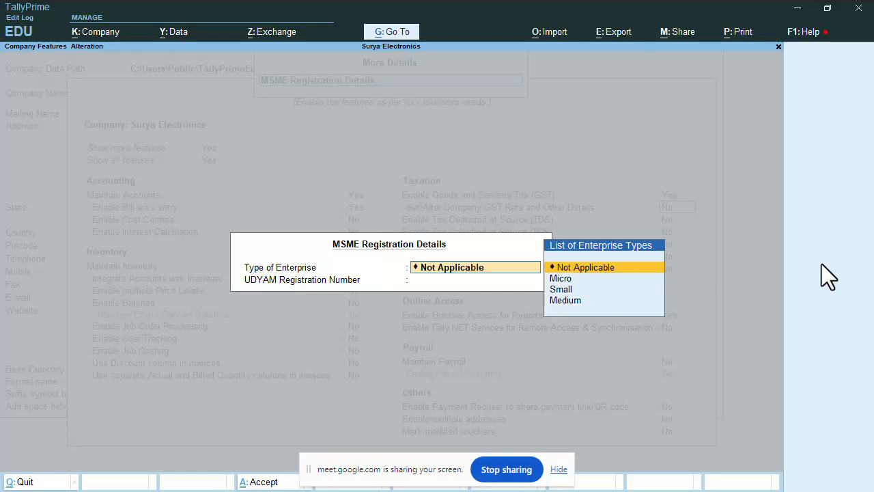
key("Down")
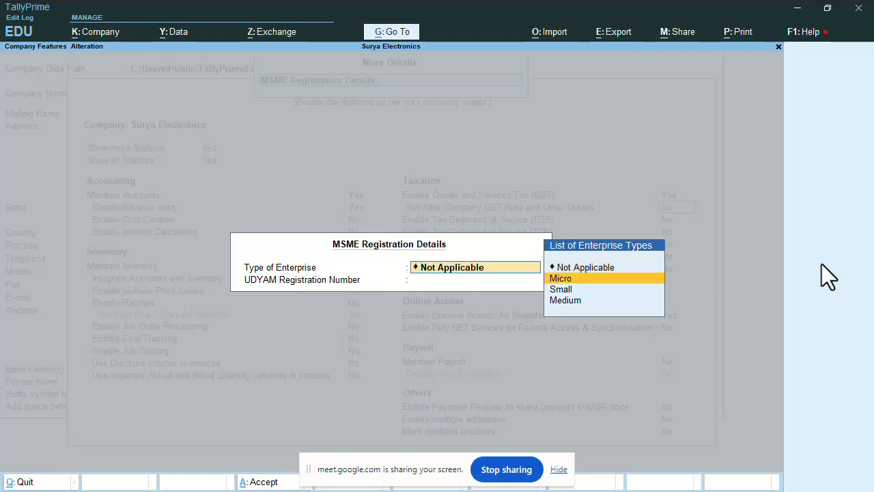
key("Down")
key("Up")
key("Down")
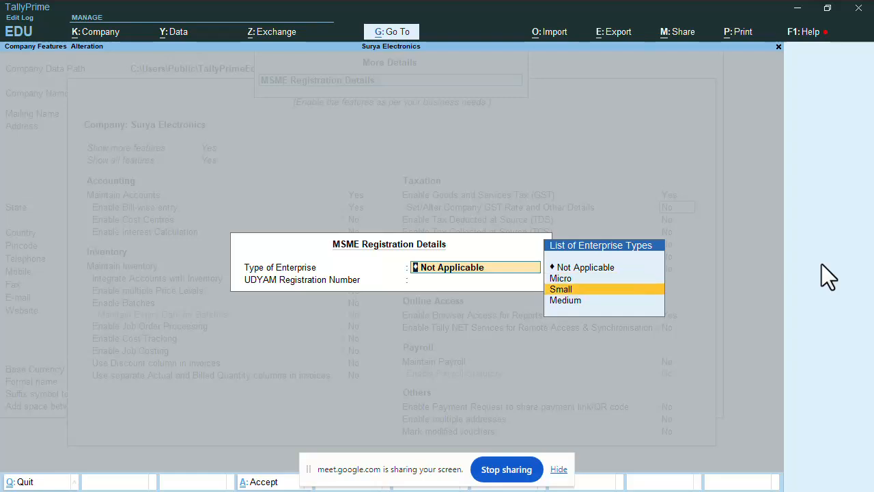
key("Down")
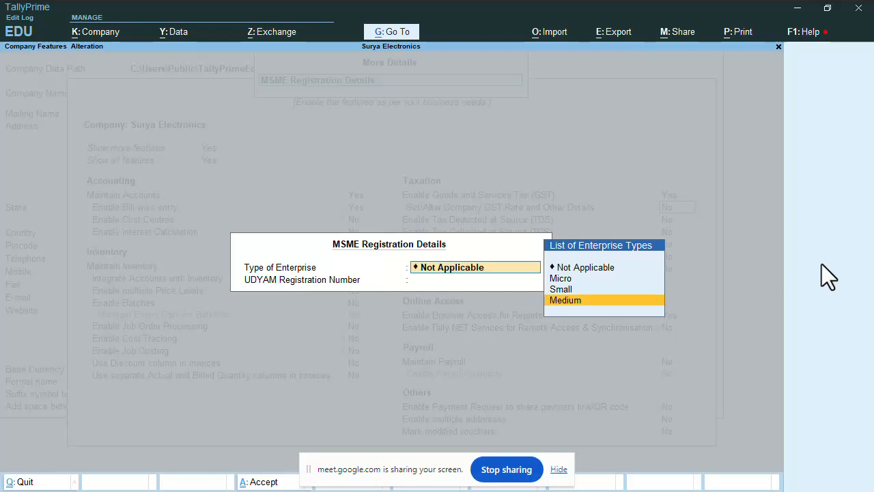
key("Up")
key("Up")
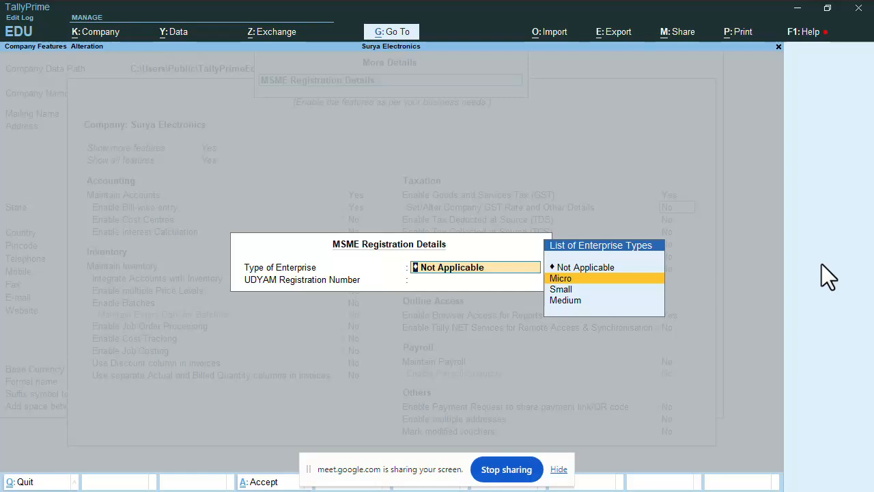
key("Return")
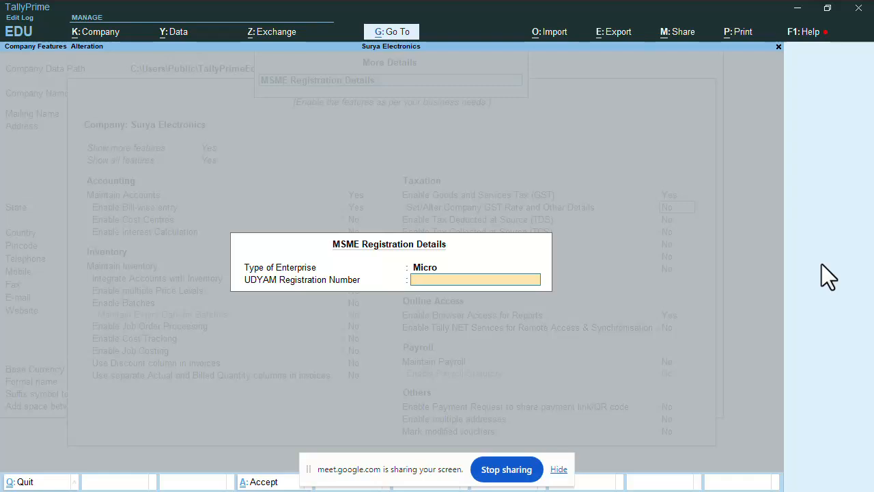
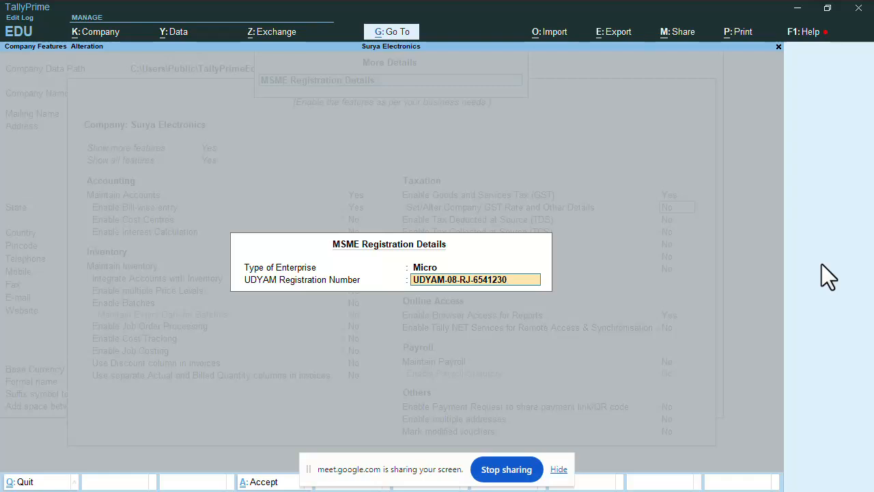
Enter the company's UDYAM registration number, re-entering it after the invalid-format warning, and accept the MSME details
key("Return")
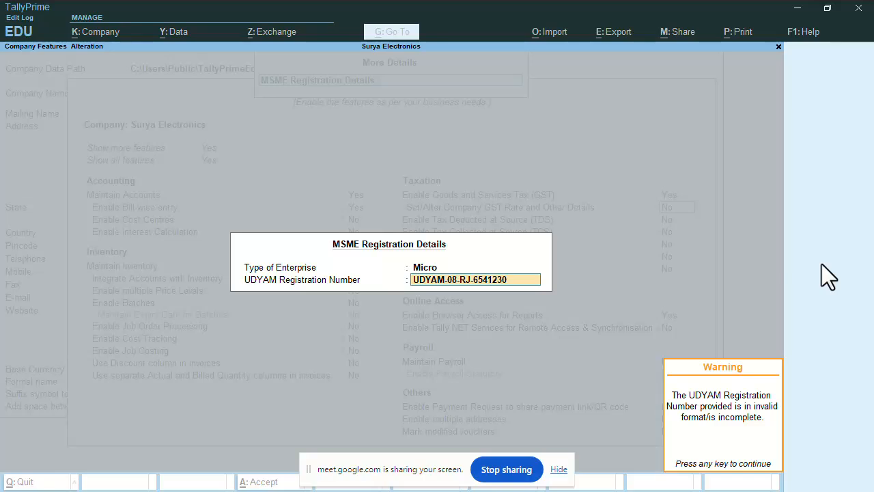
key("Return")
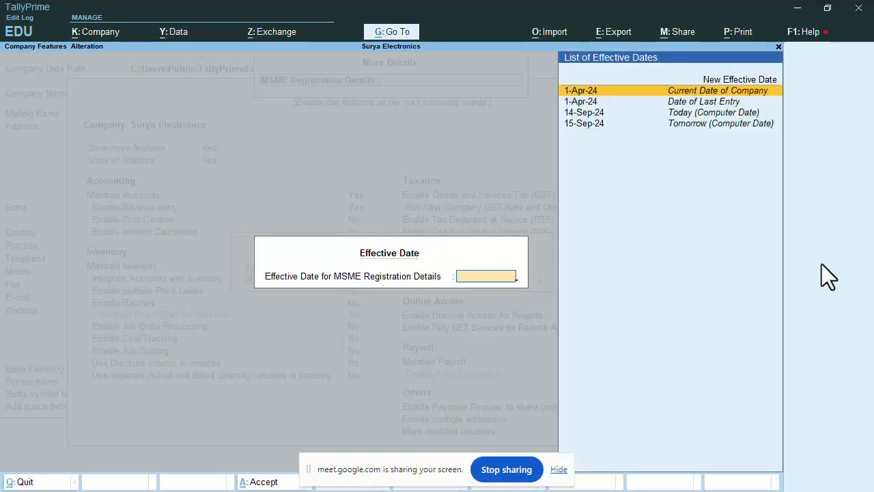
key("Return")
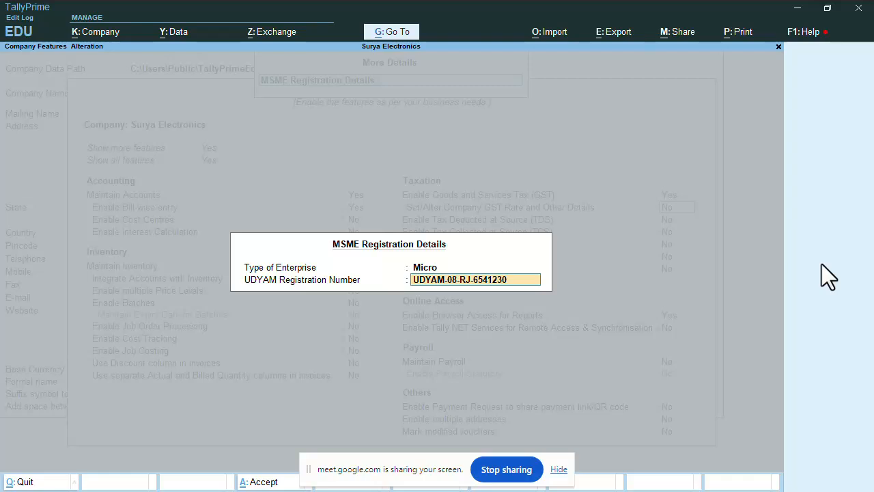
key("Return")
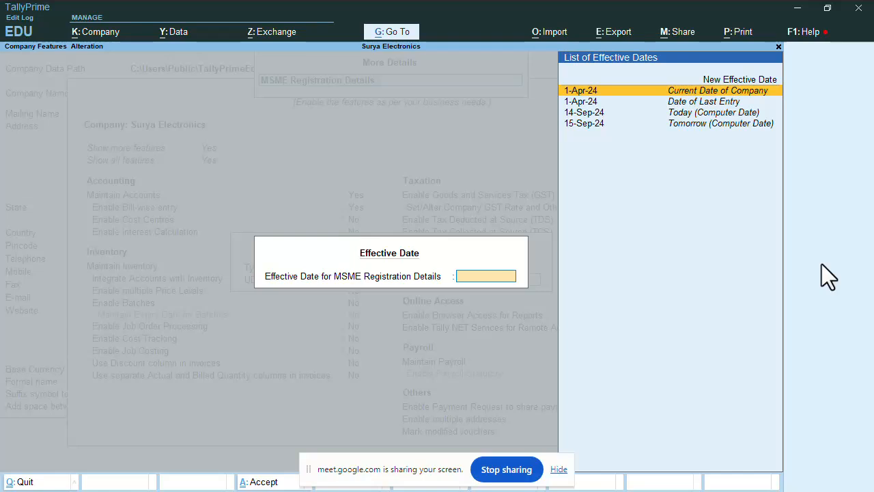
key("Escape")
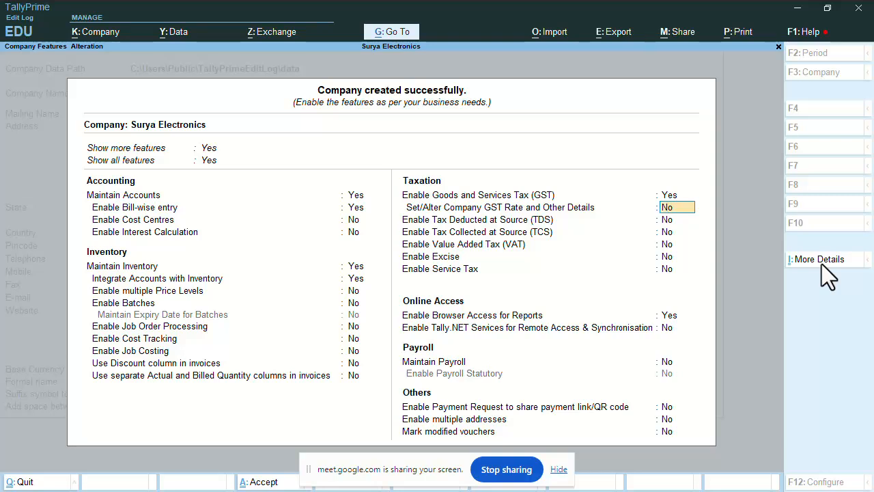
Pass through the remaining taxation features unchanged and accept Company Features
key("Return")
key("Return")
key("Return")
key("Return")
key("Return")
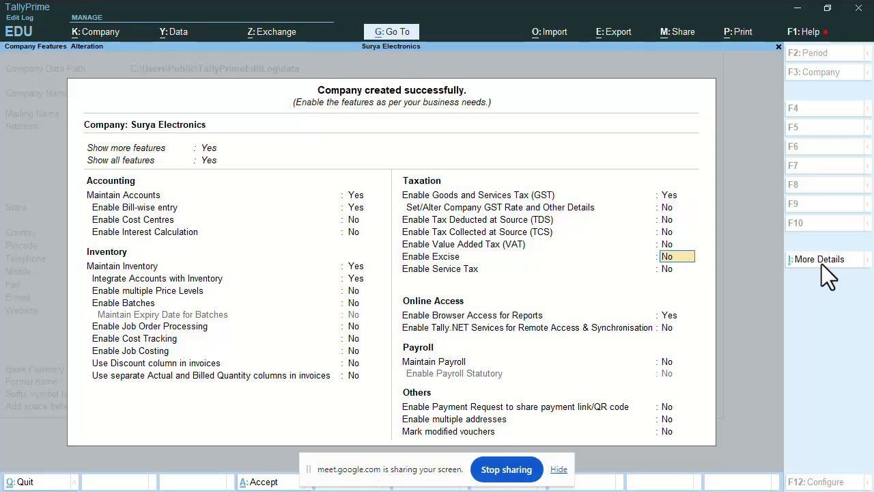
key("Return")
key("Return")
key("Return")
key("Return")
key("Return")
key("Return")
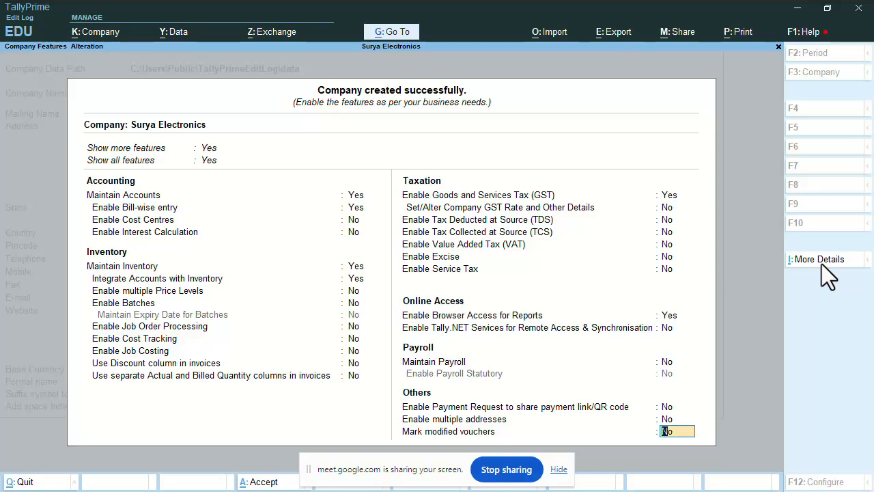
key("Return")
key("Return")
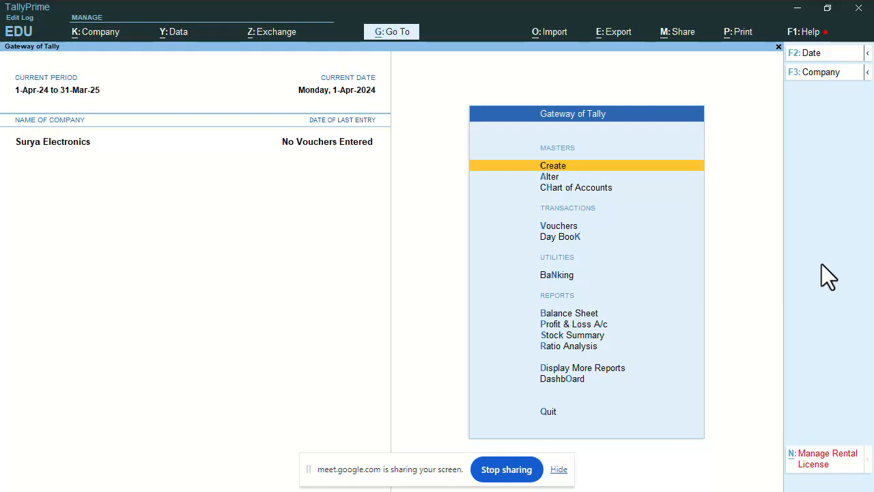
Select Chart of Accounts in Gateway of Tally and open its List of Masters
key("Down")
key("Down")
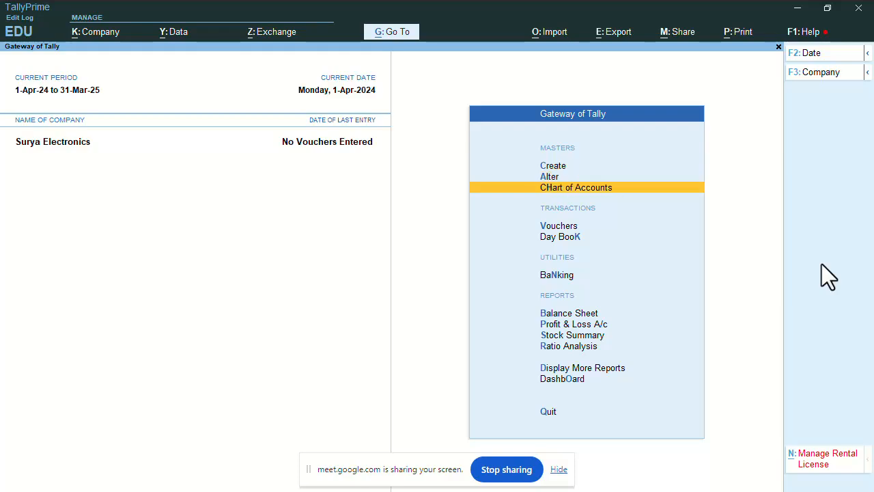
key("Up")
key("Up")
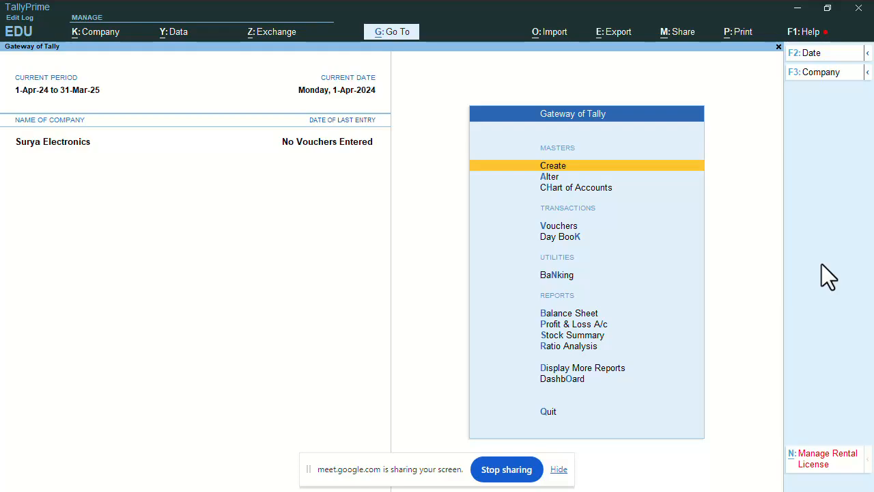
key("Down")
key("Up")
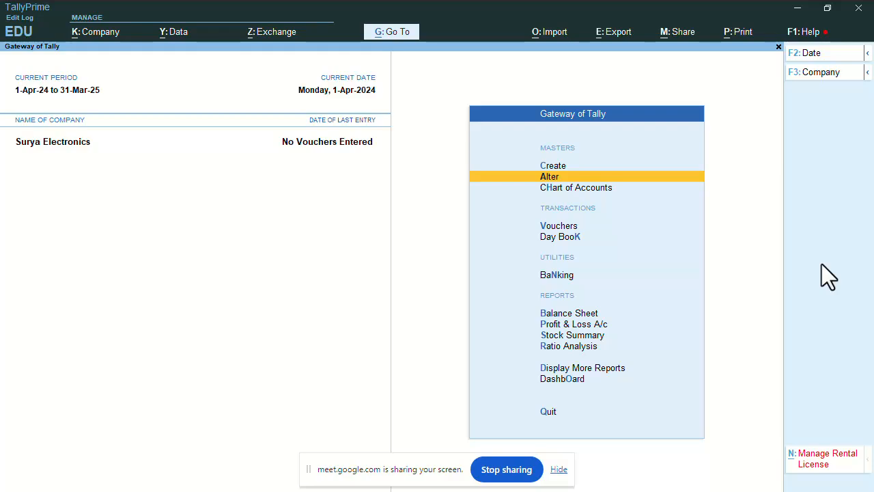
key("Down")
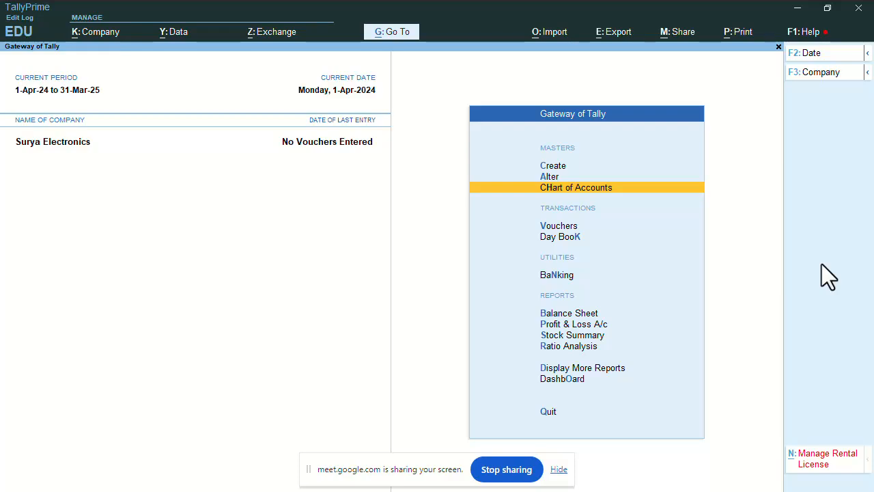
key("Return")
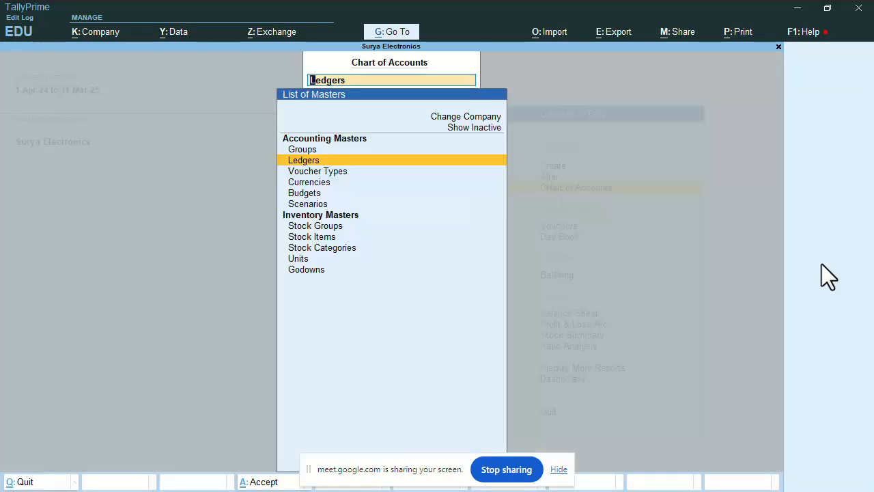
Browse the List of Ledgers, showing 28 groups and 2 ledgers, then go back to Gateway of Tally
key("Return")
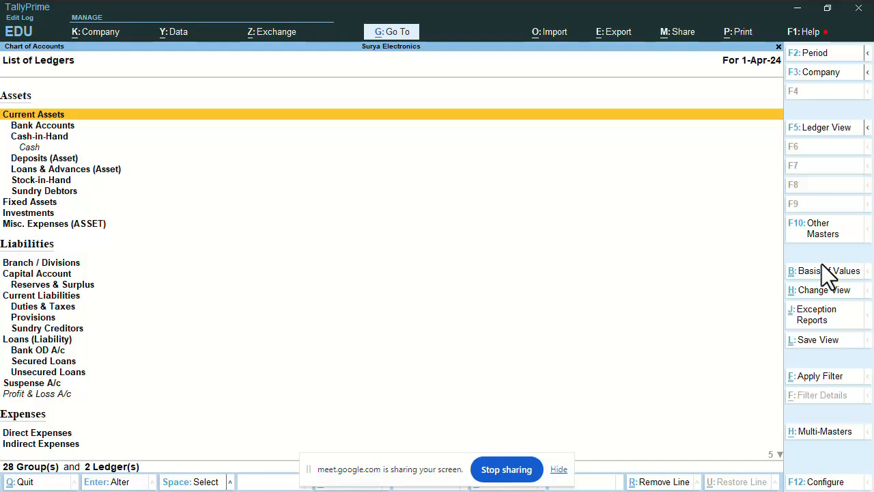
key("Down")
key("Down")
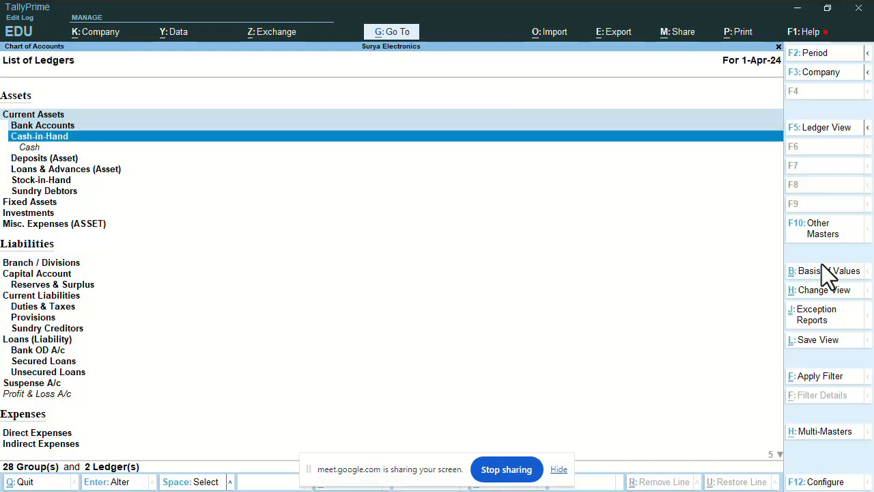
key("Down")
key("Down")
key("Down")
key("Down")
key("Down")
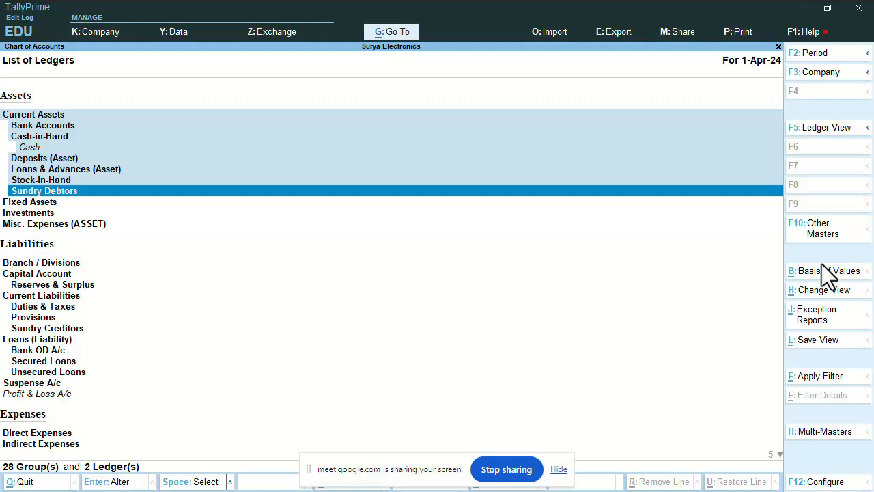
key("space")
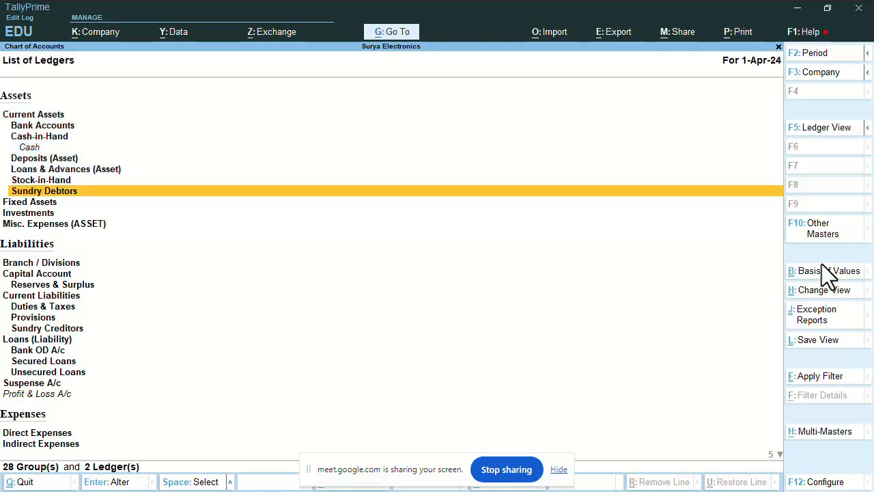
key("Escape")
key("Escape")
key("Up")
key("Up")
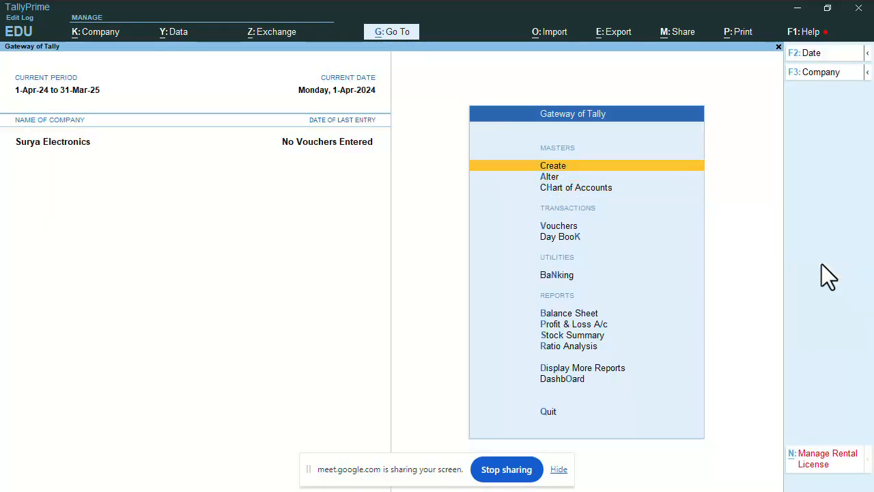
key("Down")
key("Down")
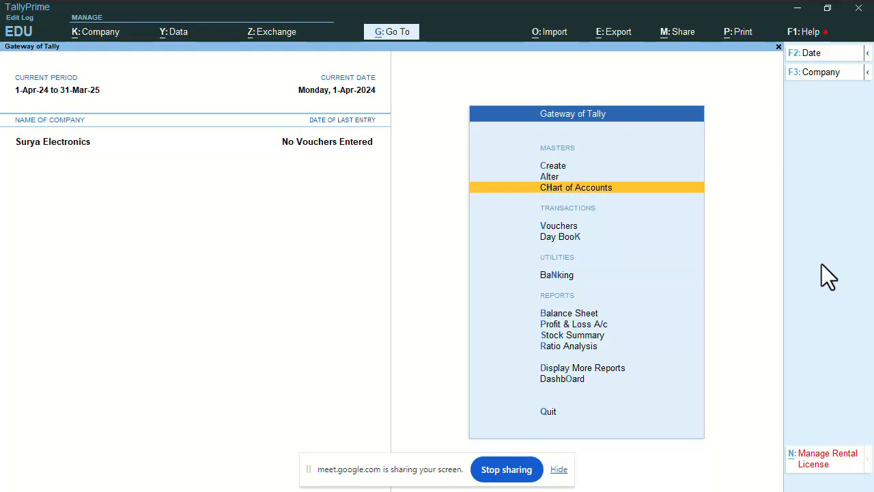
key("Down")
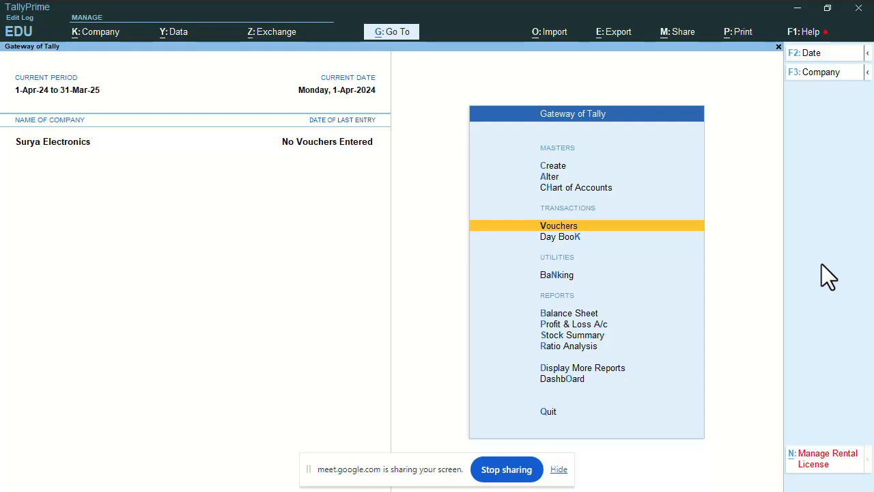
key("Down")
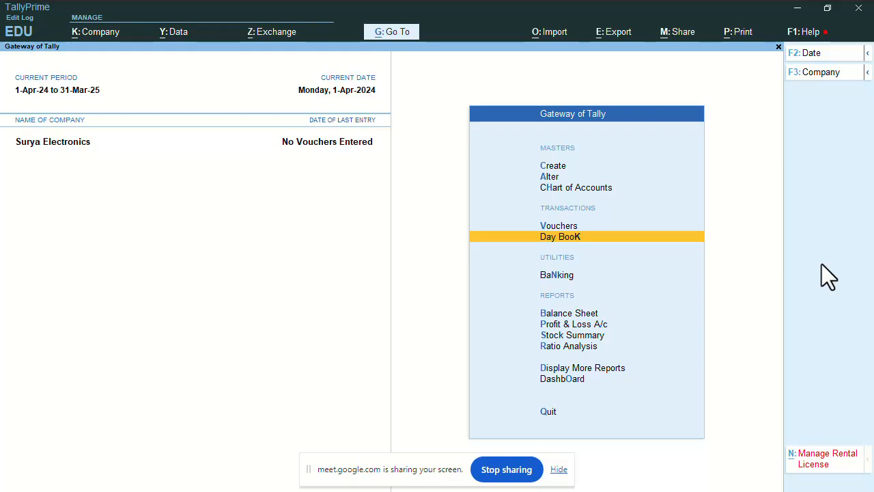
key("Down")
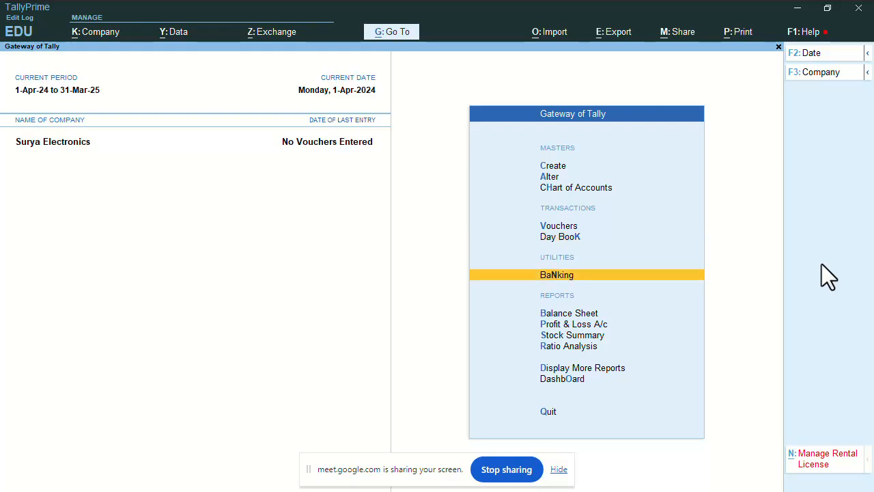
key("Down")
key("Down")
key("Down")
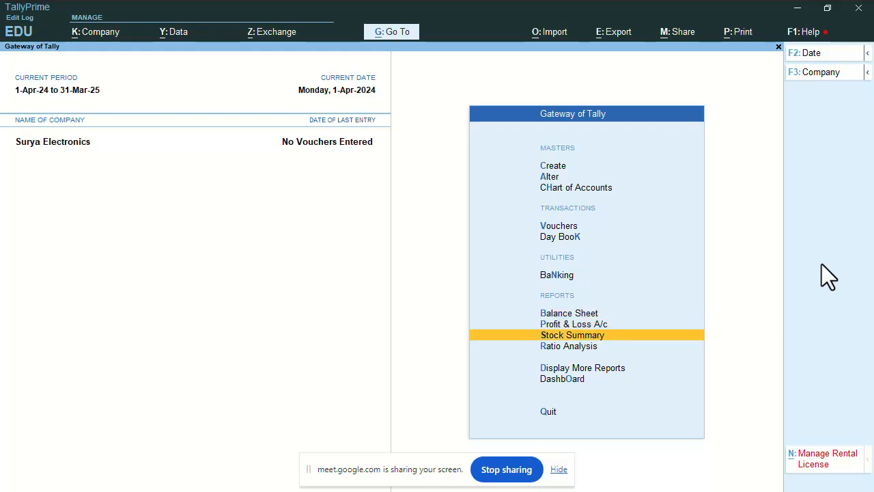
key("Down")
key("Up")
key("Up")
key("Up")
key("Up")
key("Up")
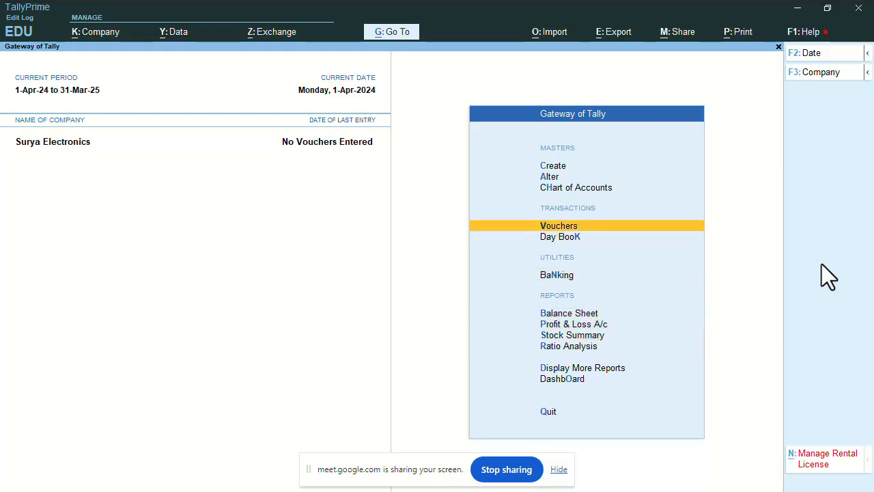
key("Up")
key("Up")
key("Up")
key("Down")
key("Down")
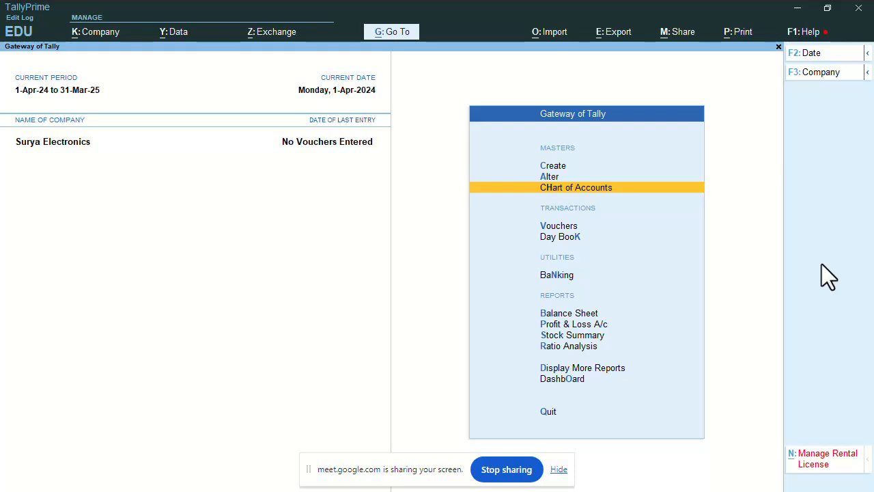
key("Down")
key("Down")
key("Up")
key("Down")
key("Down")
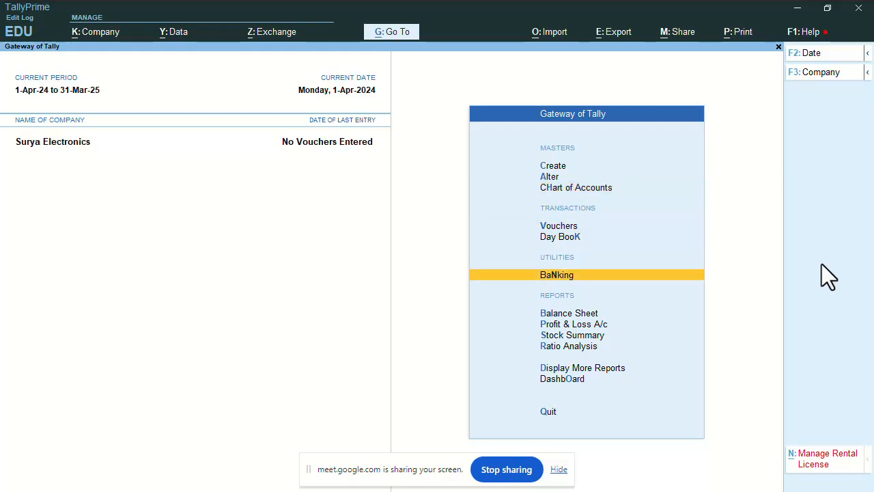
key("Down")
key("Down")
key("Down")
key("Down")
key("Down")
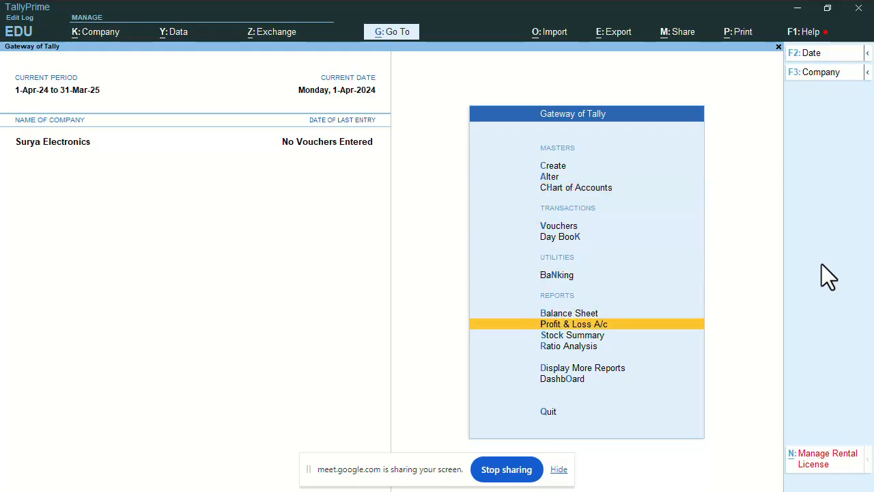
key("Up")
key("Up")
key("Up")
key("Up")
key("Up")
key("Up")
key("Up")
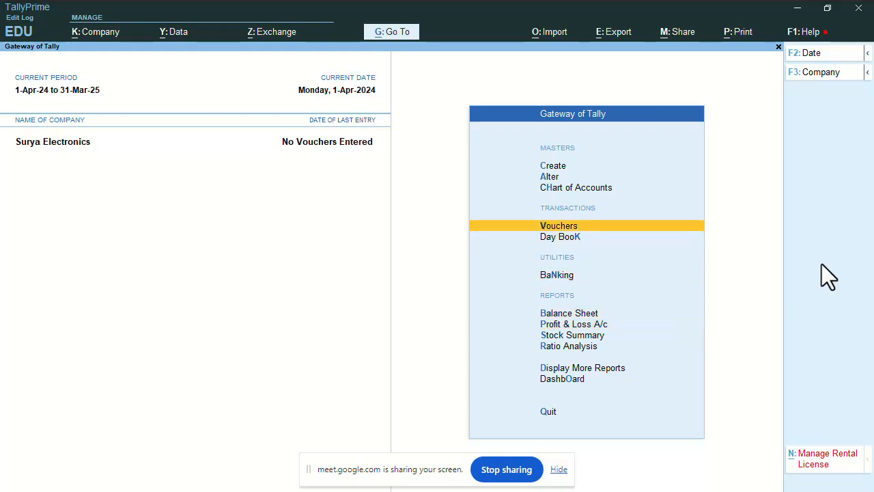
Open Accounting Voucher Creation with a blank Payment voucher No. 1 dated 1-Apr-24
key("Return")
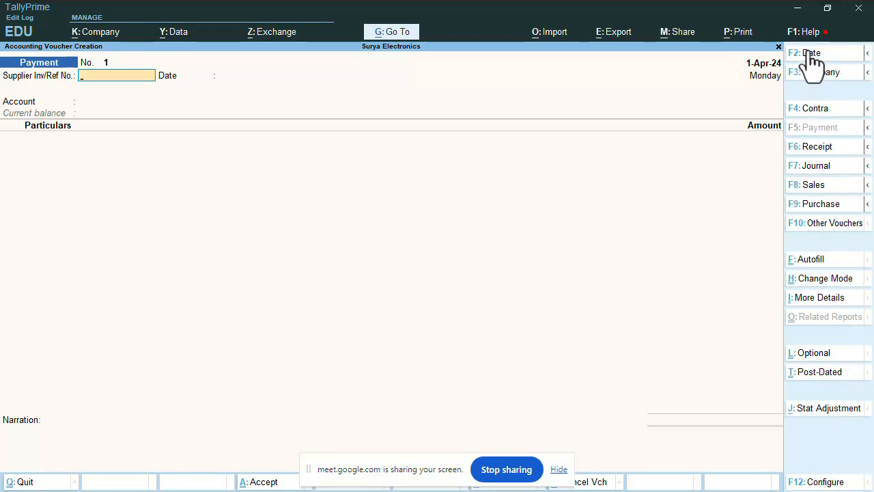
left_click(802, 206)
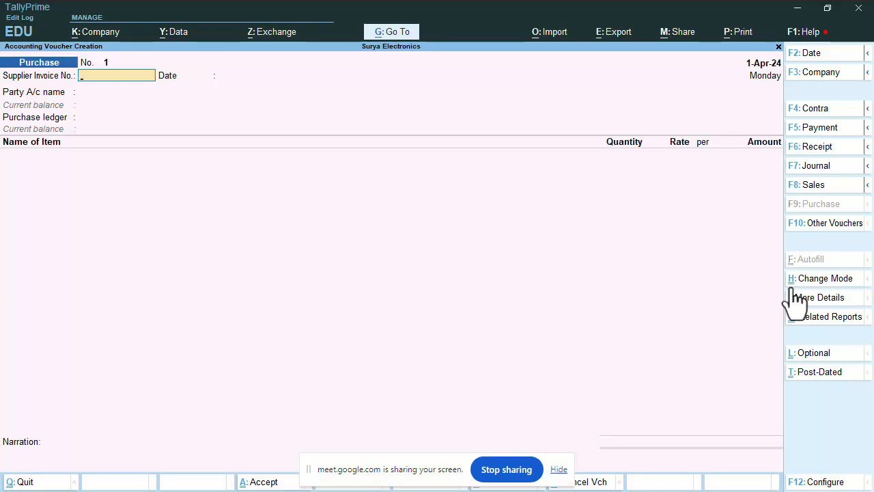
Open the voucher mode list and browse Item Invoice, Accounting Invoice and As Voucher
left_click(825, 278)
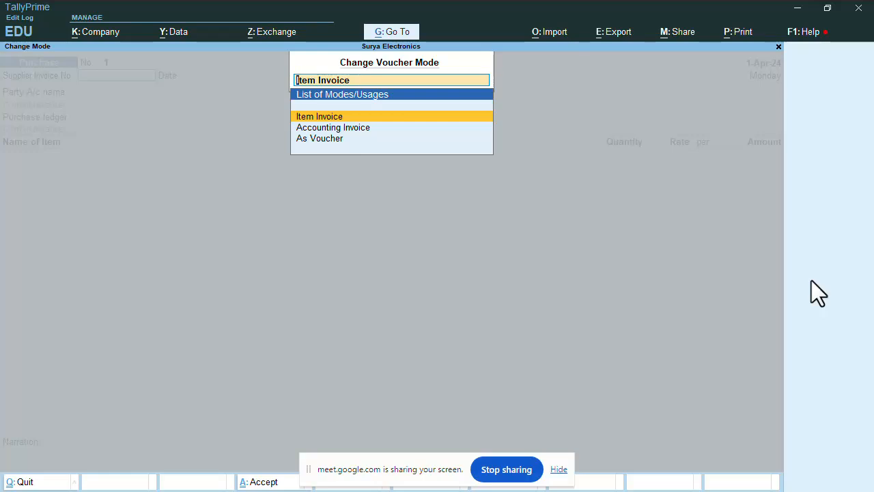
key("Down")
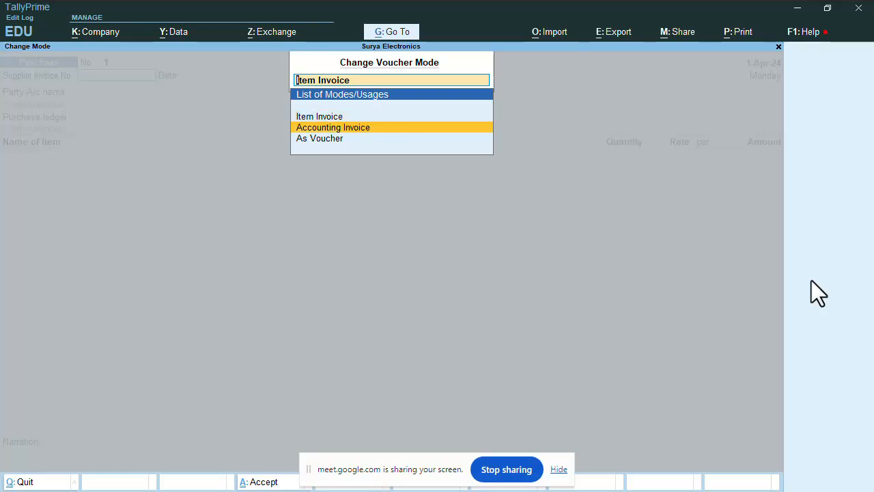
key("Down")
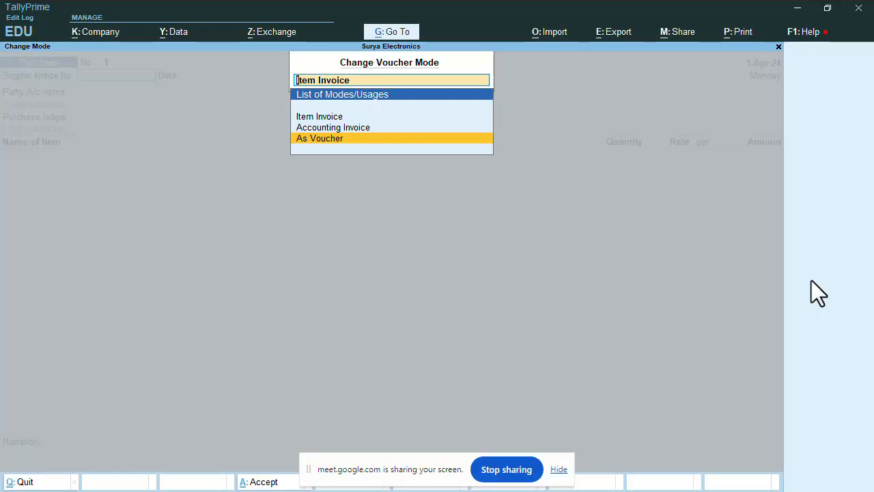
key("Up")
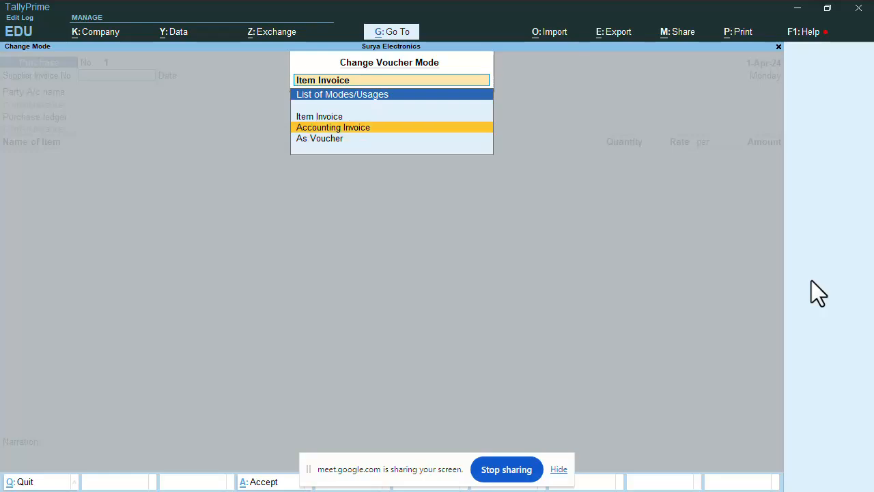
key("Up")
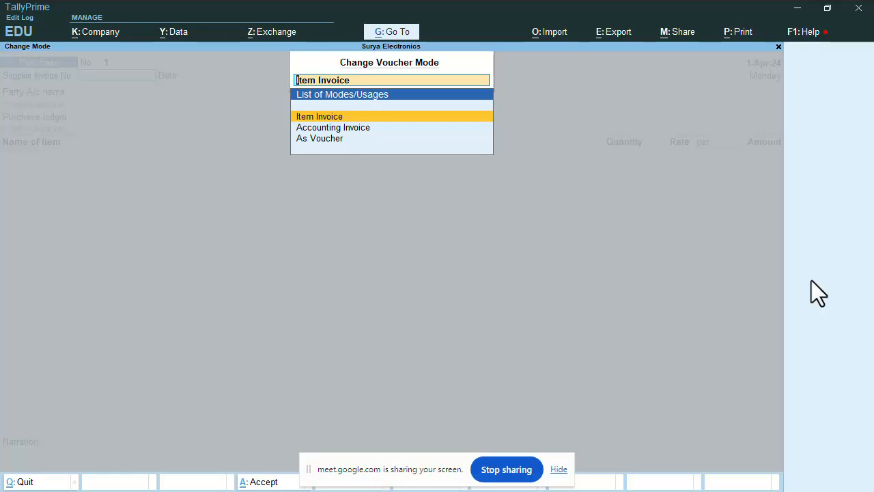
key("Down")
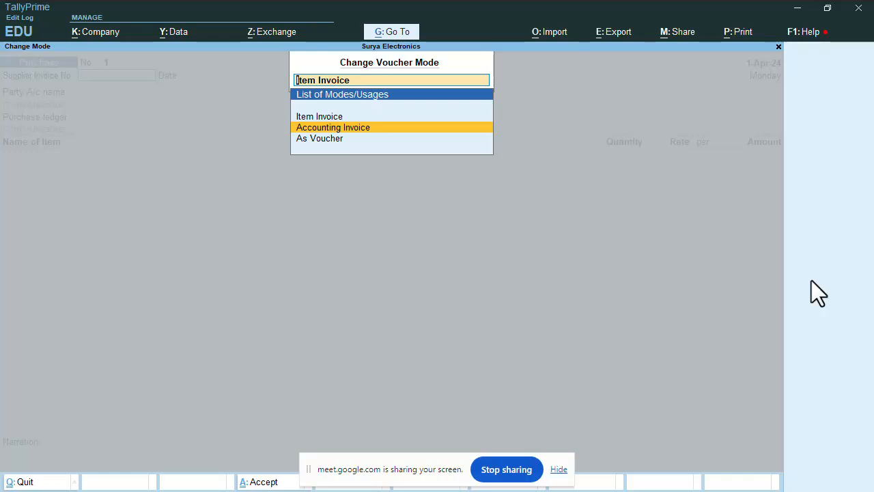
key("Down")
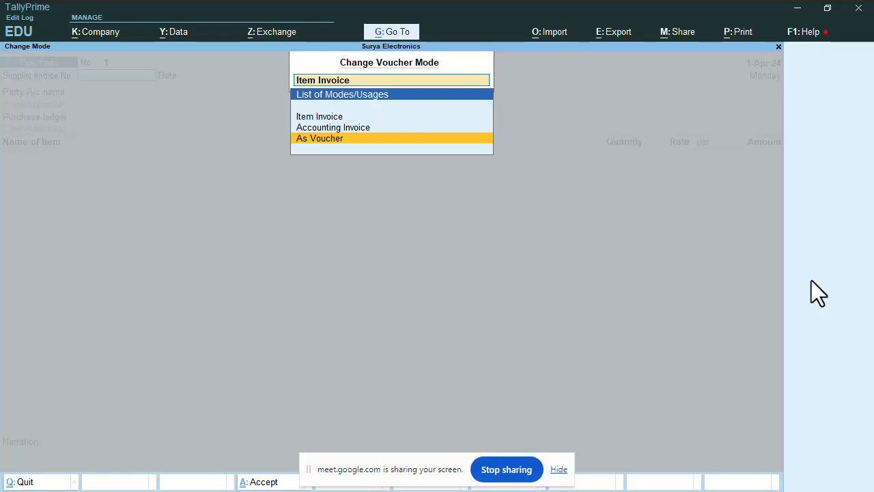
key("Up")
key("Up")
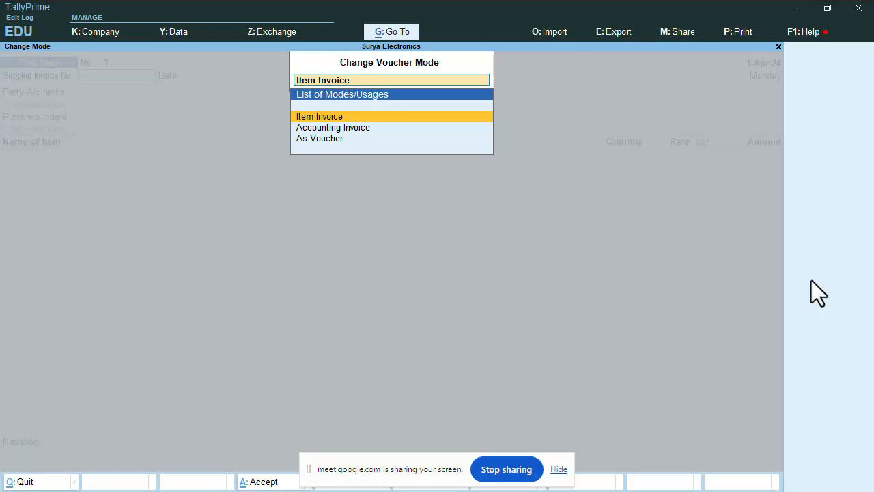
Cycle through the three voucher modes again, then accept Item Invoice for Purchase voucher No. 1
key("Down")
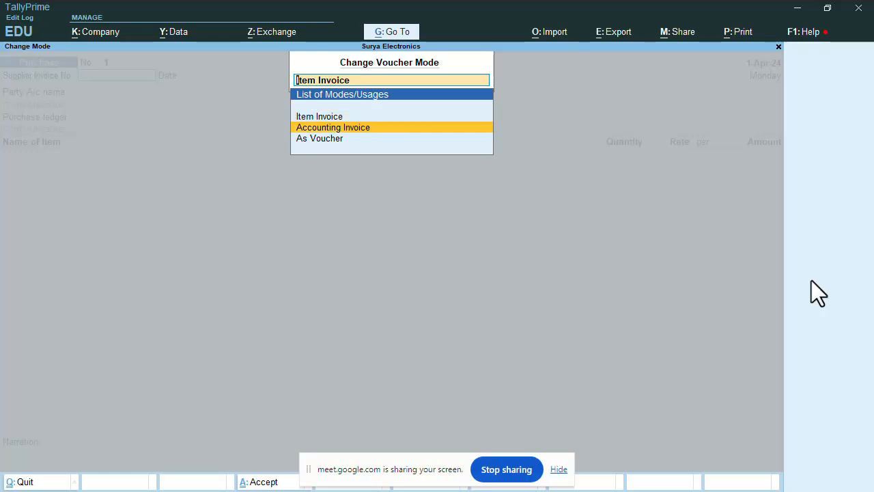
key("Up")
key("Down")
key("Up")
key("Down")
key("Down")
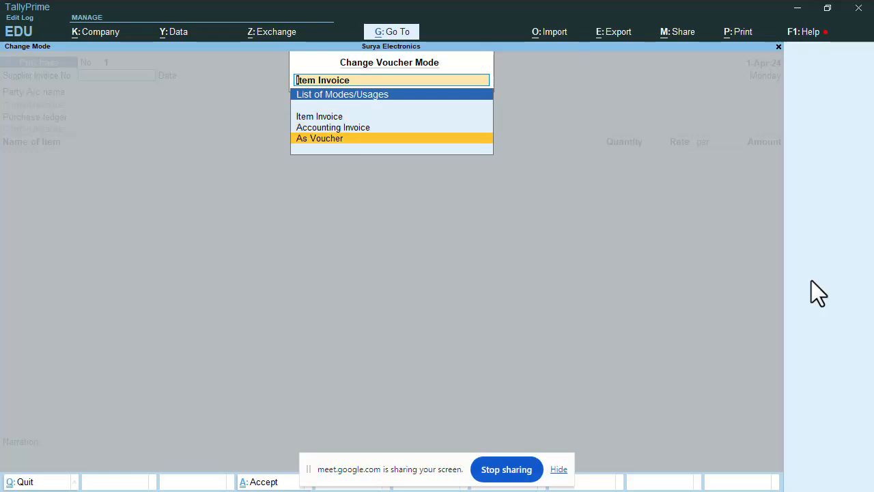
key("Up")
key("Down")
key("Up")
key("Up")
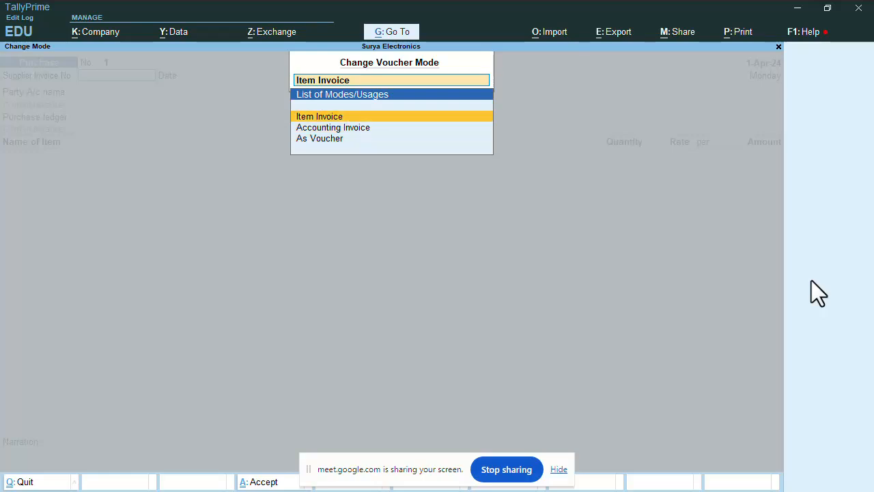
key("Down")
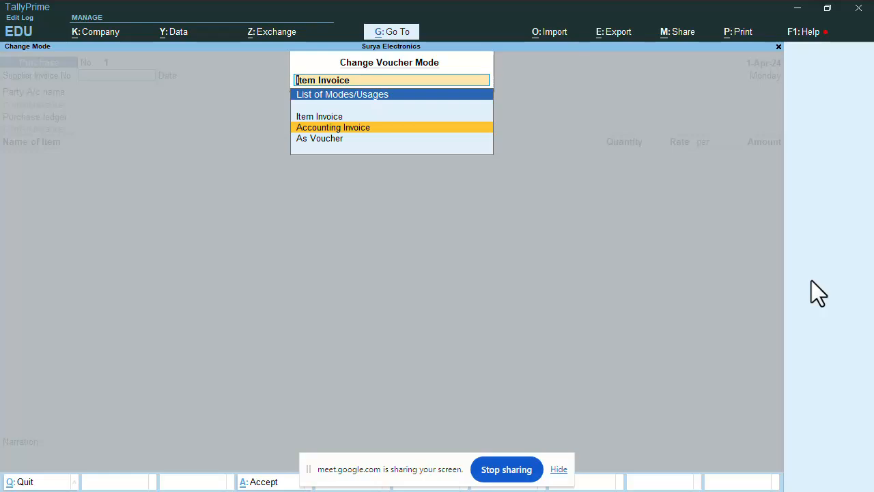
key("Down")
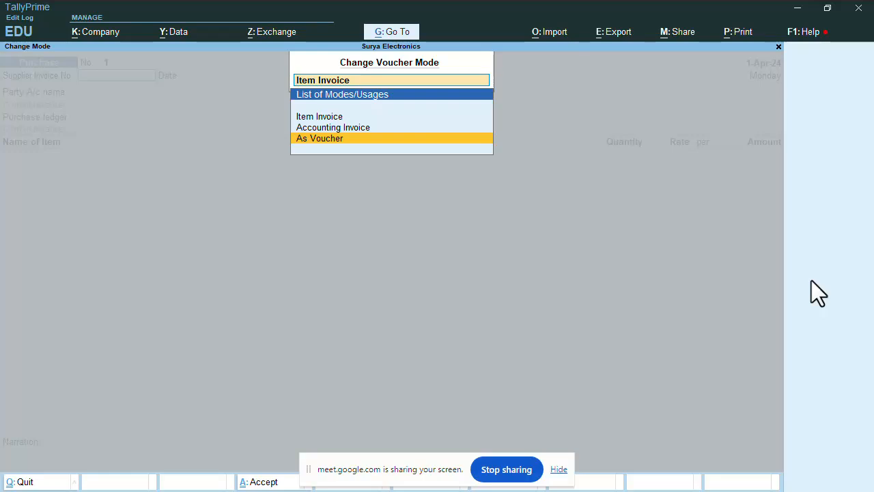
key("Up")
key("Up")
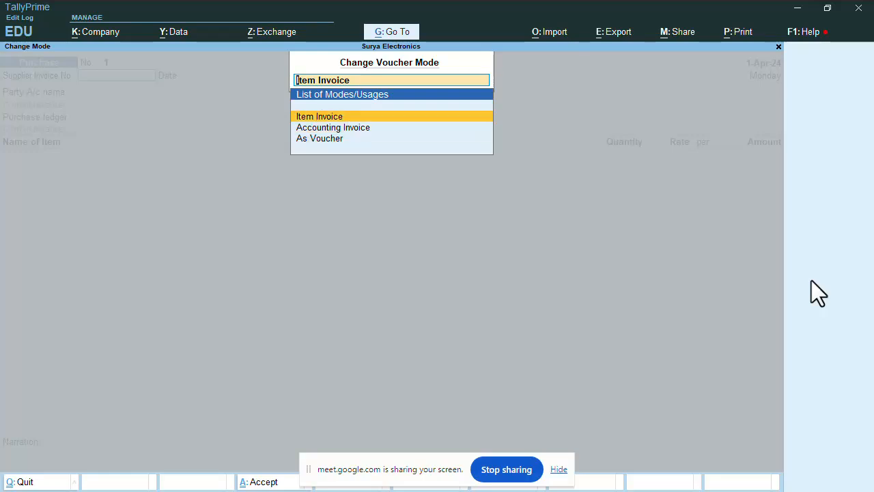
key("Down")
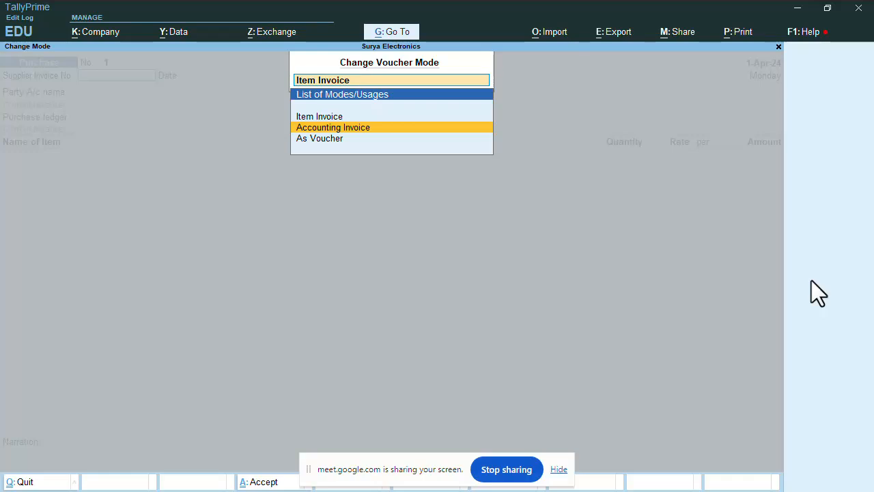
key("Up")
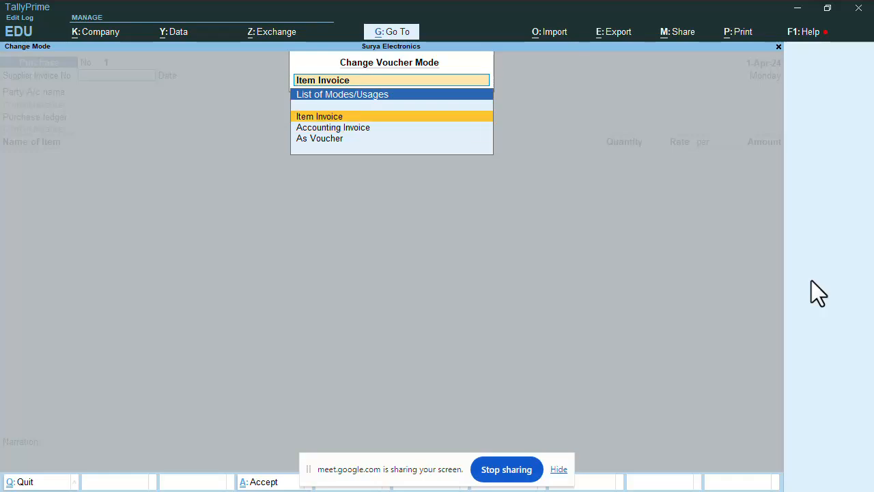
key("Down")
key("Down")
key("Up")
key("Up")
key("Down")
key("Down")
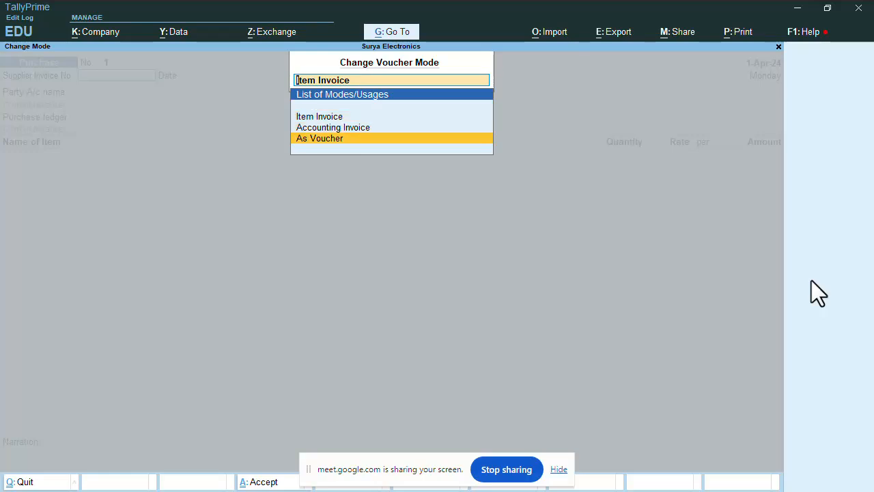
key("Up")
key("Up")
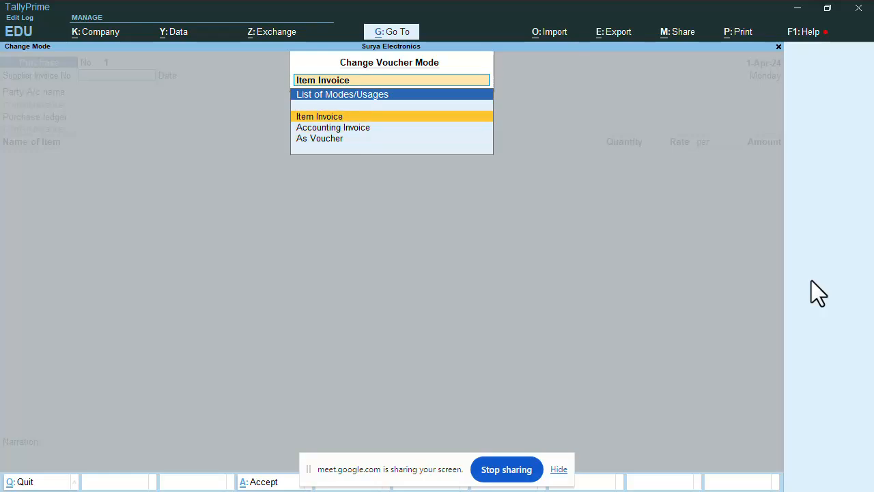
key("Down")
key("Down")
key("Up")
key("Up")
key("Return")
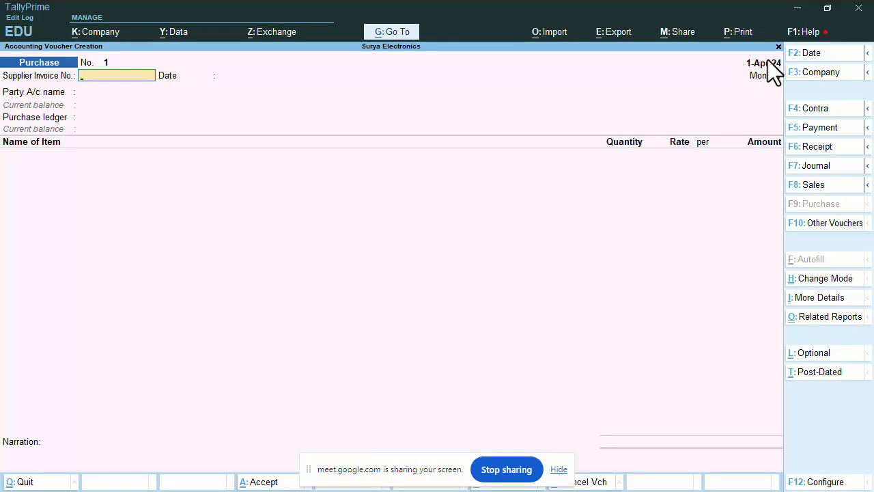
Change the purchase voucher date to 2-Apr-24
left_click(810, 58)
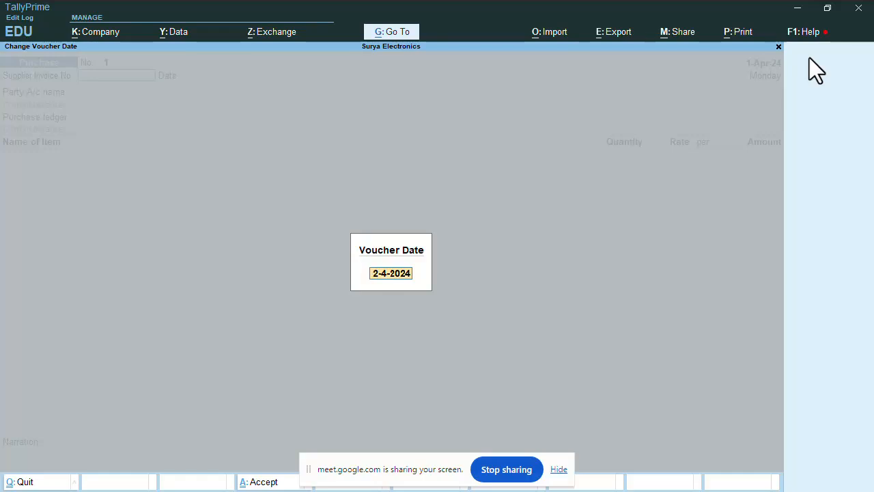
type("2 AOR")
key("BackSpace")
key("BackSpace")
type("PR")
key("Return")
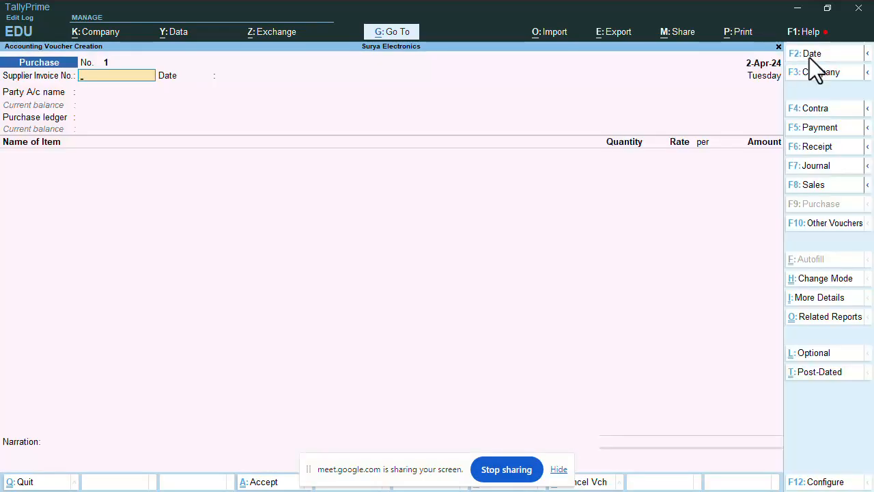
Reset the voucher date back to 1-Apr-24
left_click(809, 58)
type("1 AP")
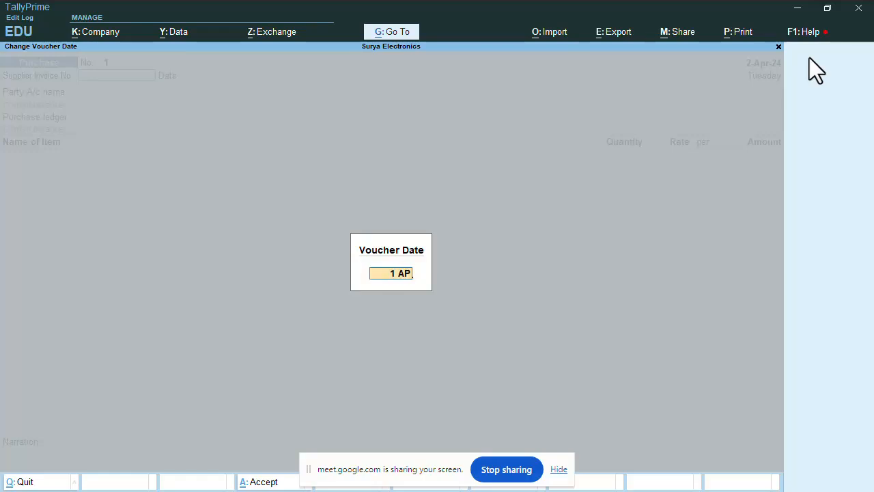
key("Return")
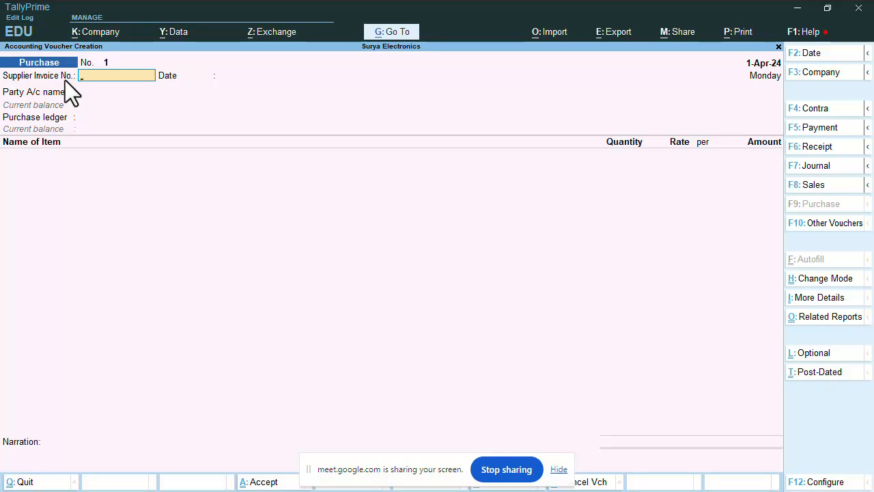
Enter supplier invoice number GD001/2425 and begin entering the date 27-03-2024
type("001/2425")
key("Return")
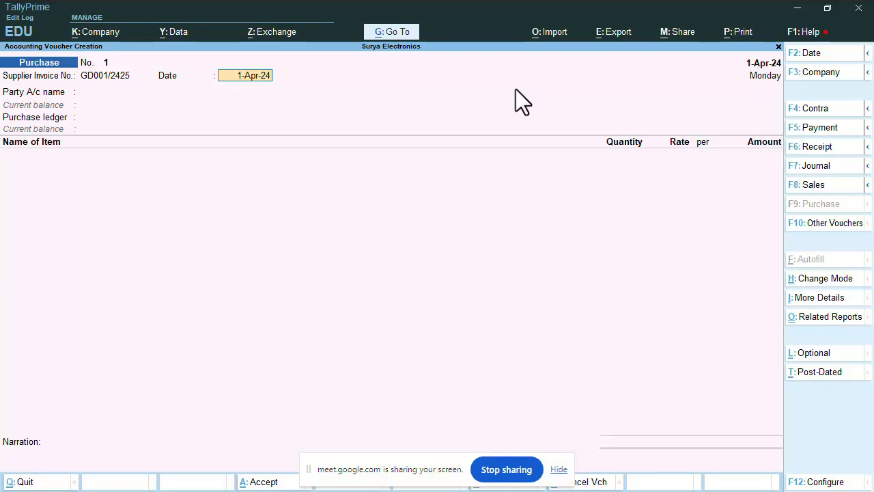
type("27-0")
key("BackSpace")
type("03-2024")
Change the voucher date to 31-03-2024 and move on to the party account
type("31-03-2024")
key("Return")
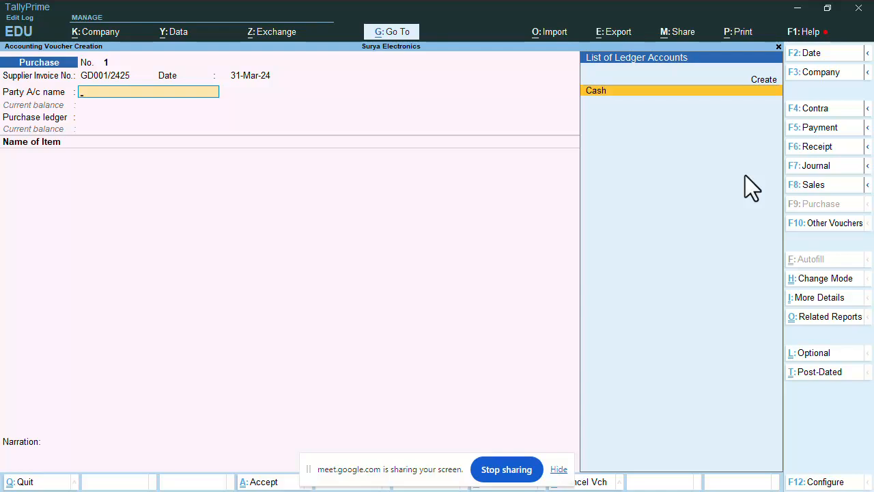
From the party's List of Ledger Accounts, start a new ledger with Alt+C instead of Cash
key("Up")
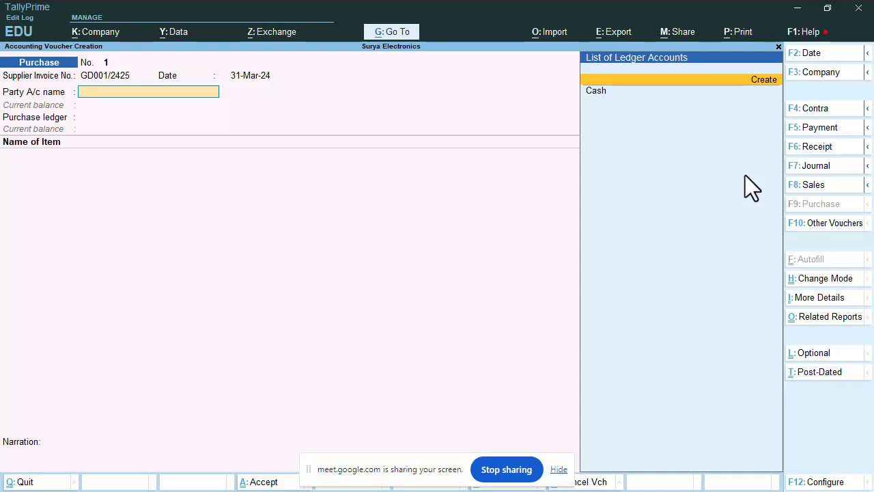
key("Down")
key("Up")
key("Down")
key("Up")
key("Down")
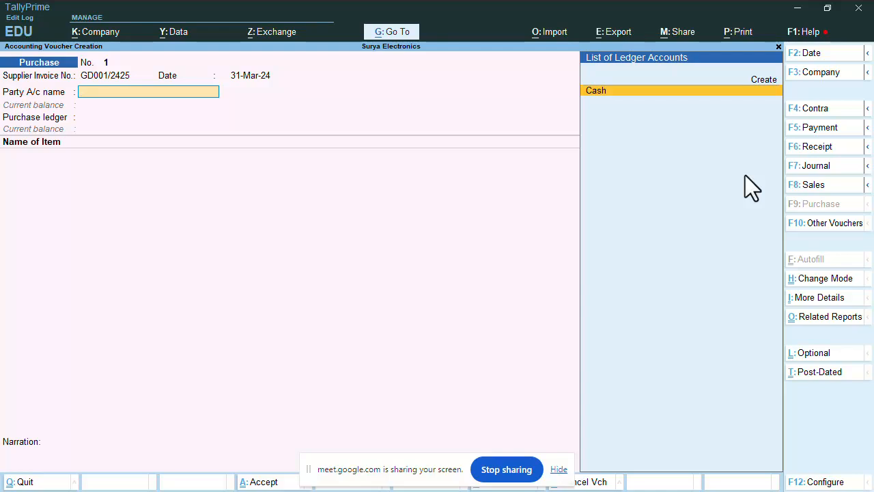
key("alt+c")
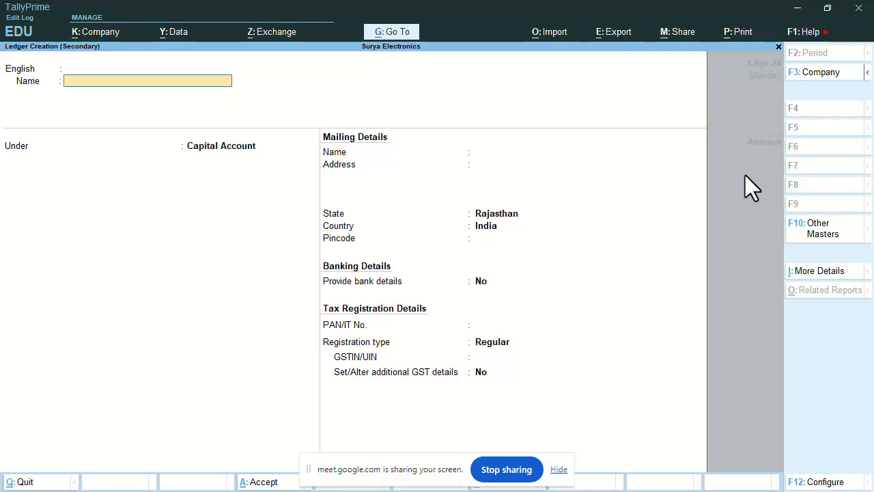
Name the new ledger Gada Electronics and place it under Sundry Creditors
type("Gada Electronctronics")
key("Return")
key("Return")
key("Return")
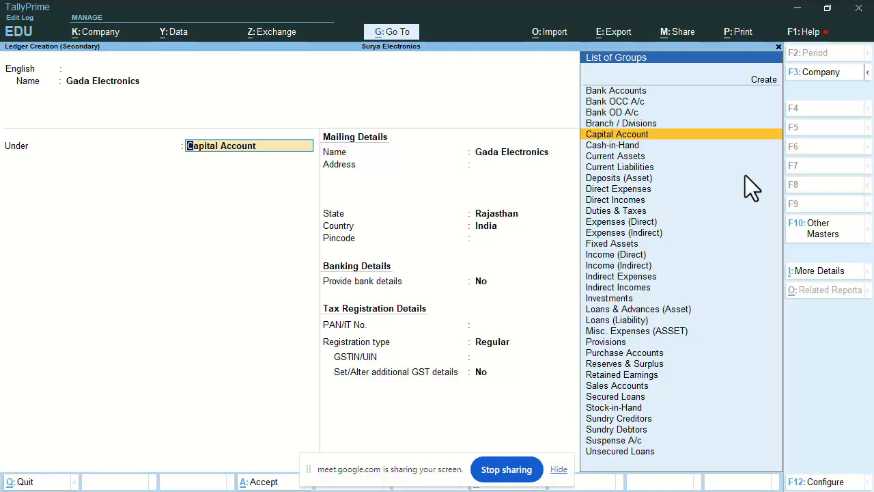
type("S")
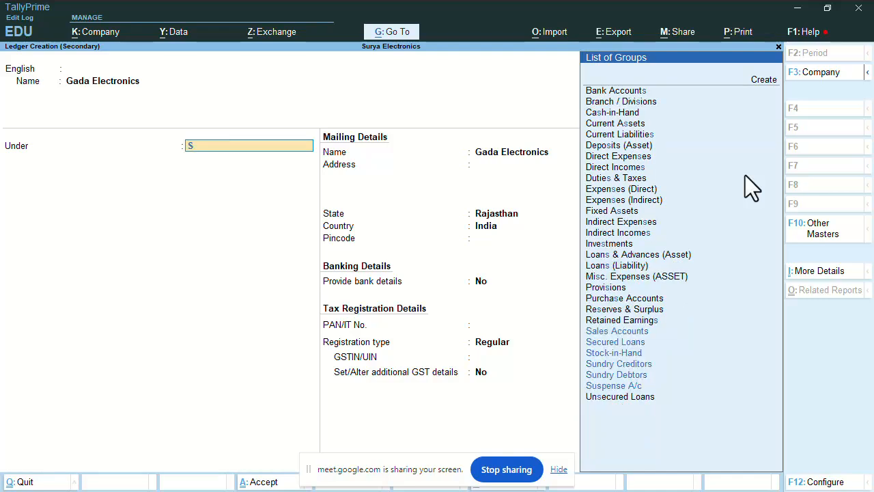
type("undry")
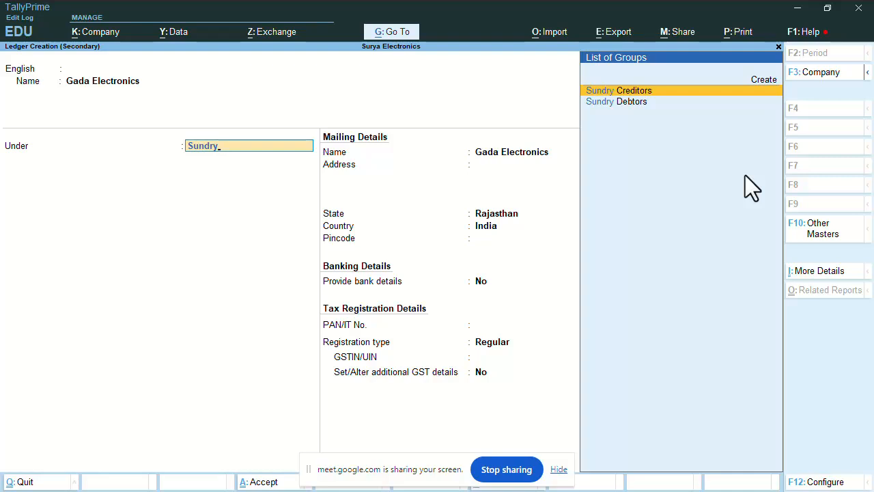
key("Return")
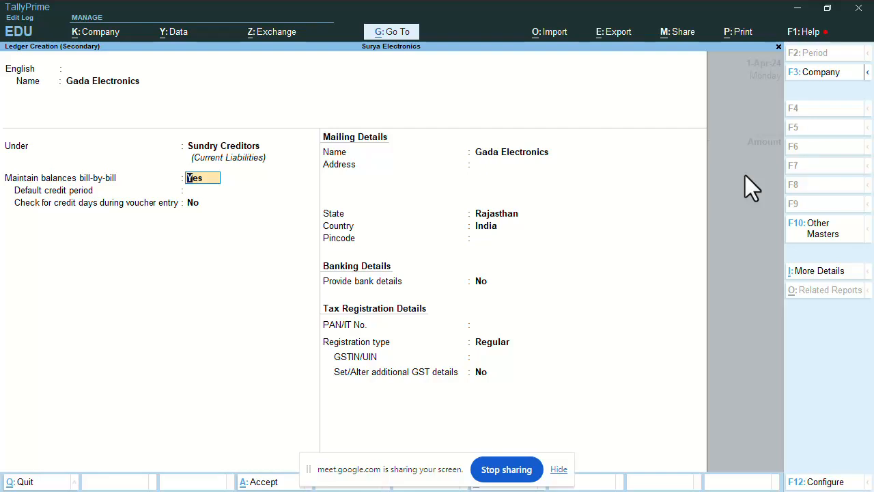
Keep bill-by-bill balances on and set a 30-day default credit period
key("Return")
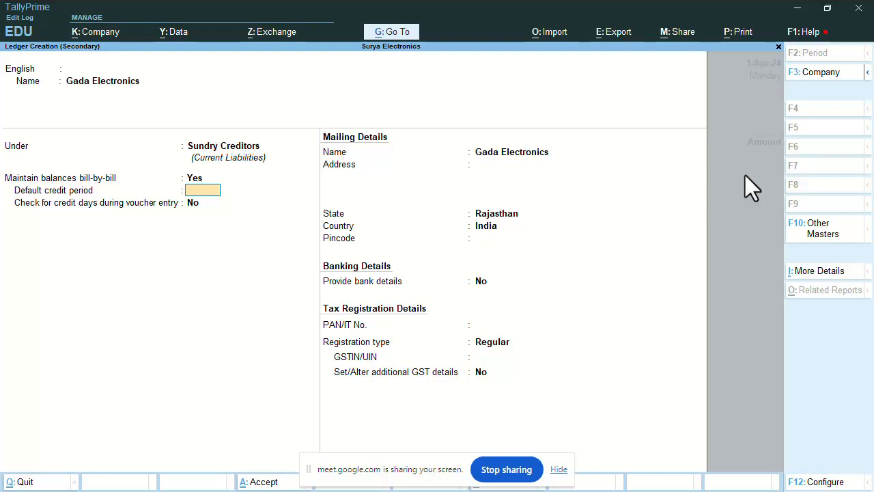
type("30")
key("Return")
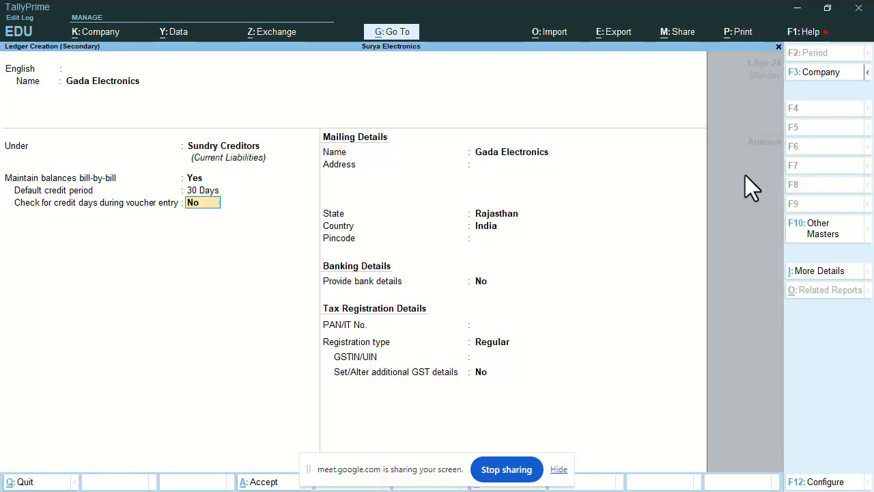
key("Return")
key("Return")
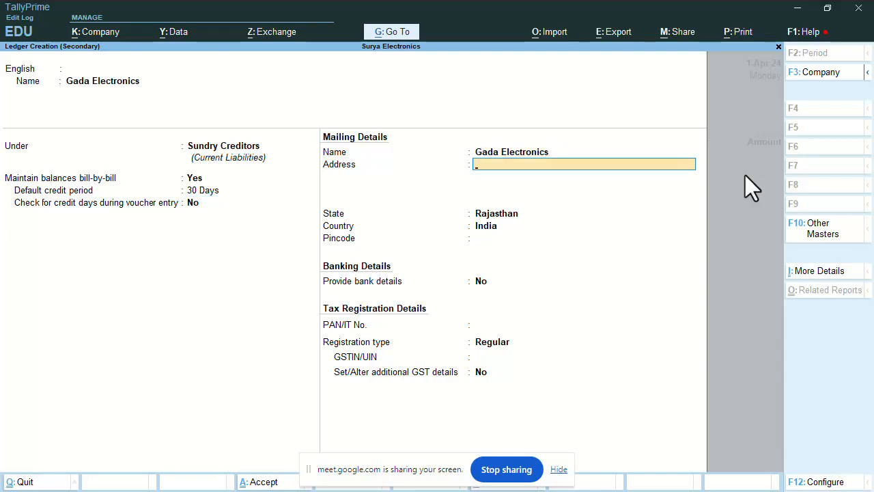
Enter the supplier's shop address lines in the ledger's mailing details
key("Return")
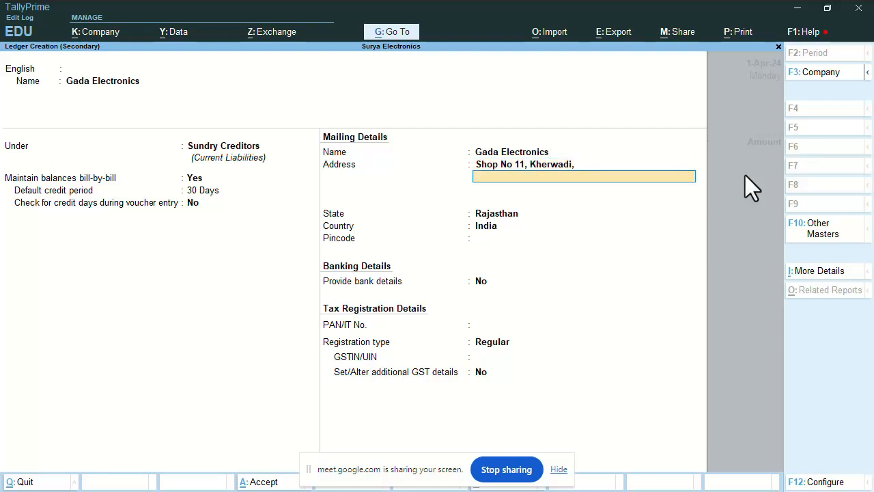
key("Return")
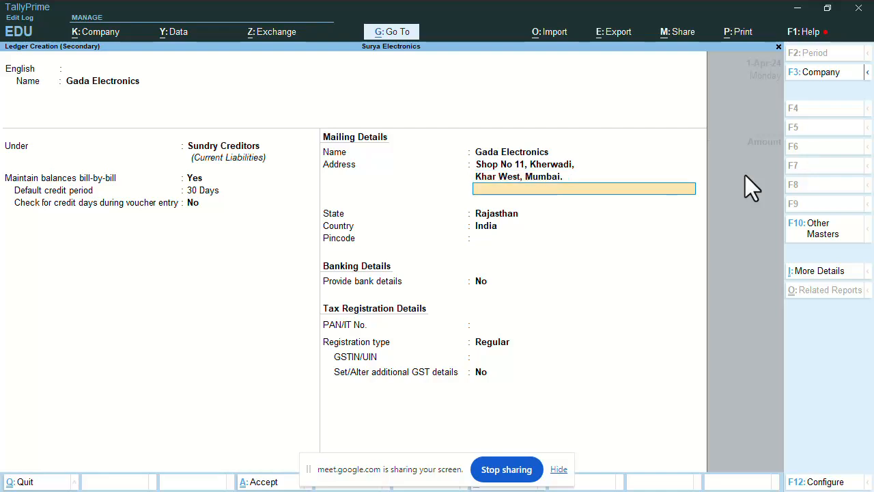
Change the ledger's state from Rajasthan to Maharashtra
key("Return")
type("Ma")
key("Return")
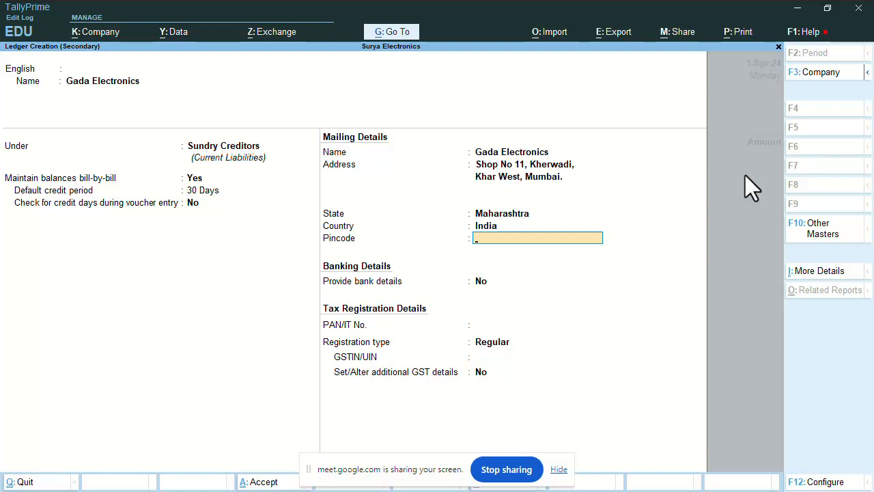
Enter the pincode and enable bank details with e-Fund Transfer as transaction type
type("400051")
key("Return")
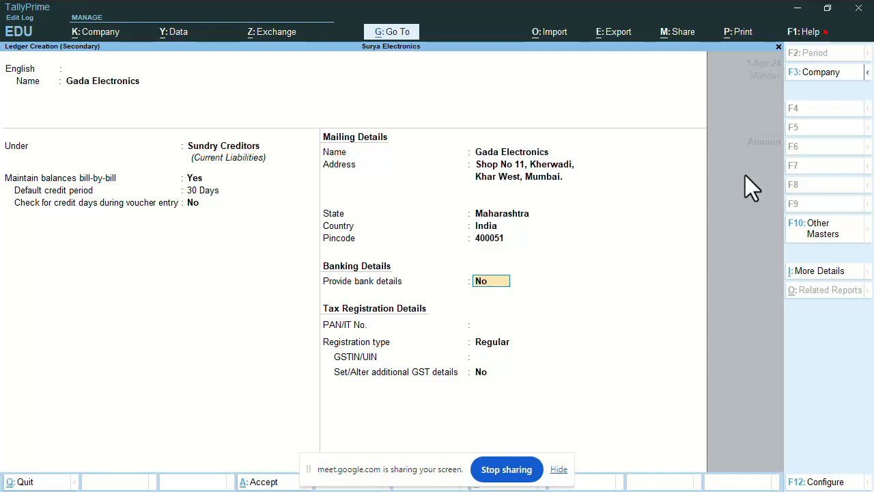
type("yes")
key("Return")
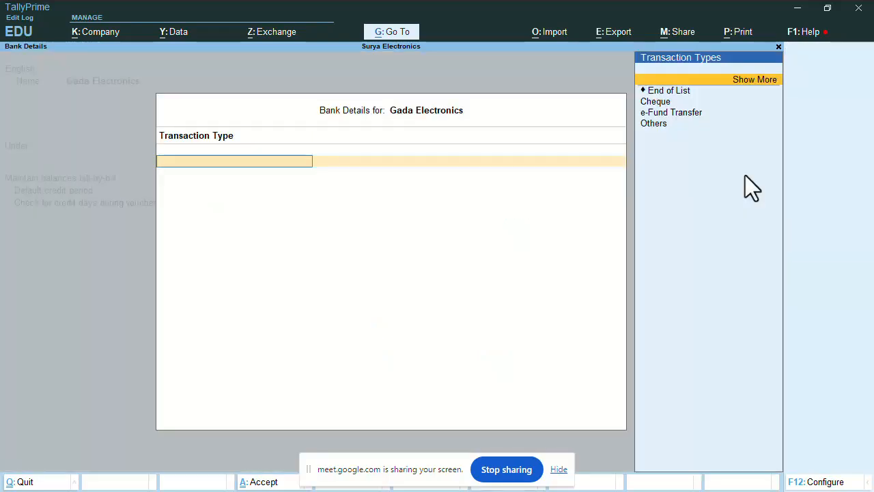
key("Down")
key("Down")
key("Down")
key("Return")
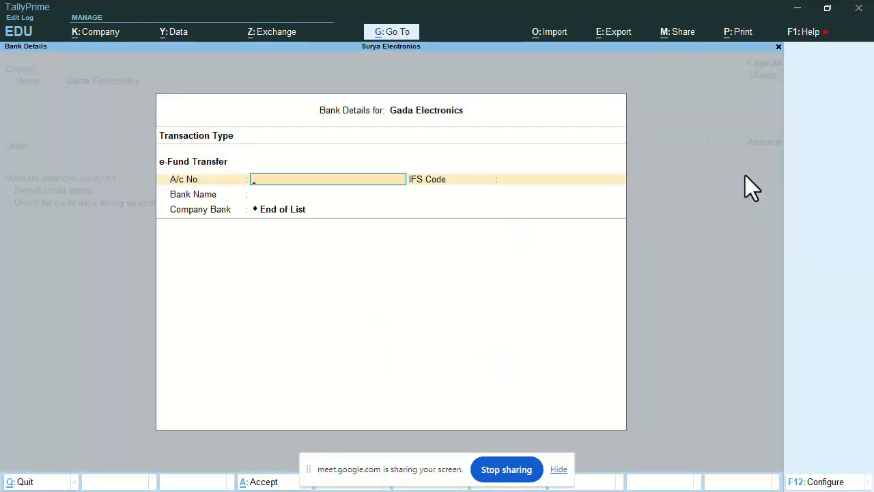
Enter the account number, IFS code HDFC0000543 and new bank HDFC Bank, then accept
key("Return")
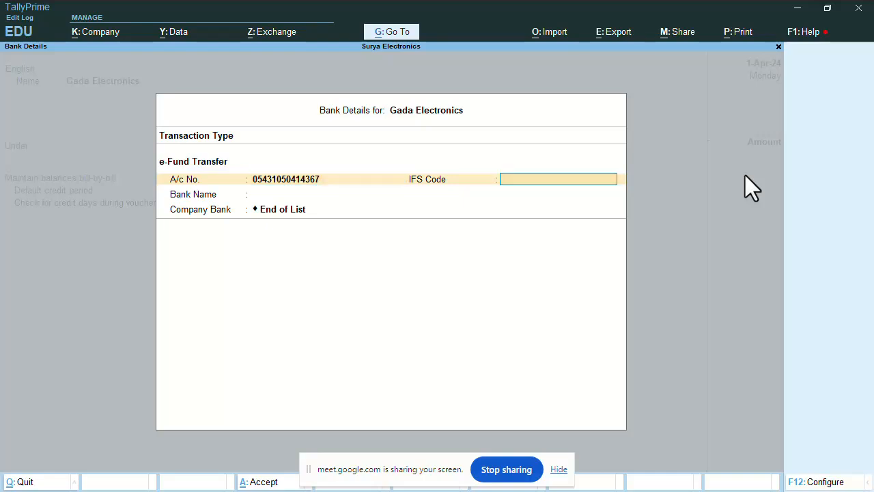
type("HDFC0000543")
key("Return")
key("Up")
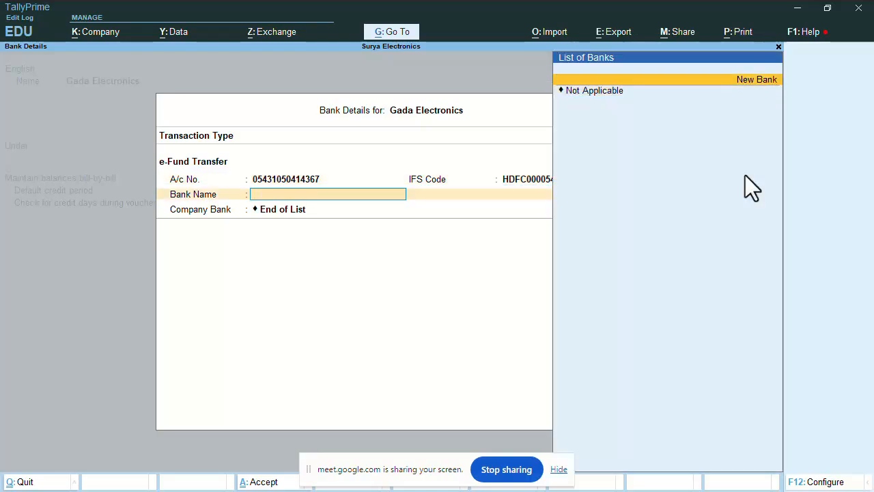
key("Return")
type("HDFC Bank")
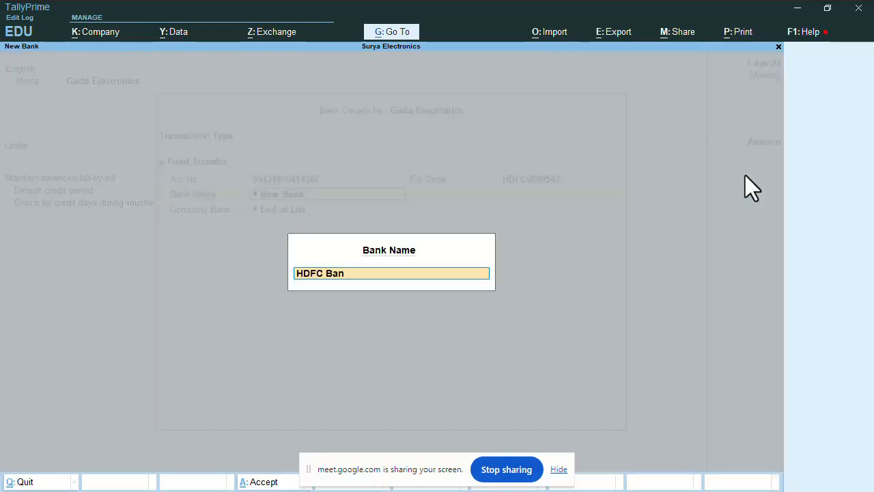
key("Return")
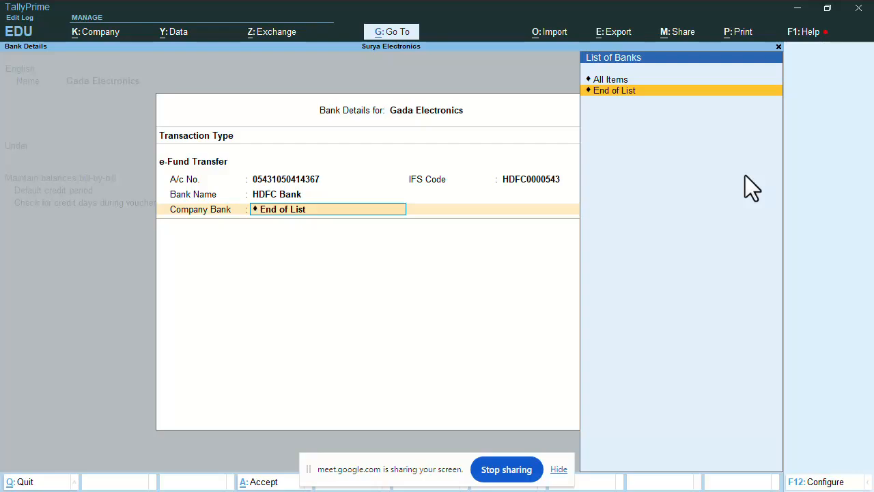
key("Return")
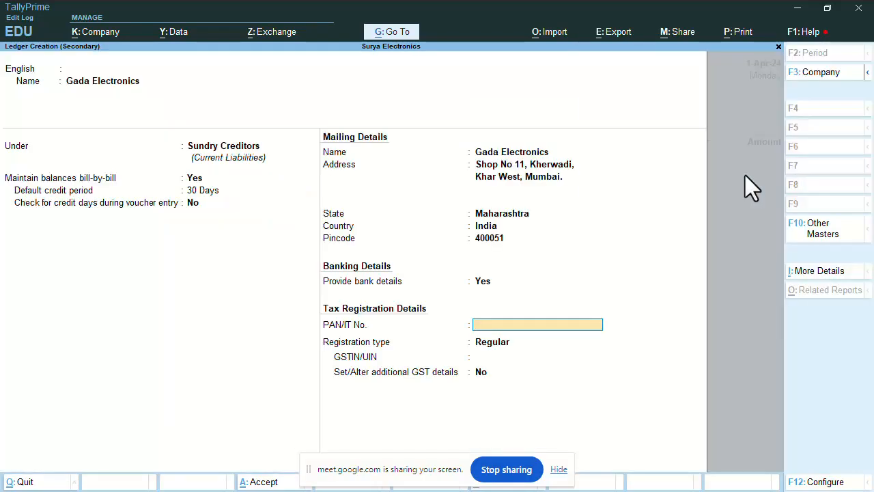
Enter the supplier's PAN, keep Regular GST registration, enter the GSTIN, skip additional GST details
type("APRPA")
key("Escape")
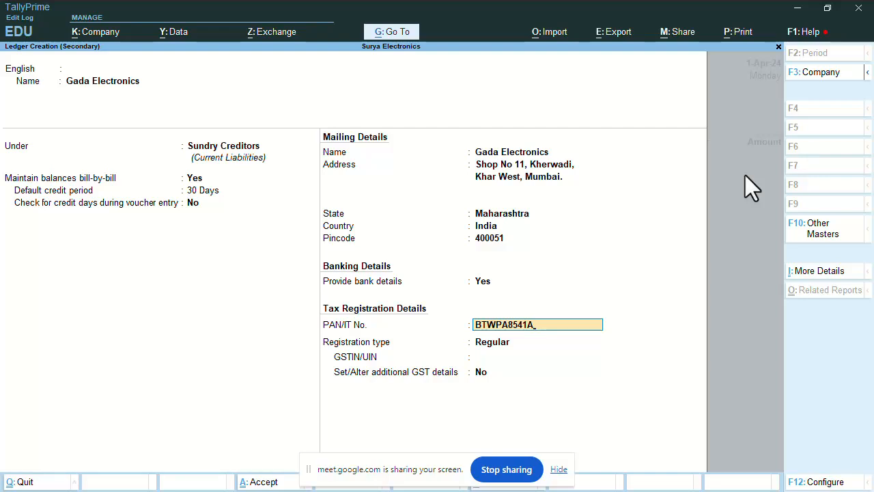
key("Return")
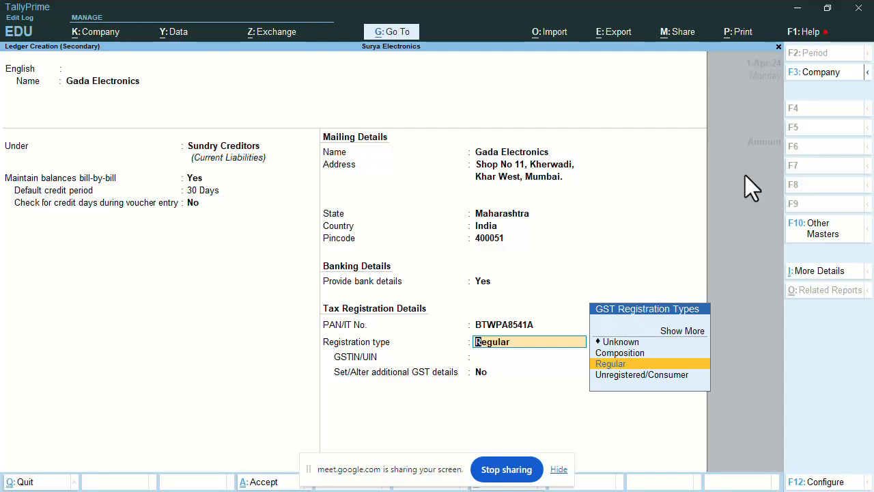
key("Return")
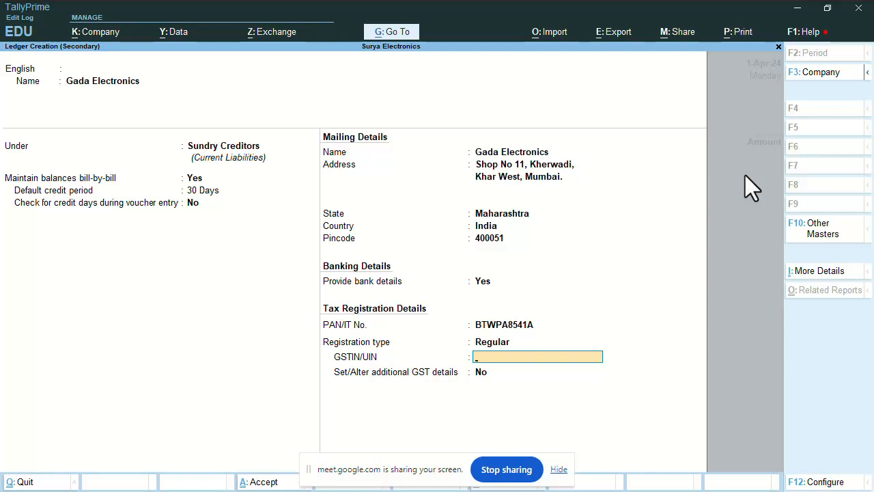
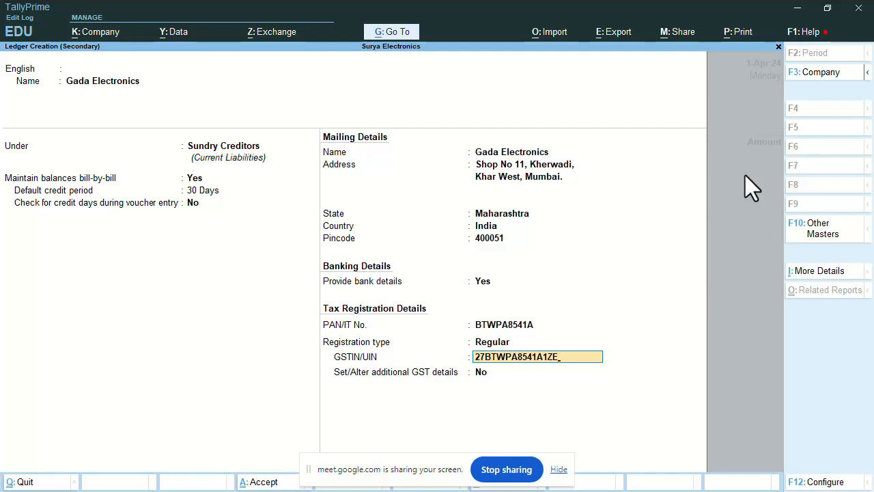
key("Return")
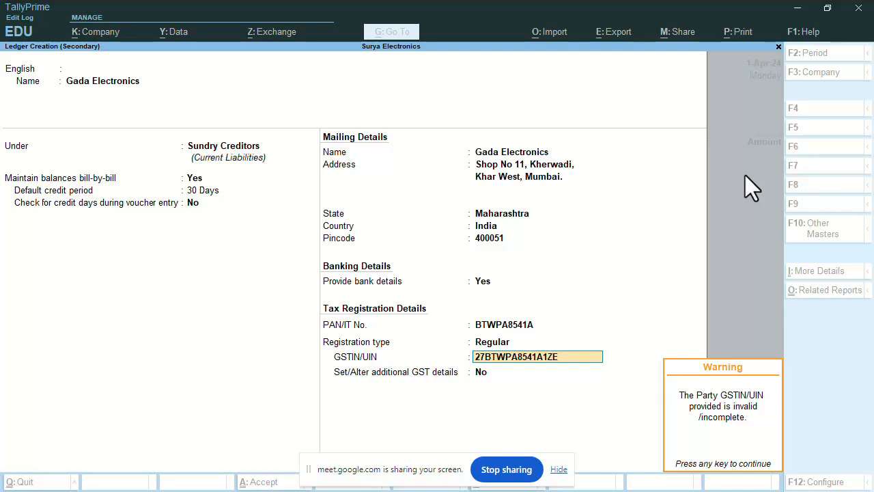
key("Return")
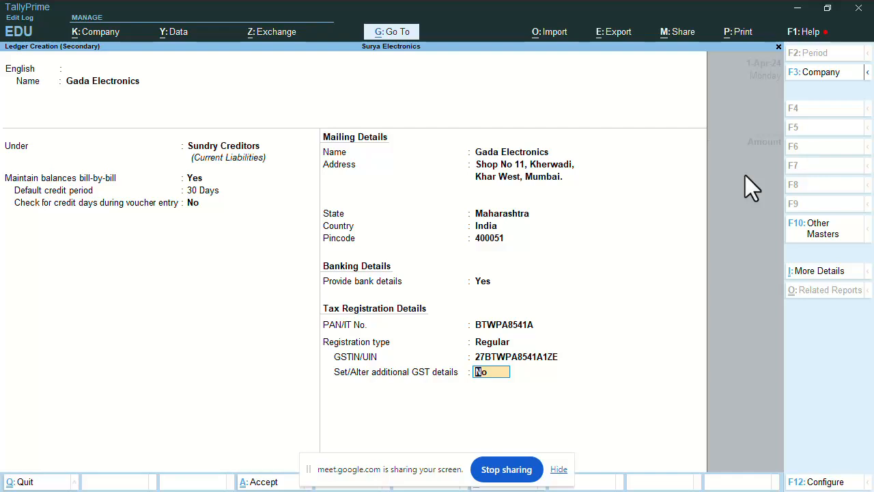
key("Return")
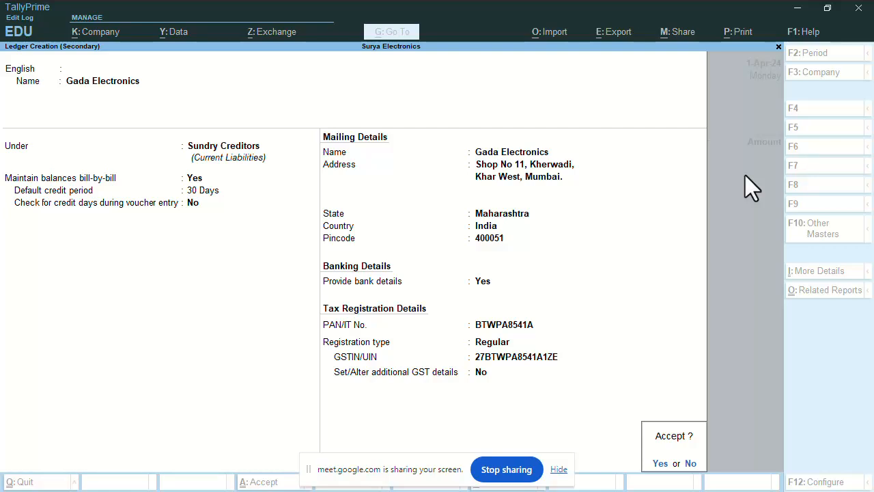
Save the Gada Electronics ledger and select it as the party account
key("Return")
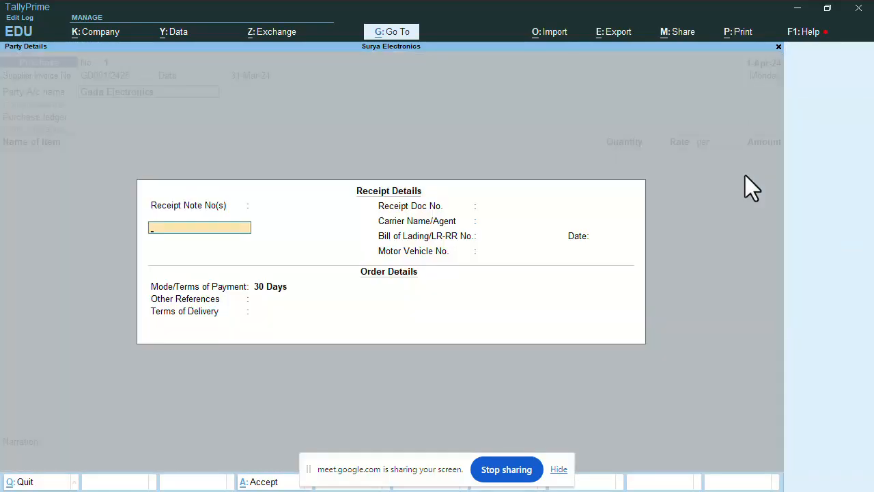
key("Escape")
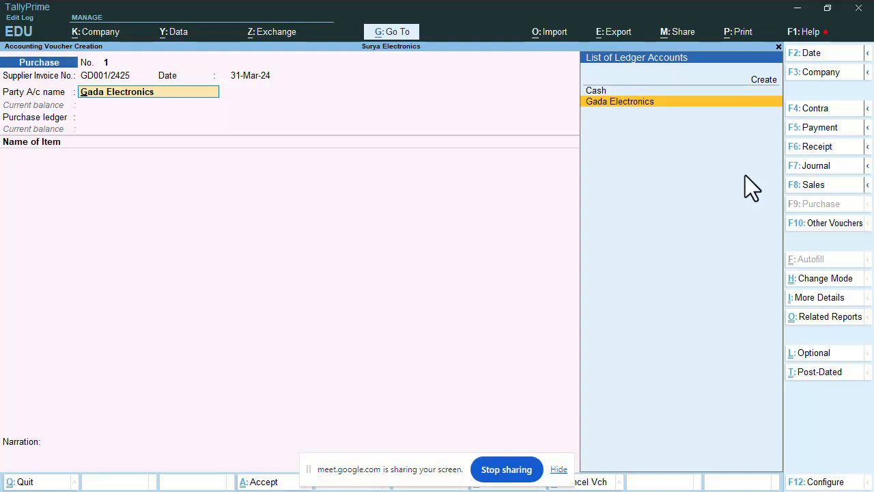
key("Return")
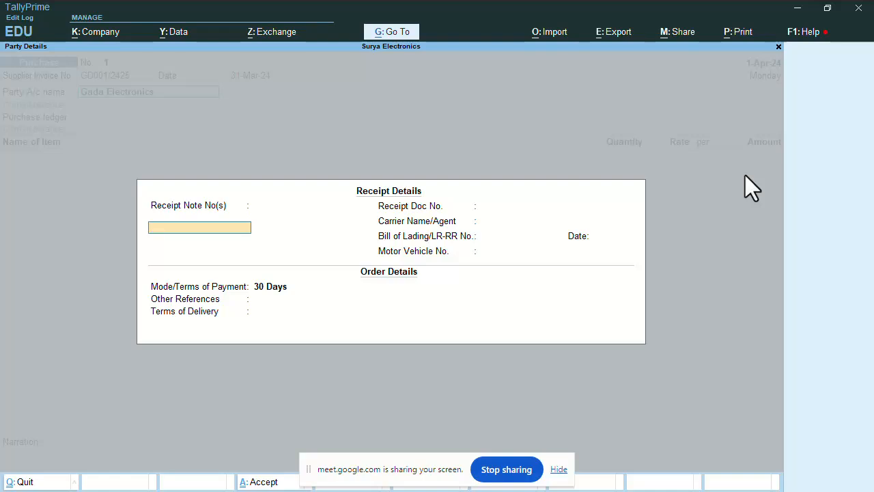
Enter receipt note RC258741 dated 1-Apr-24 and receipt document number RD854758
type("RC258741")
key("Return")
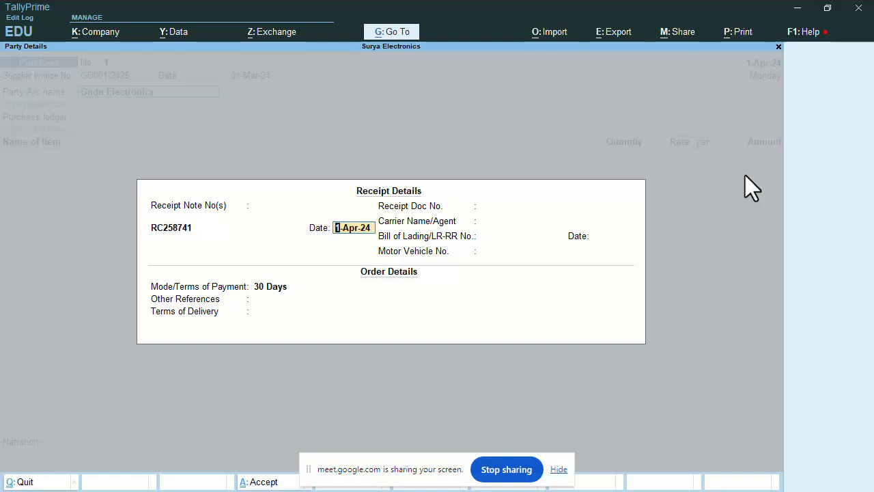
key("Return")
key("Return")
type("RD")
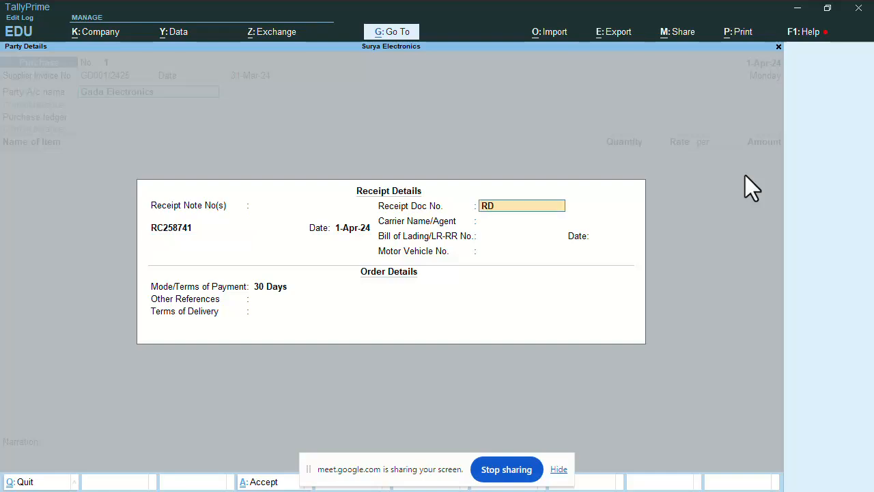
type("854758")
key("Return")
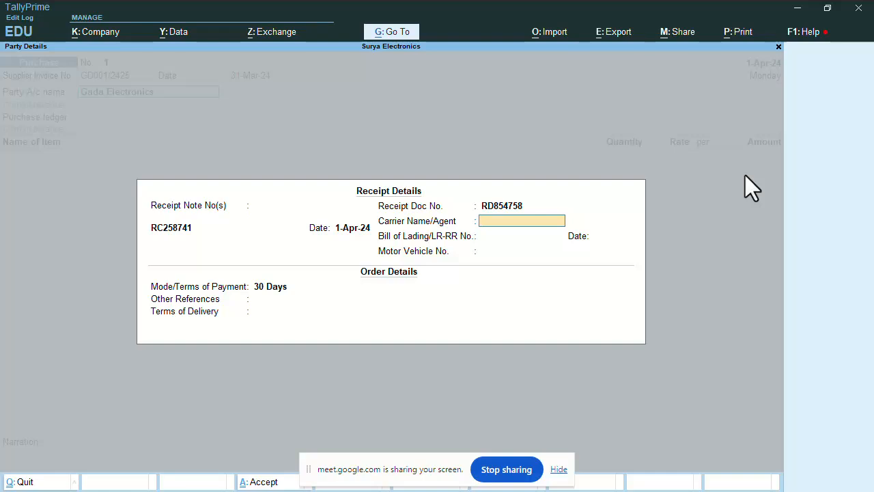
type("Ganesh Transporter")
key("Return")
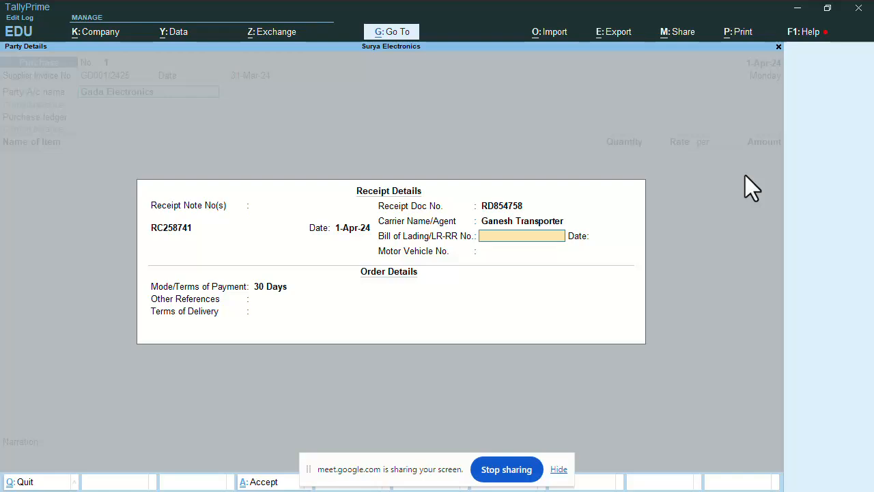
type("R8547858")
key("Return")
key("Return")
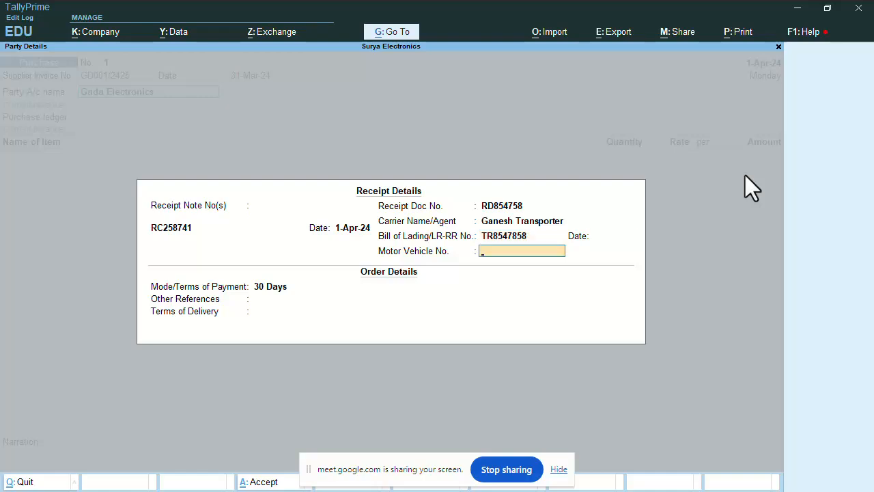
type("MH04AB5774")
key("Return")
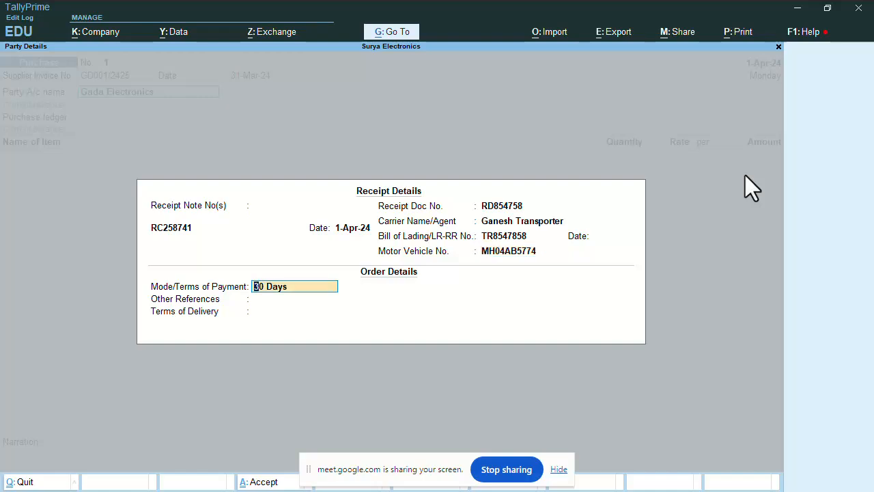
key("Return")
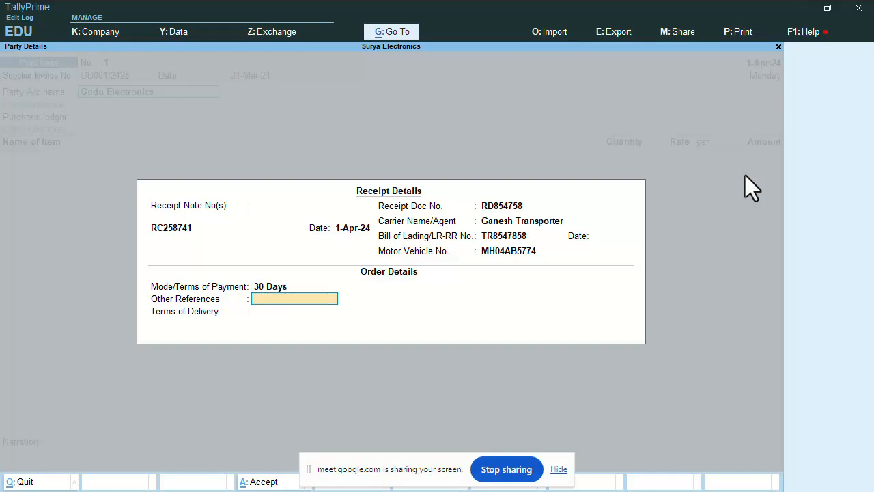
type("NA")
key("Return")
type("NA")
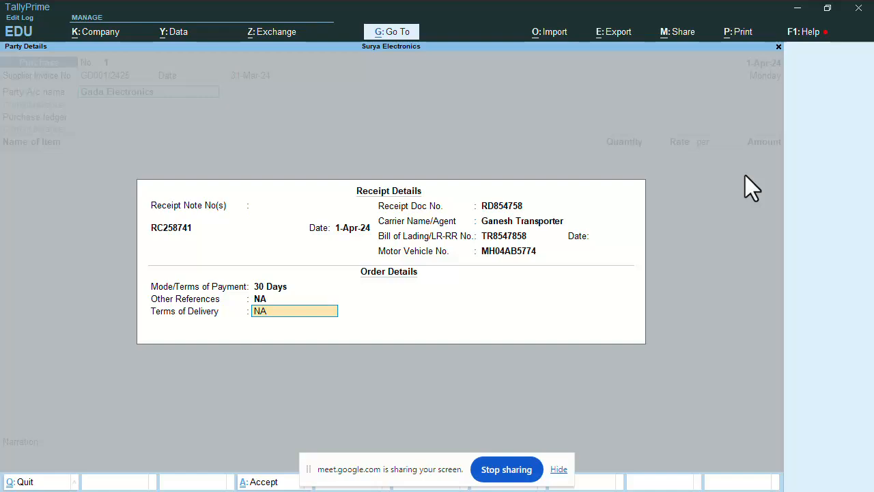
key("Return")
key("Return")
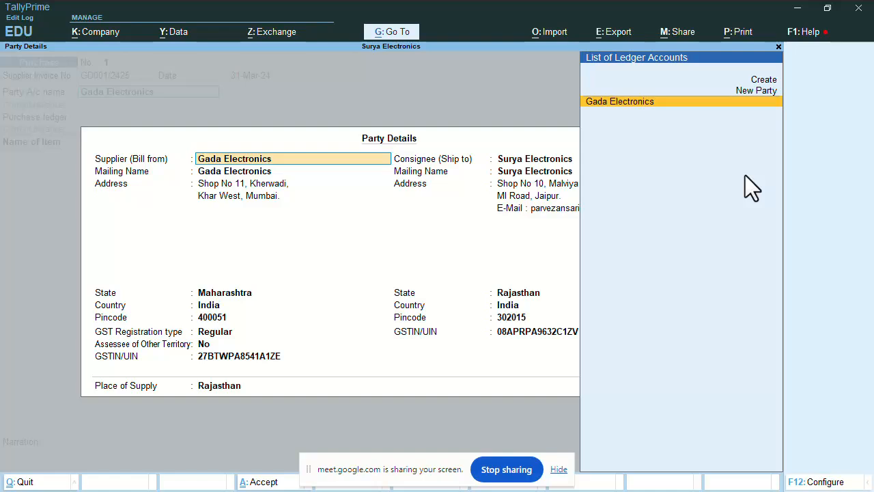
Accept Gada Electronics as supplier with its address and Maharashtra state
key("Return")
key("Return")
key("Return")
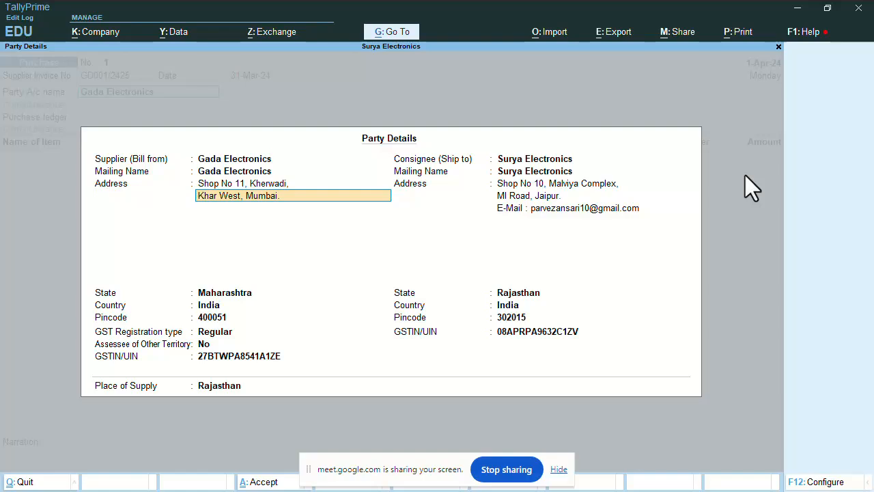
key("Return")
key("Return")
key("Return")
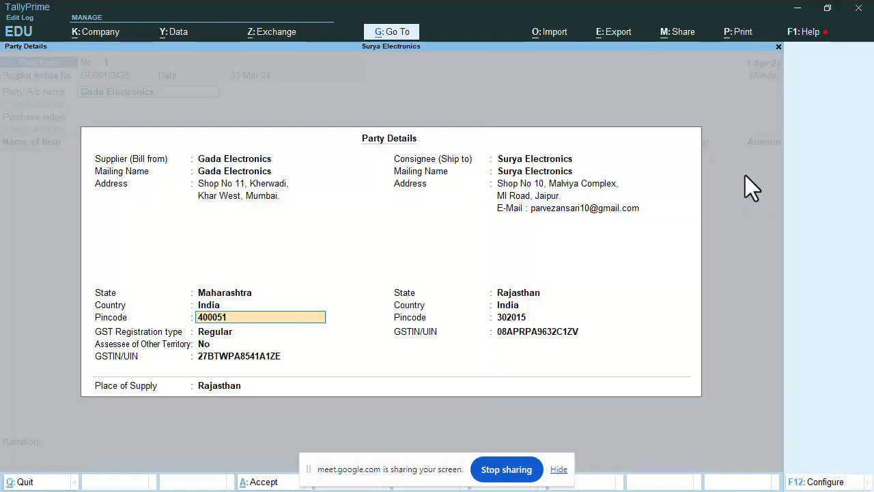
key("Return")
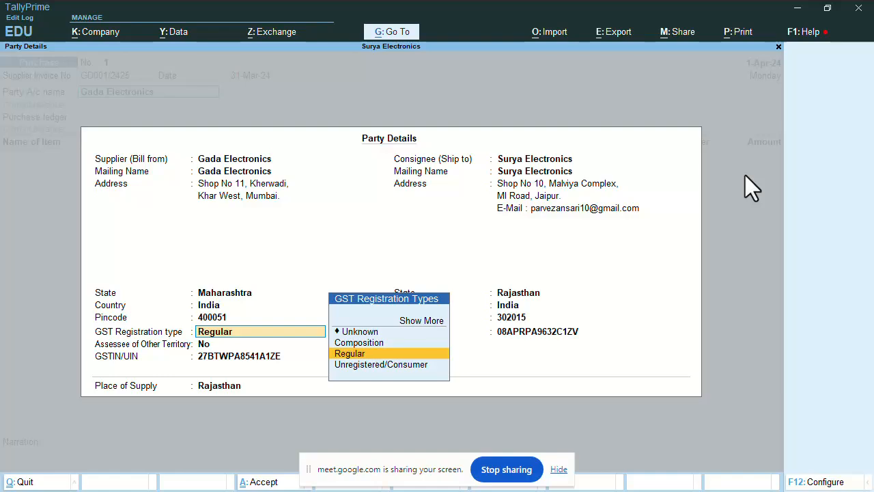
key("Return")
key("Return")
key("Return")
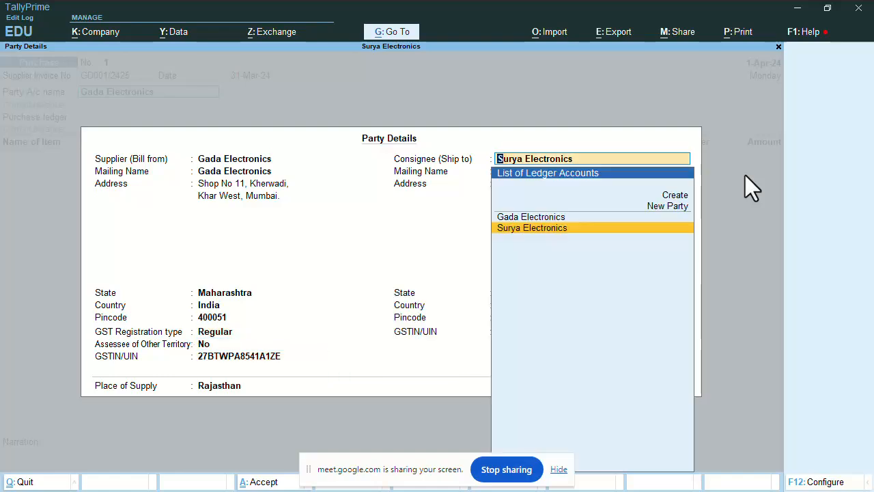
Keep Surya Electronics in Rajasthan as consignee and accept the Party Details
key("Return")
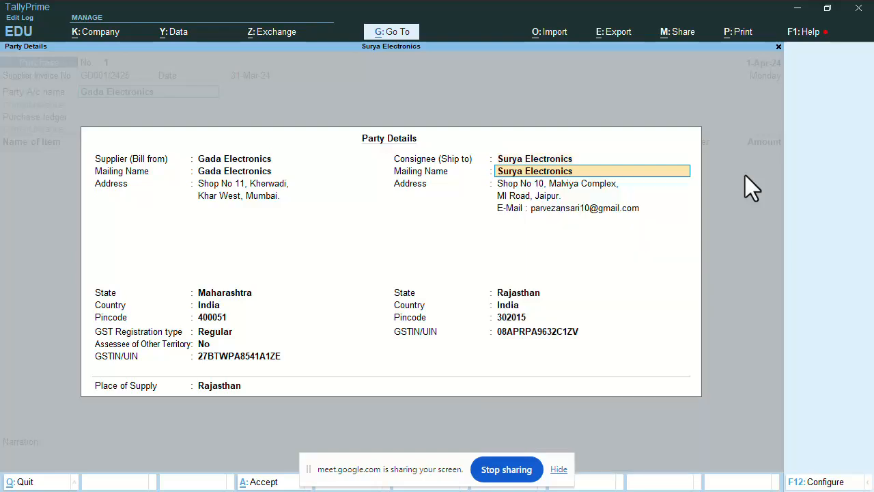
key("Return")
key("Return")
key("Return")
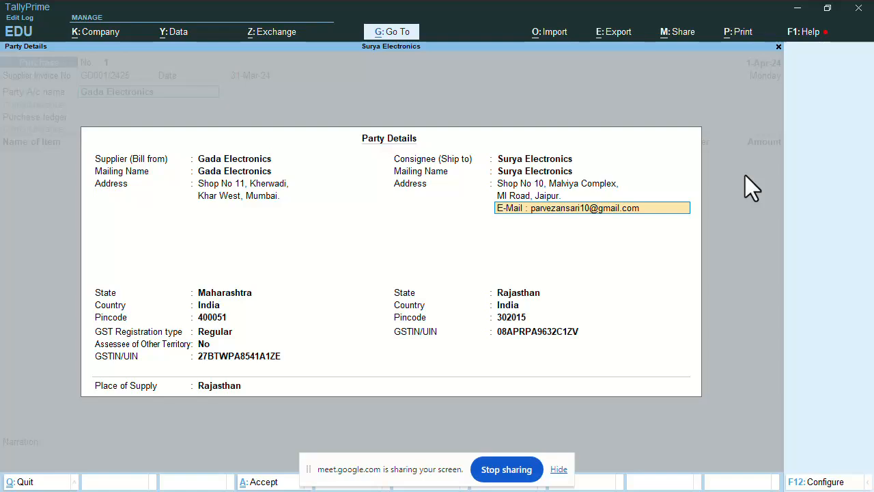
key("Return")
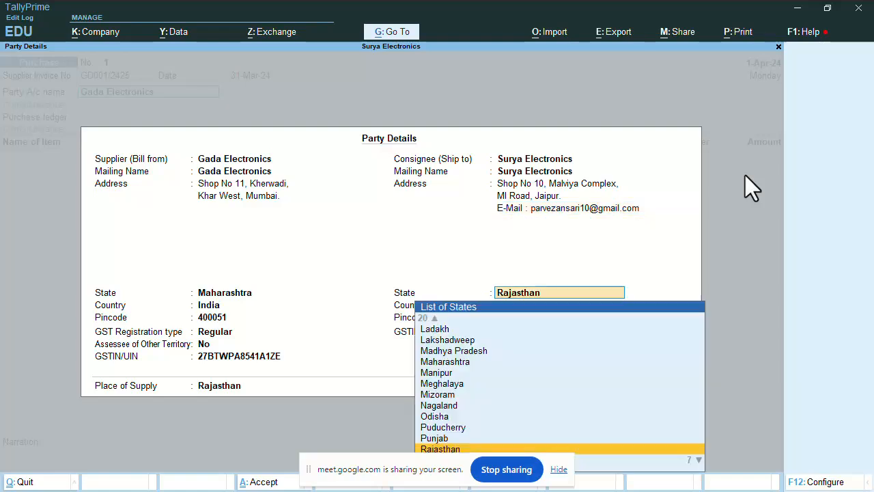
key("Return")
key("Return")
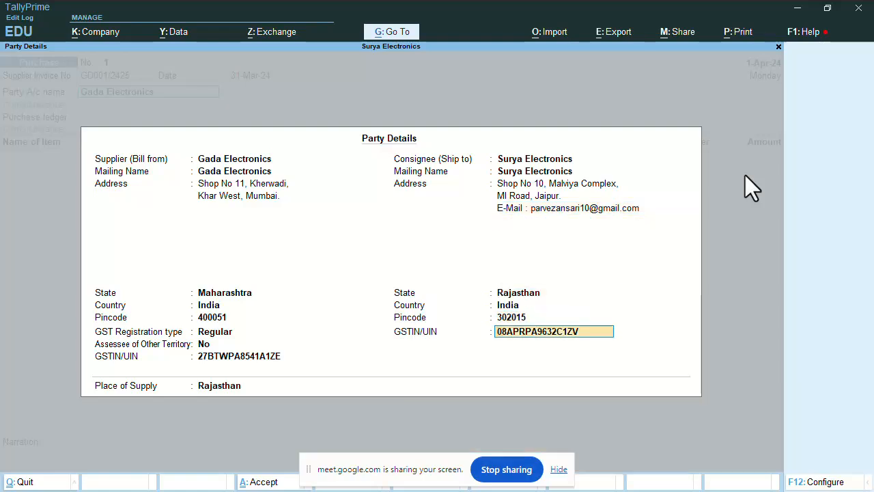
key("Return")
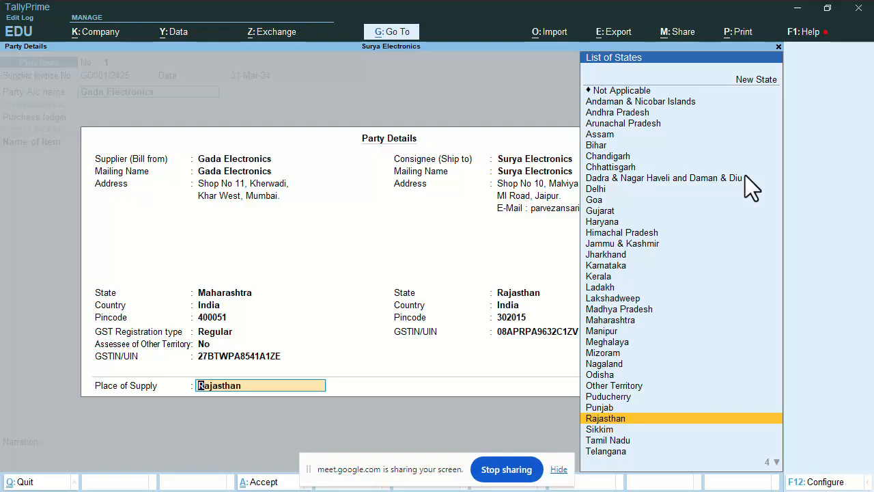
key("Return")
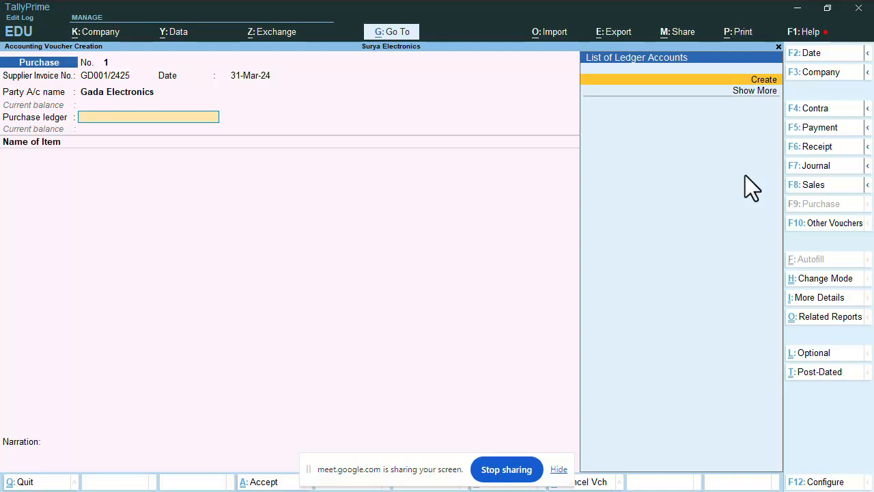
From the purchase ledger list, choose Create with Alt+C for a new purchase ledger
key("Down")
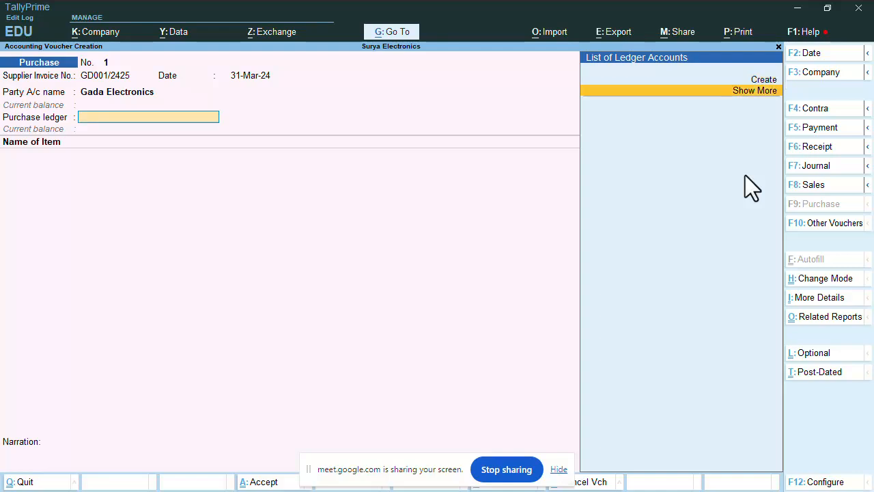
key("Up")
key("Down")
key("Up")
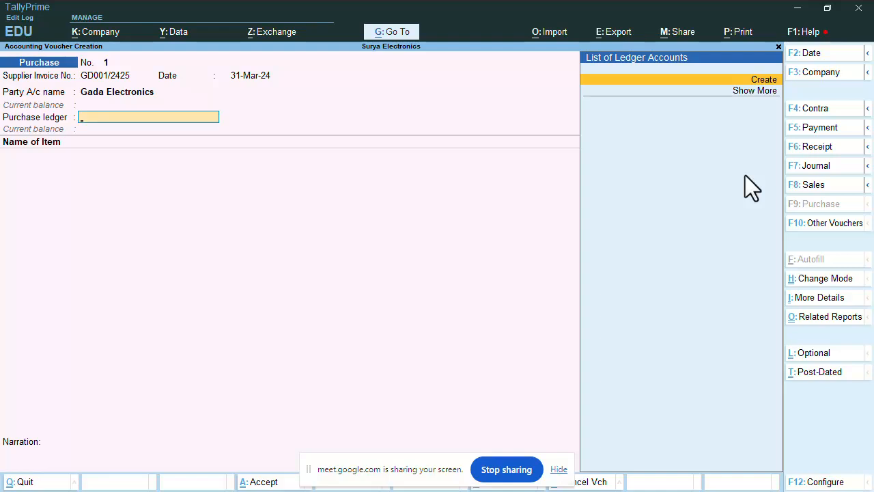
key("alt+c")
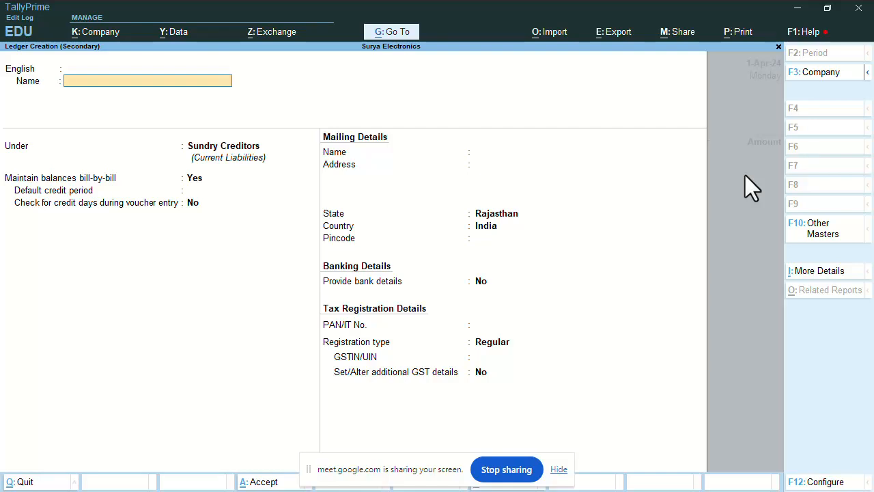
Name the ledger Purchase Accounts under the Purchase Accounts group, with ledger type and assessable value Not Applicable
type("Purchase Accounts")
key("Return")
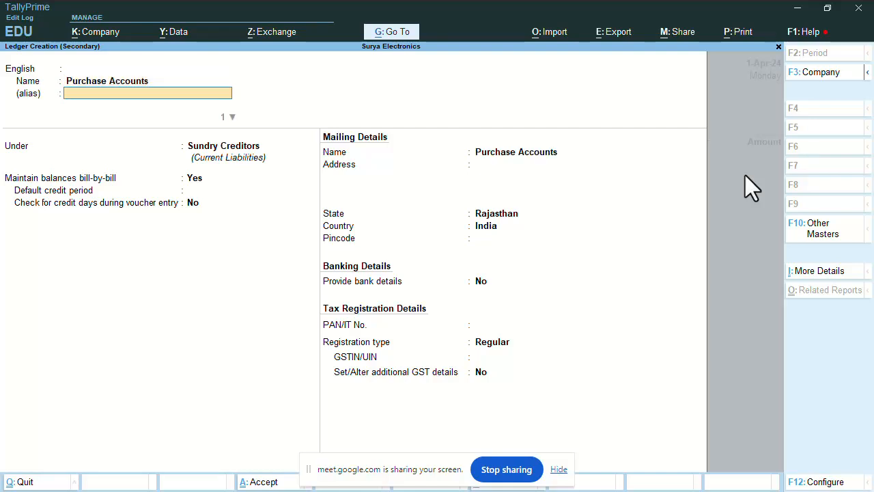
key("Return")
type("Purc")
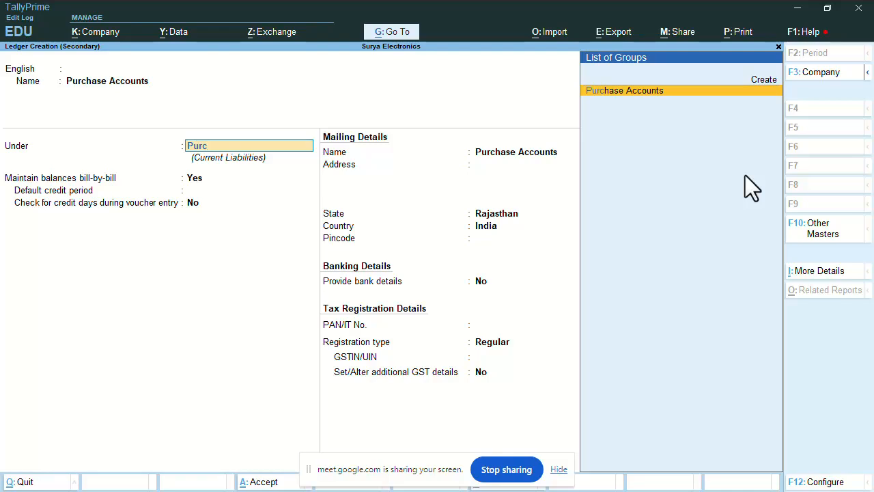
key("Return")
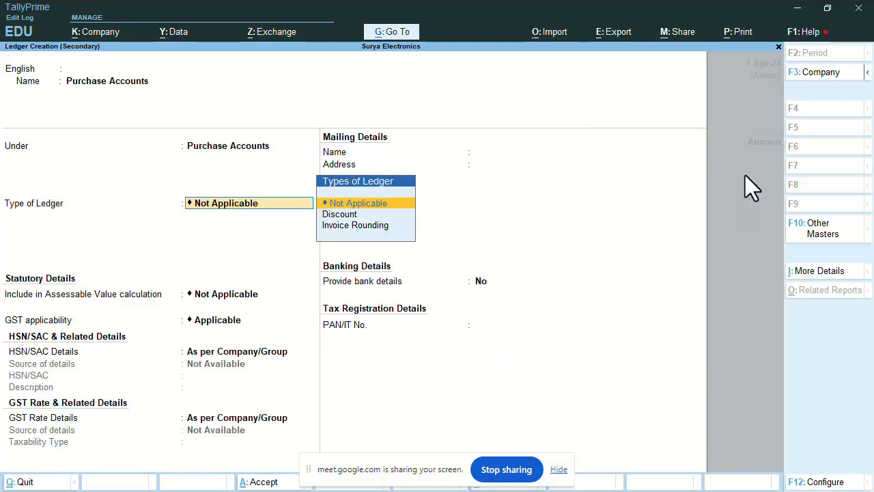
key("Return")
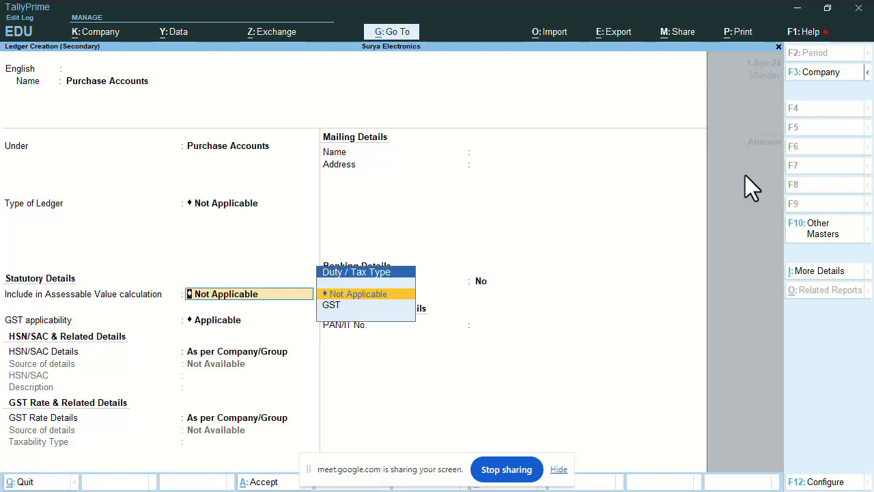
key("Return")
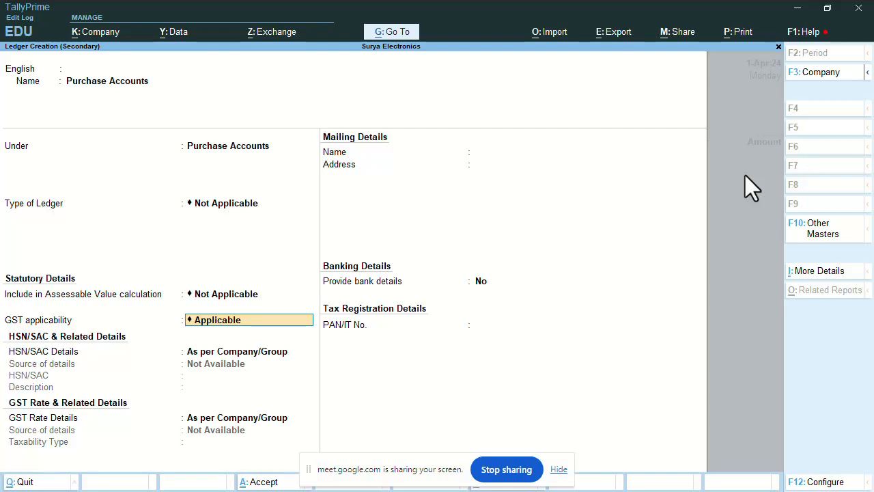
Set the ledger's GST applicability to Applicable, keeping HSN/SAC and rate details as per company/group
key("BackSpace")
key("Down")
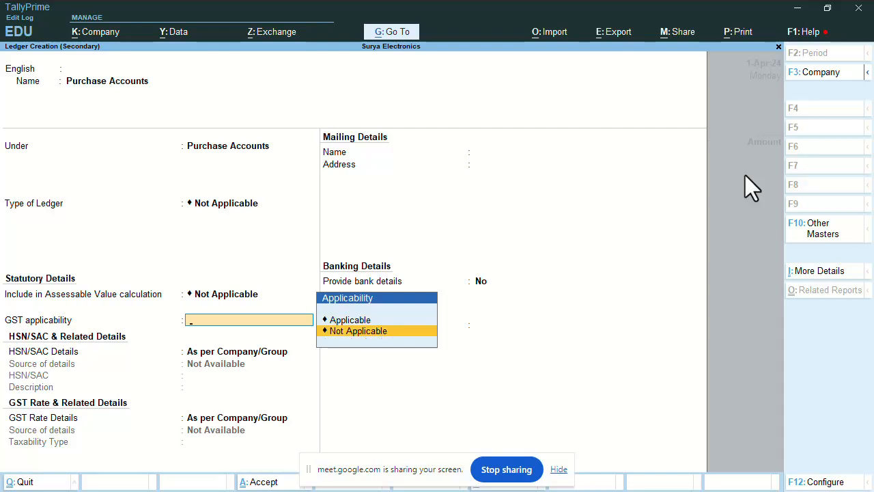
key("Up")
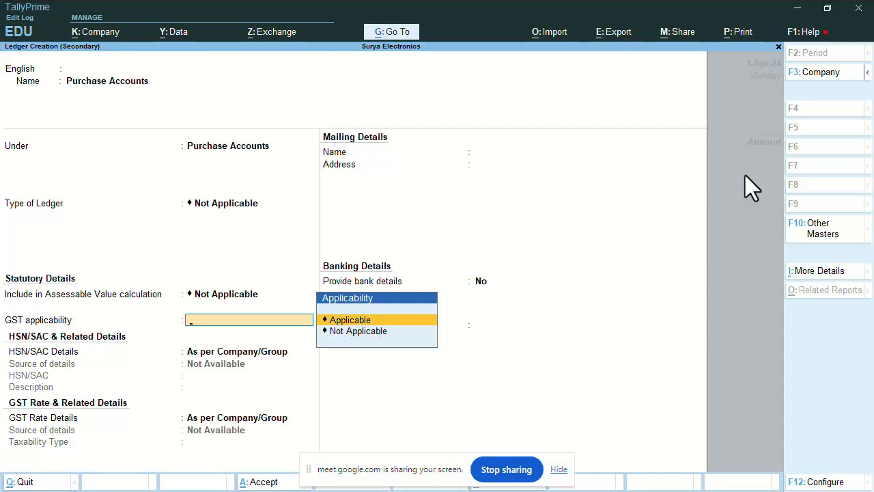
key("Return")
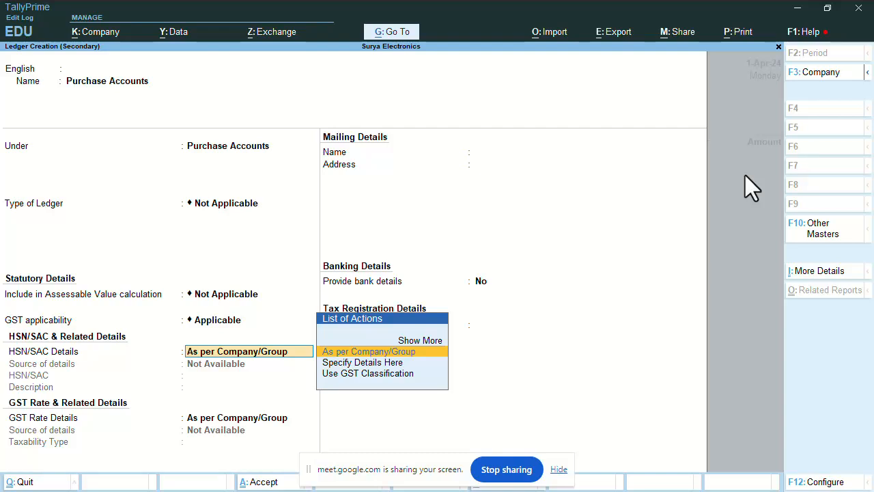
key("Return")
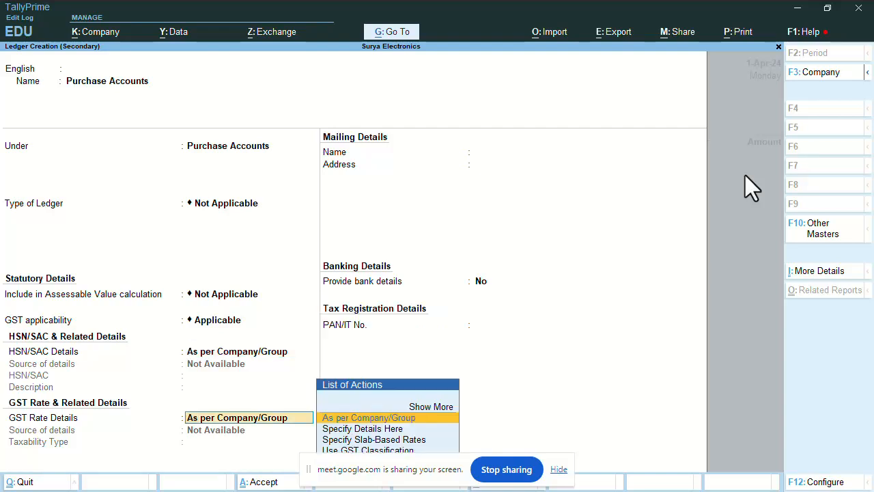
key("Return")
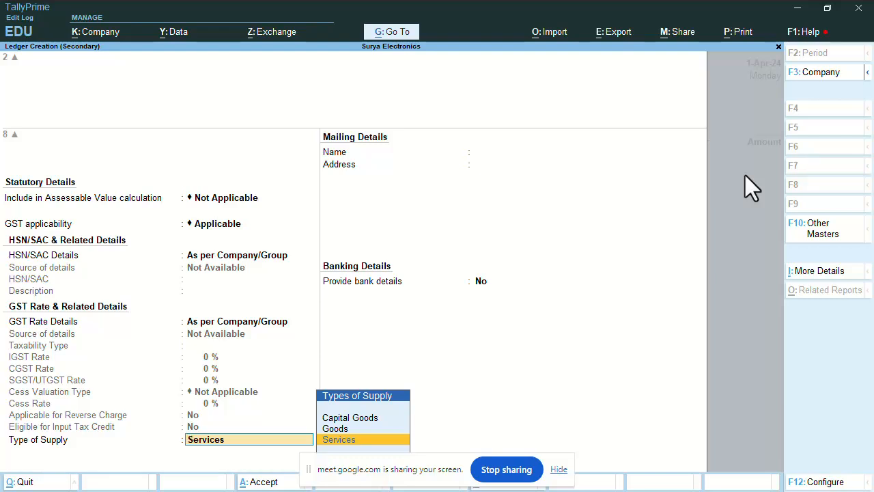
Choose Goods as the type of supply, leave bank details off, and save the ledger
key("Up")
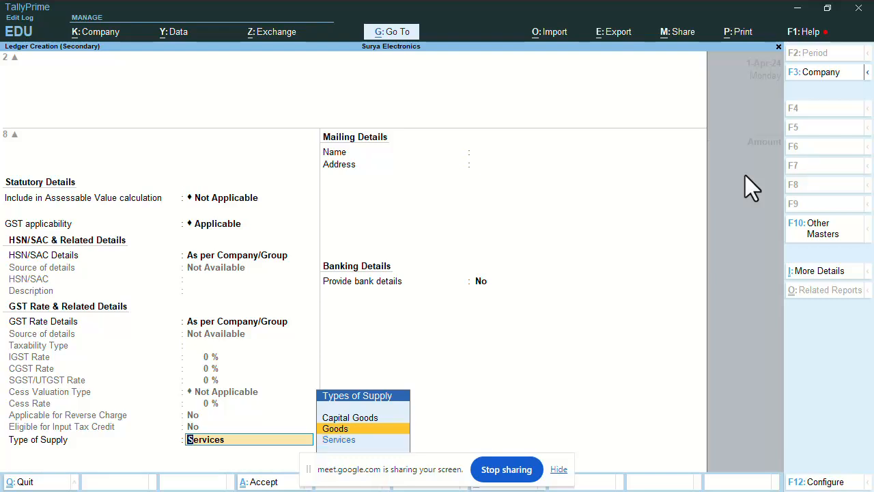
key("Down")
key("Up")
key("Up")
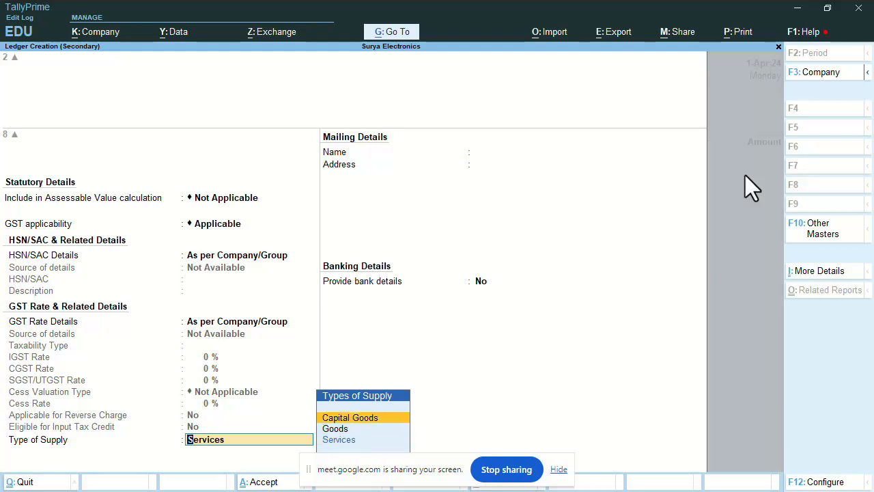
key("Down")
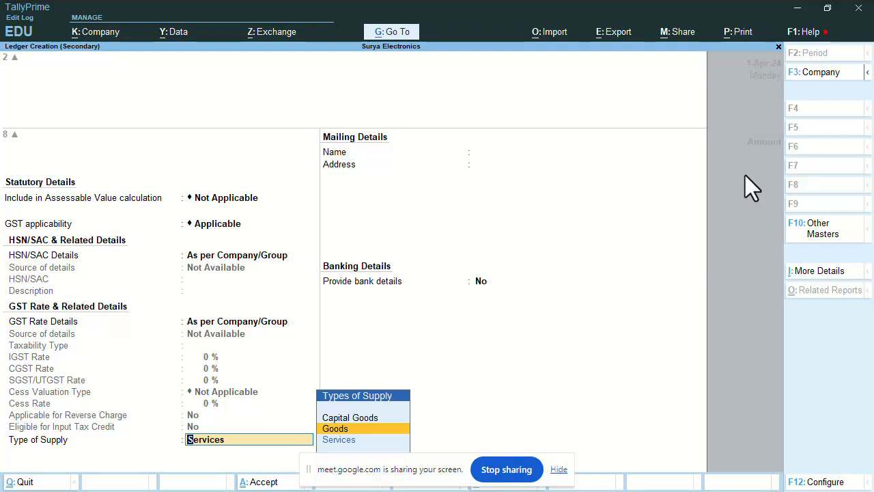
key("Return")
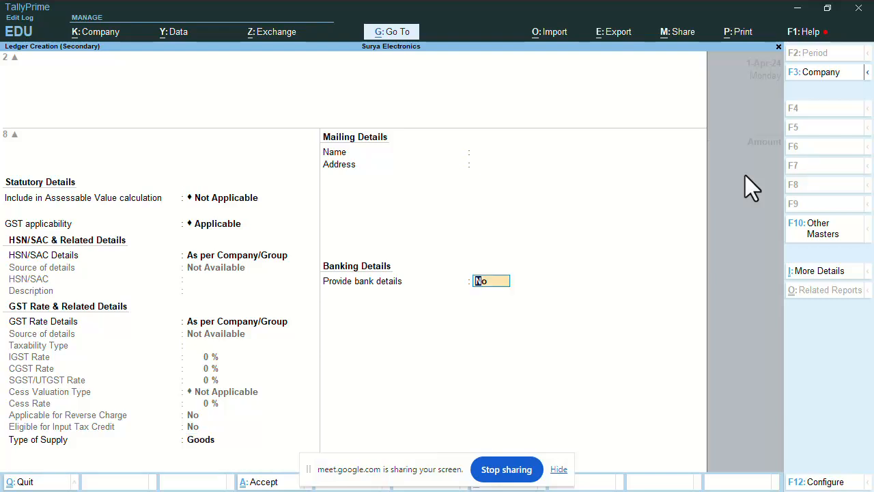
key("Return")
key("Return")
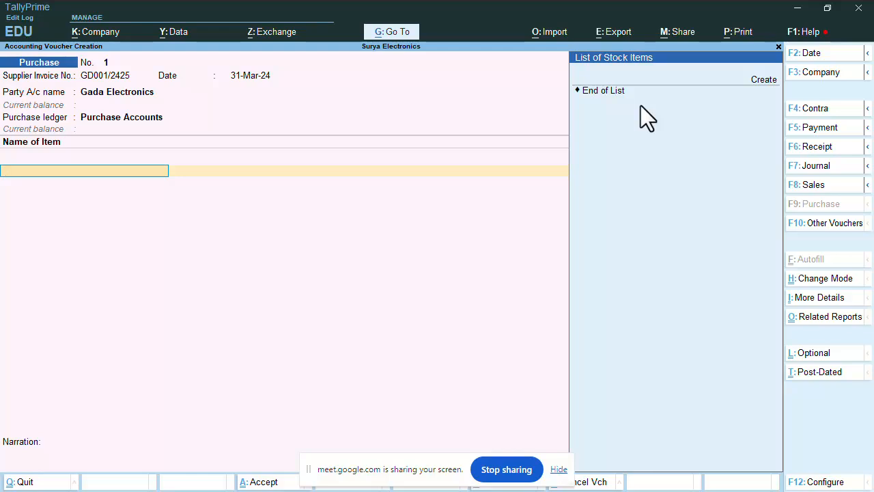
Choose to create a new stock item from the List of Stock Items
key("Down")
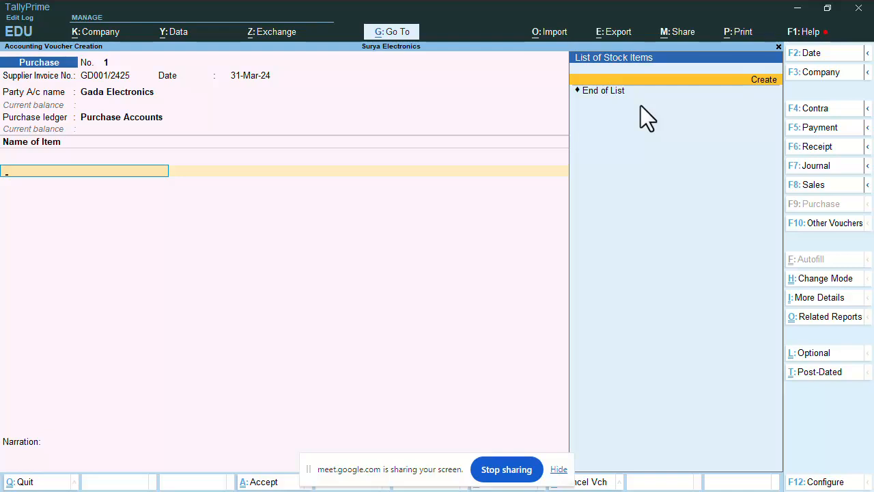
key("Return")
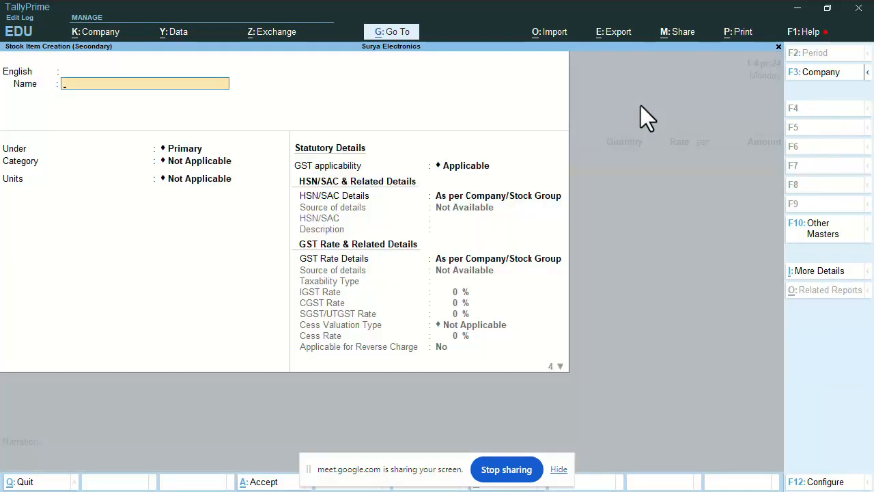
Enter Samsung TV 45 as the stock item's name
type("Samsung TV 45")
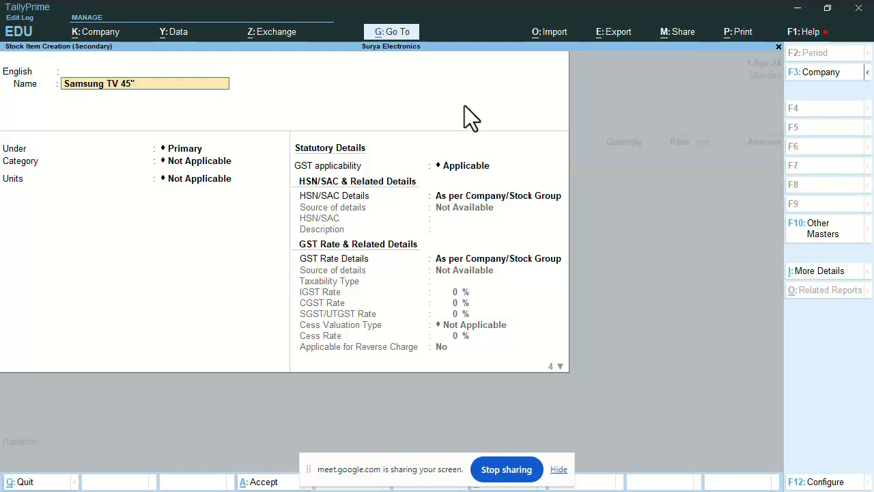
left_click(526, 468)
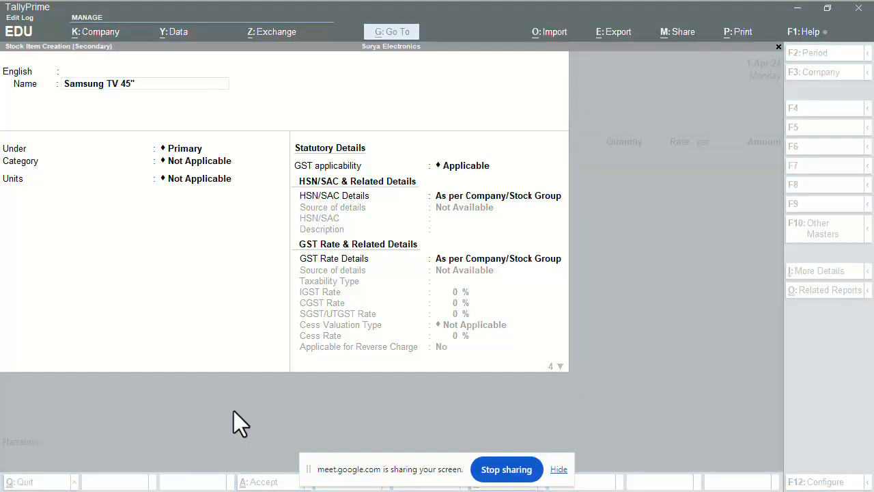
left_click(226, 397)
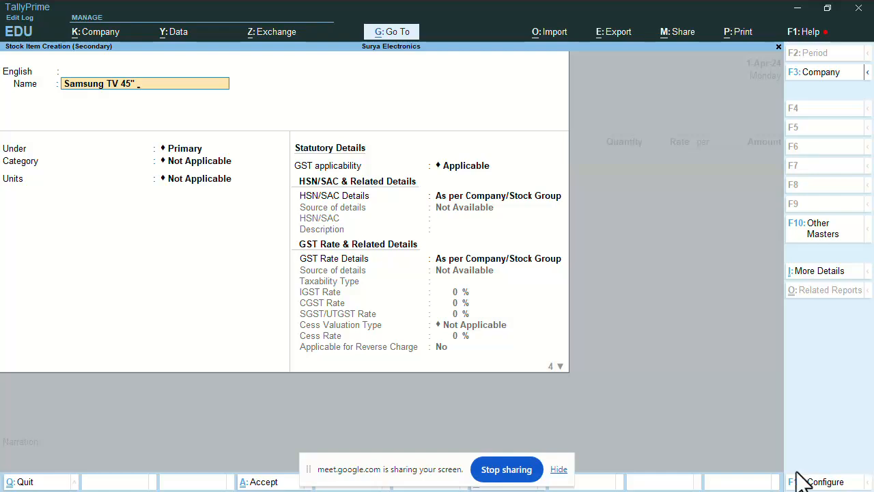
Review the stock item creation settings in Configure, then close them
left_click(815, 483)
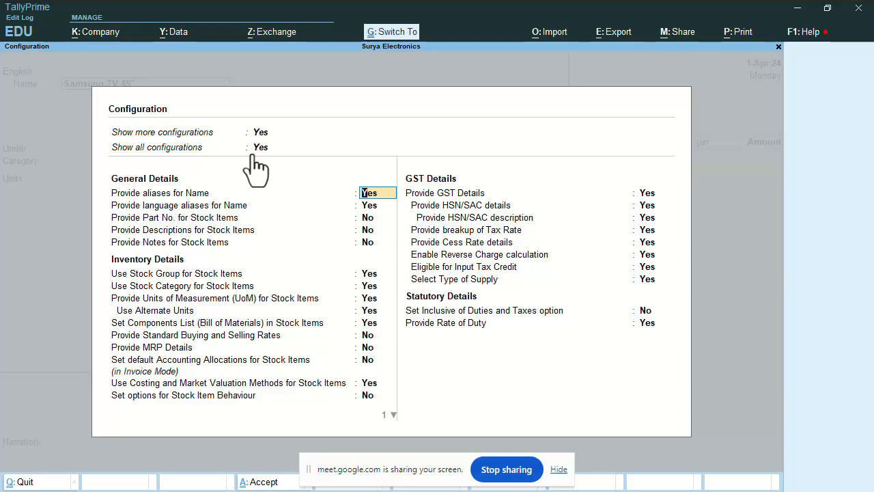
key("Escape")
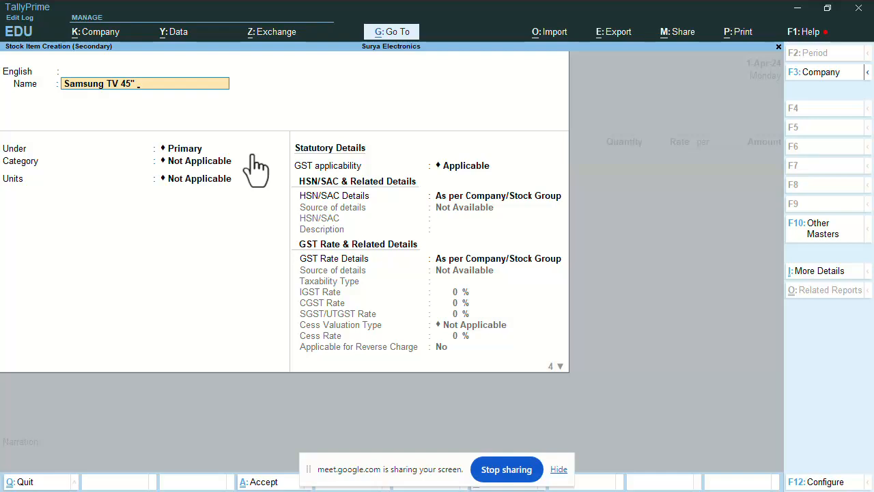
Confirm the name Samsung TV 45" and choose to create a new stock group for it
key("Return")
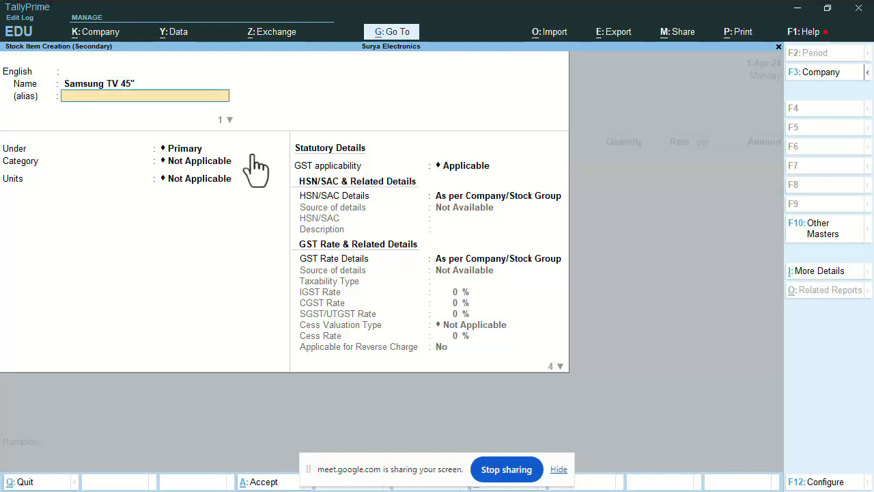
key("Return")
key("Return")
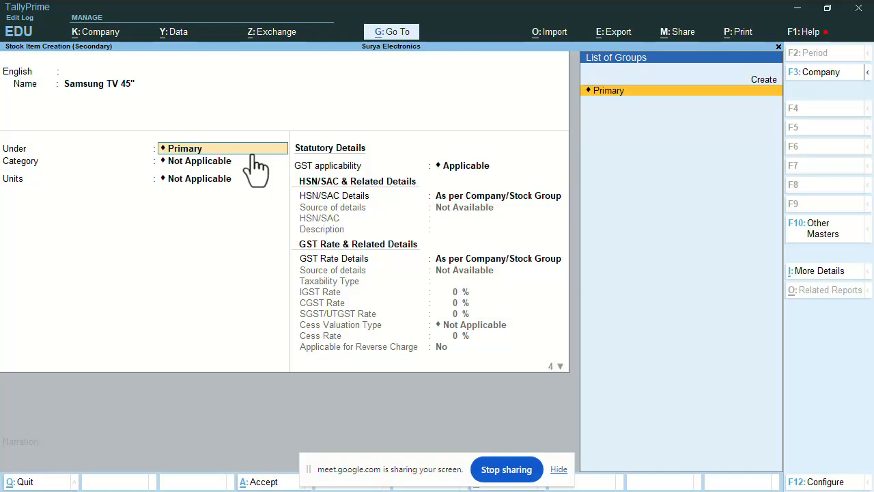
key("Up")
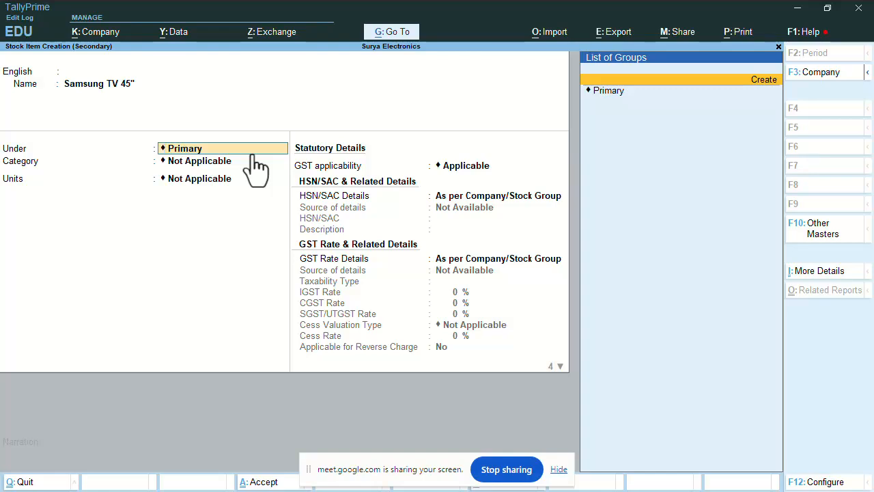
key("Return")
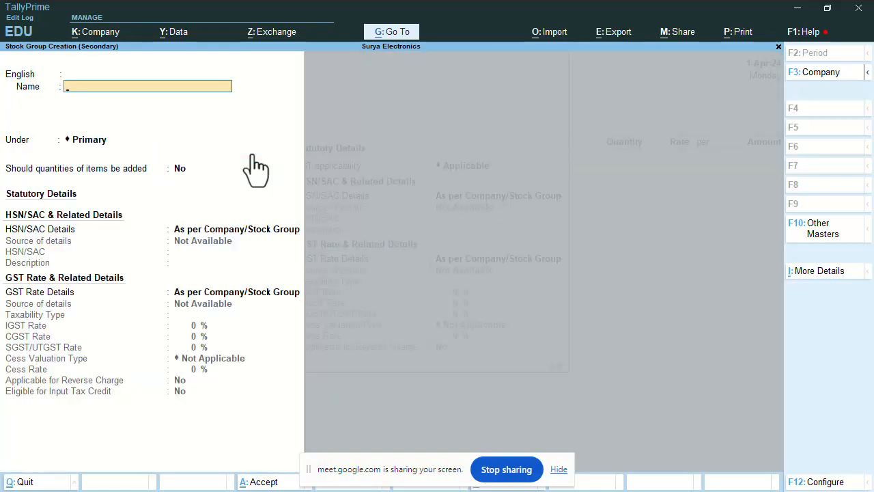
Save a Television stock group under Primary with quantities added set to Yes and default GST details
type("Television")
key("Return")
key("Return")
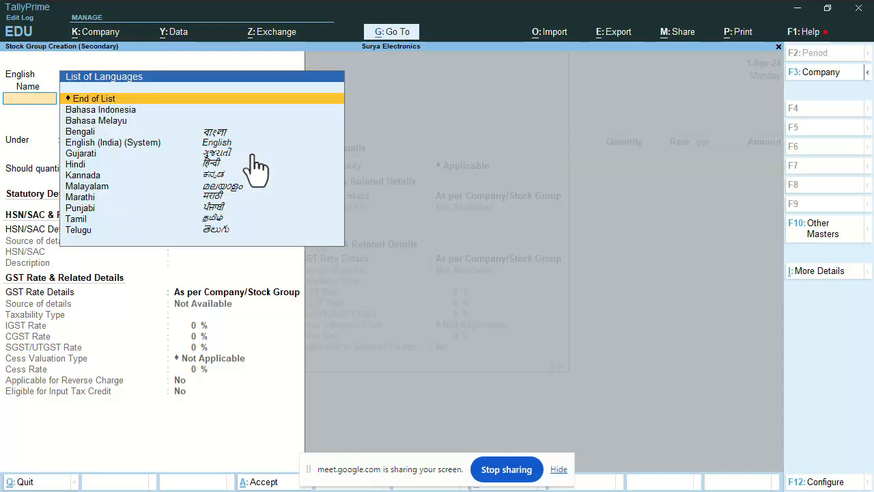
key("Return")
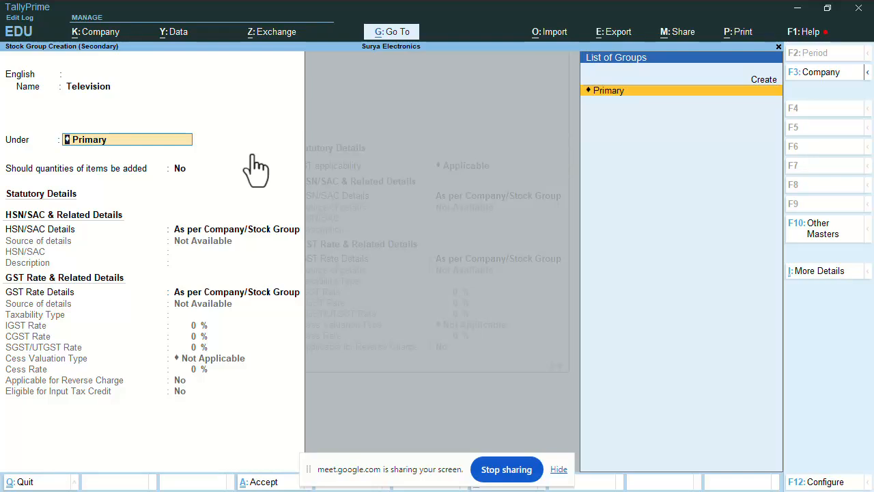
key("Return")
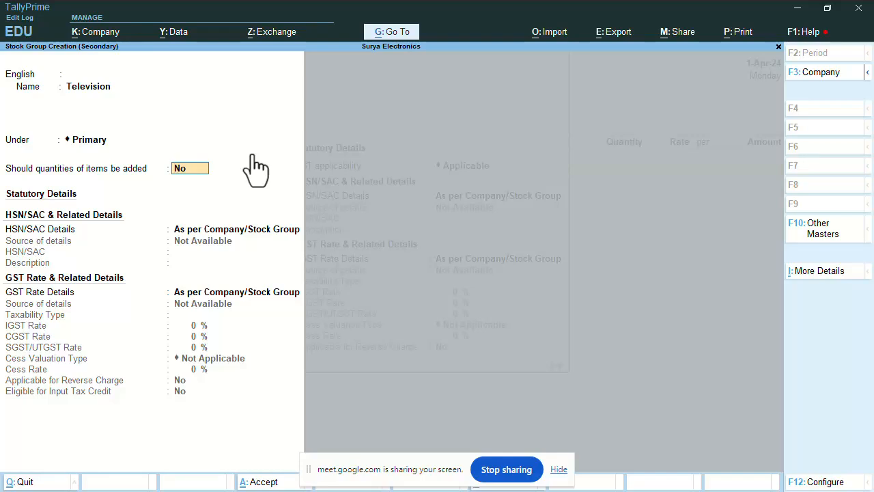
type("Yes")
key("Return")
key("Return")
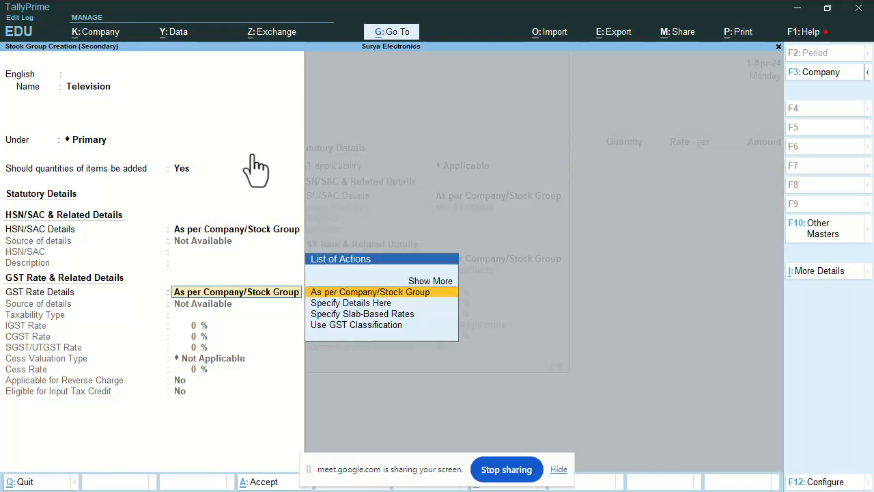
key("Return")
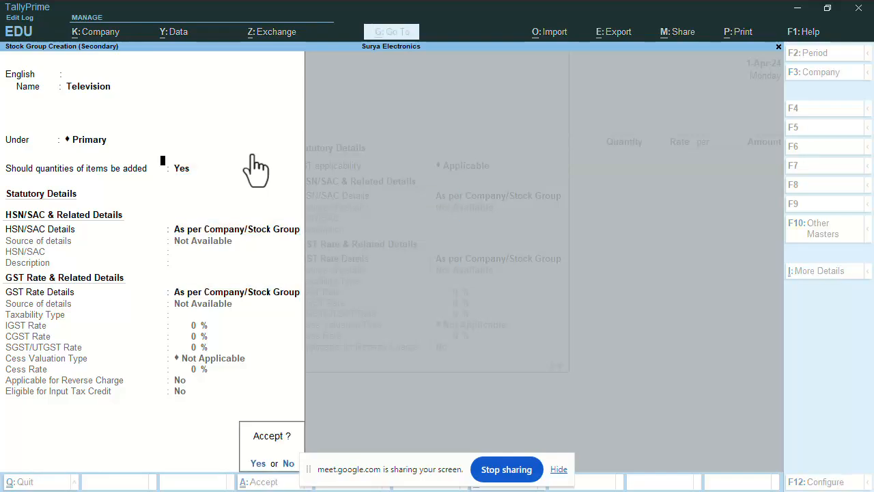
key("Return")
key("BackSpace")
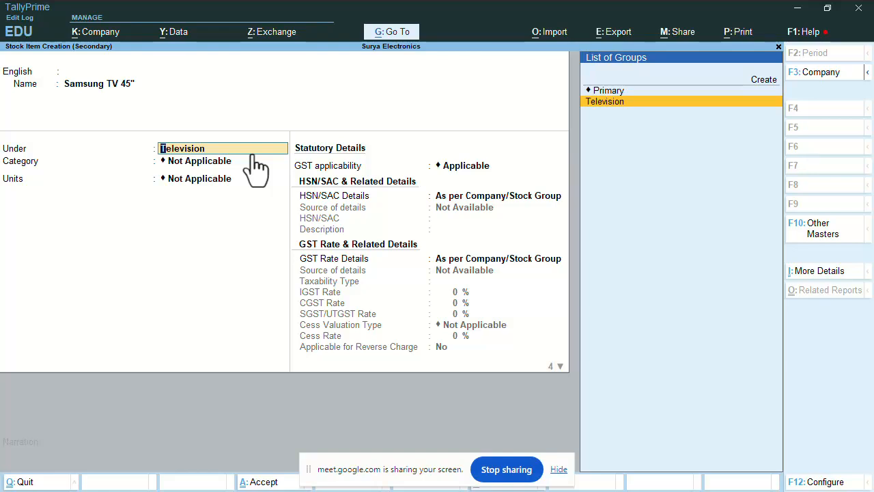
Keep Television as the item's group and begin a new stock category
key("Return")
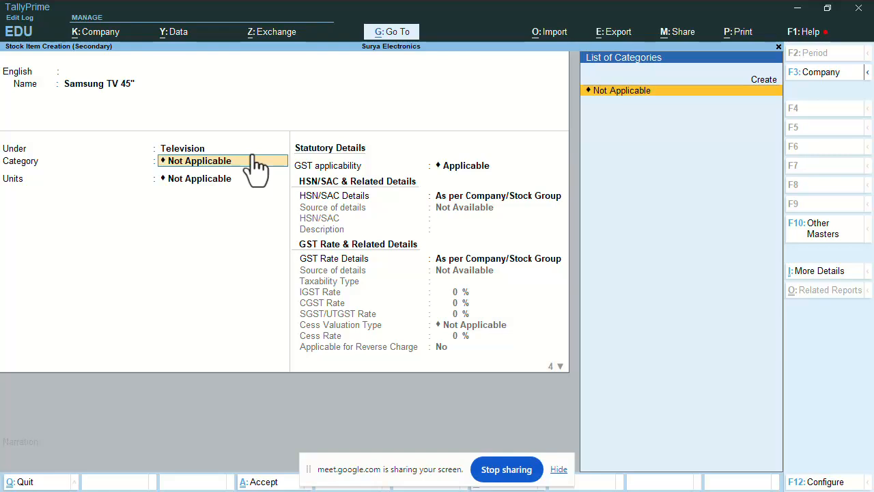
key("alt+c")
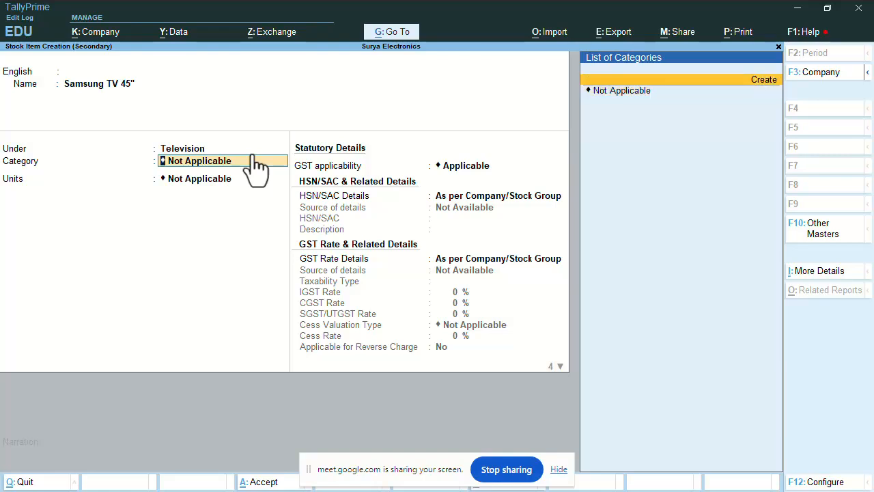
Name the new stock category Samsung, placed under Primary
type("S")
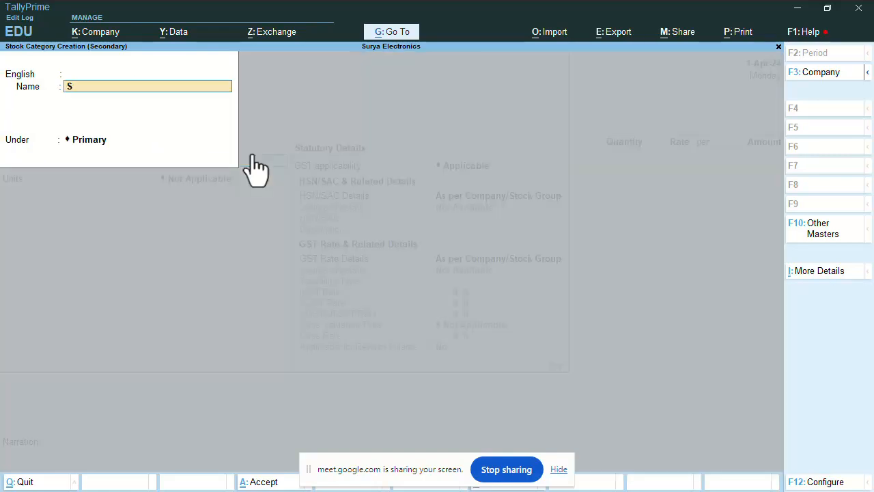
type("amsung")
key("Return")
key("Return")
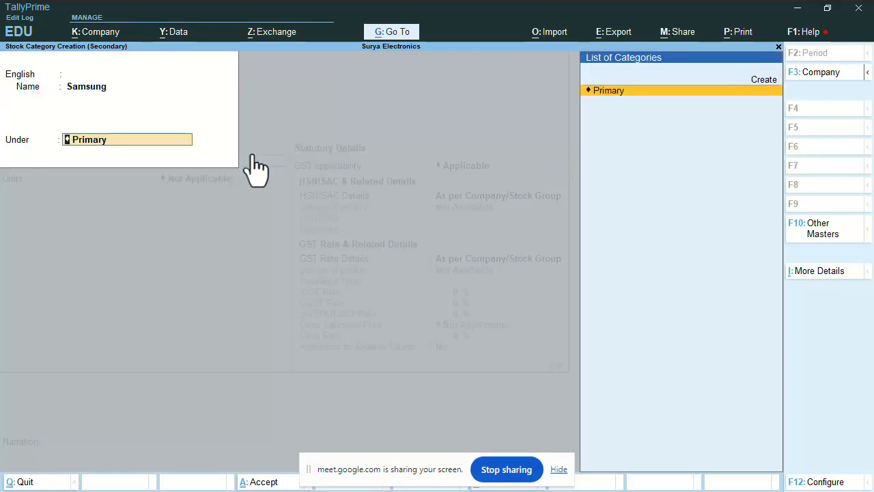
key("Return")
key("Return")
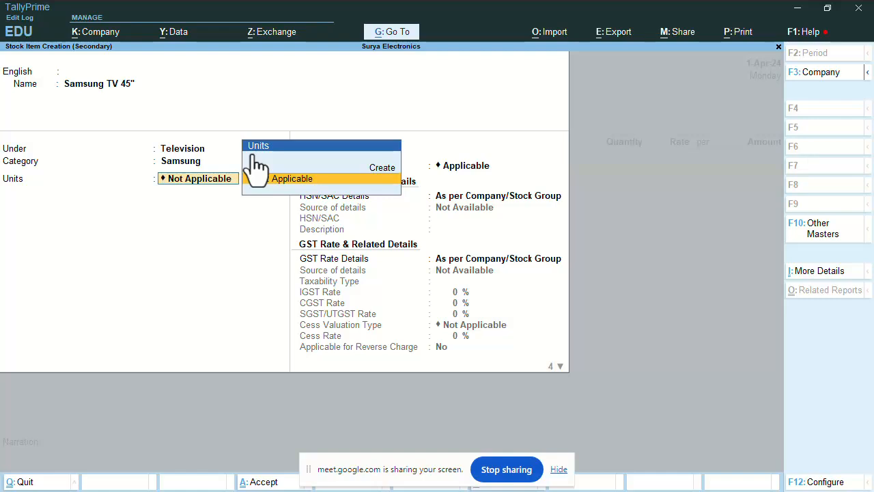
Create a simple unit with symbol Nos and formal name Numbers, filtering the UQC list by 'Numb'
key("Up")
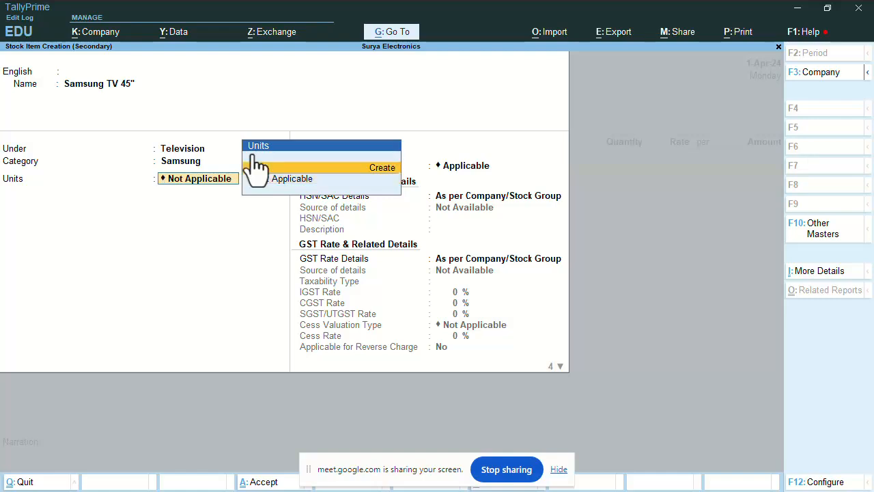
key("Return")
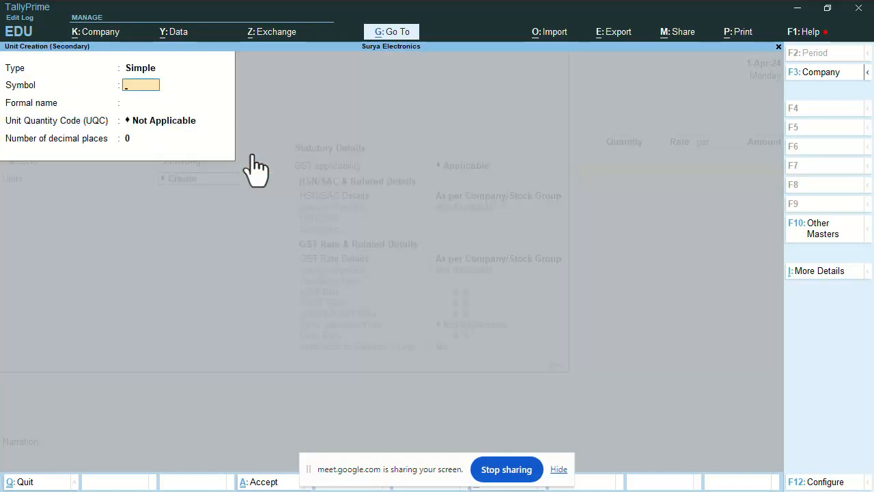
type("Nos")
key("Return")
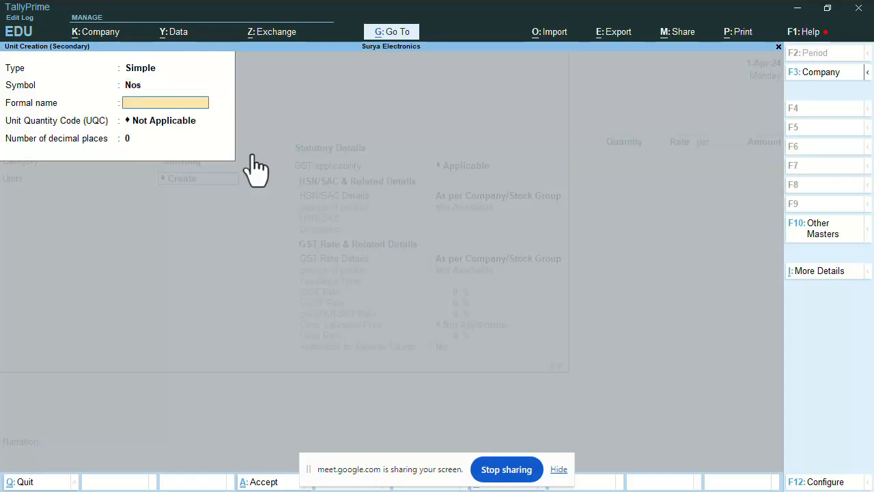
type("Numbers")
key("Return")
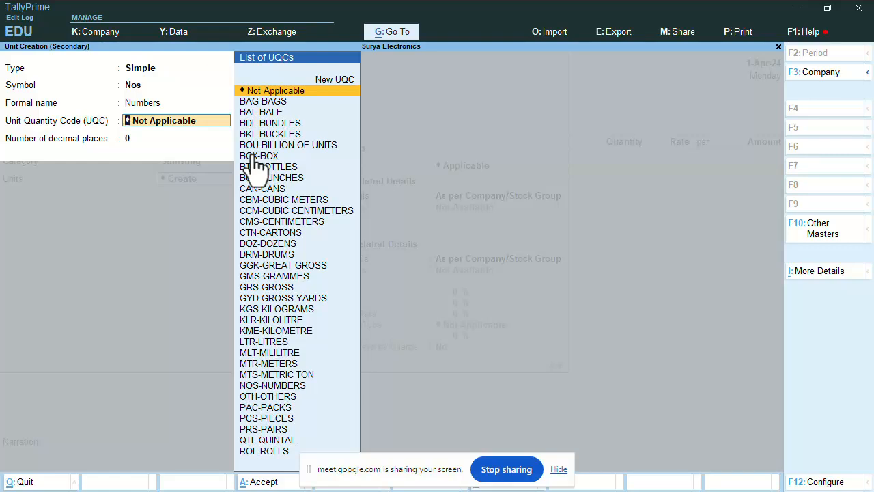
type("Numb")
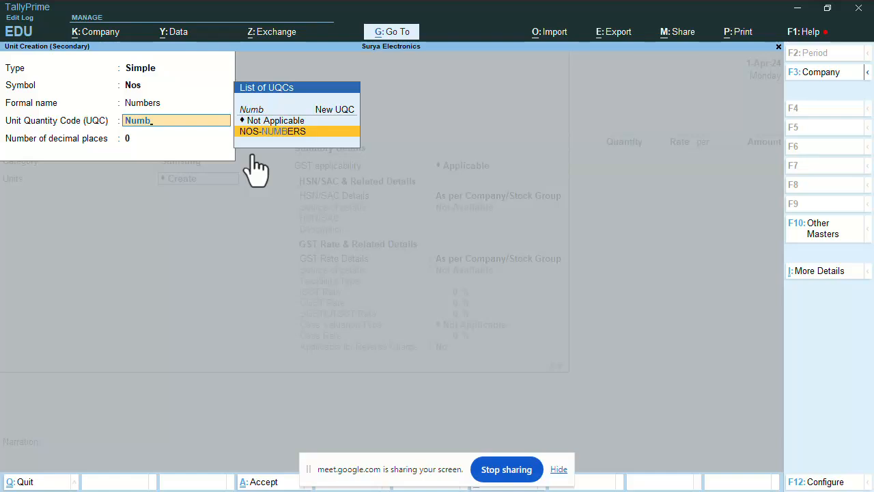
Accept NOS-NUMBERS as the quantity code for the new Nos unit
key("Return")
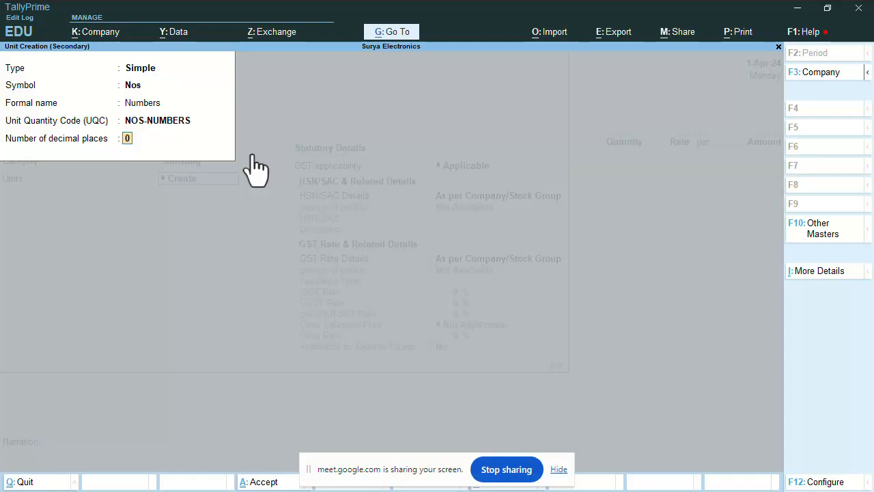
Try decimal-place values 1 and 2 while keeping NOS-NUMBERS as the quantity code
type("1")
key("Up")
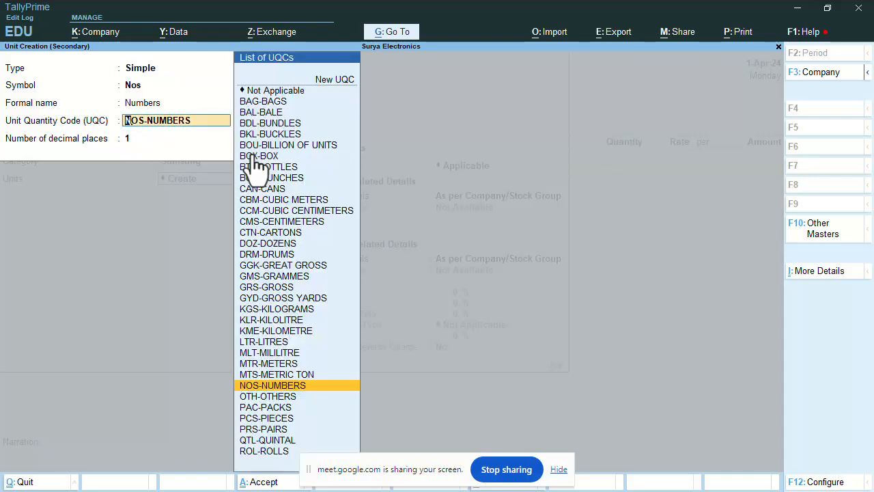
type("2")
key("BackSpace")
type("n")
key("Return")
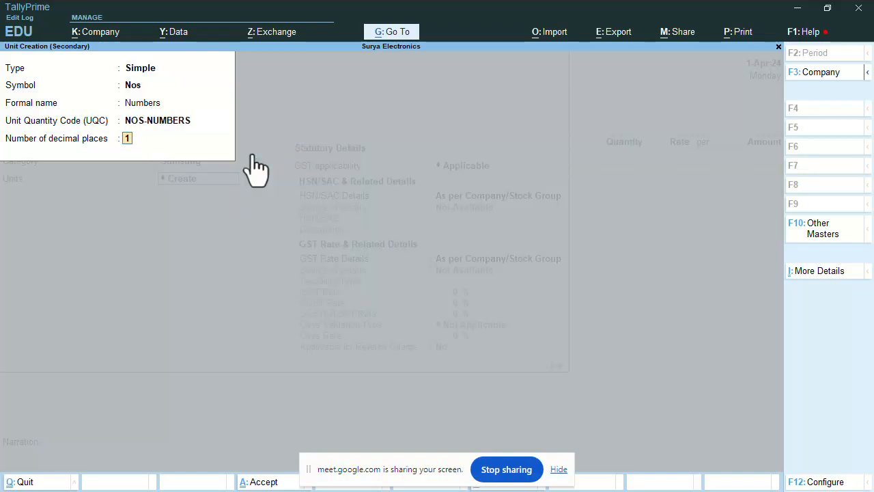
type("2")
key("Up")
key("Return")
Settle the Nos unit at 0 decimal places and bring up the Accept? prompt
type("3")
key("Up")
key("Return")
type("4")
type("0")
key("Return")
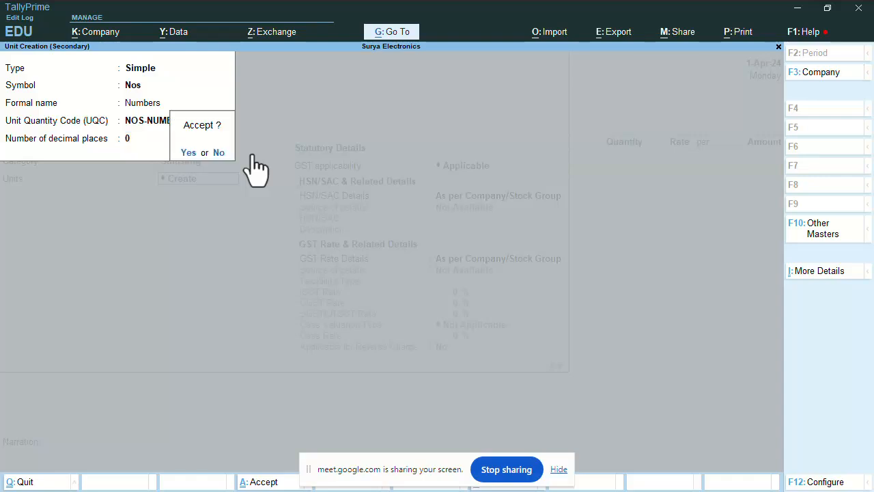
Confirm Yes to save the Nos unit and return to the Samsung TV 45" item
key("Return")
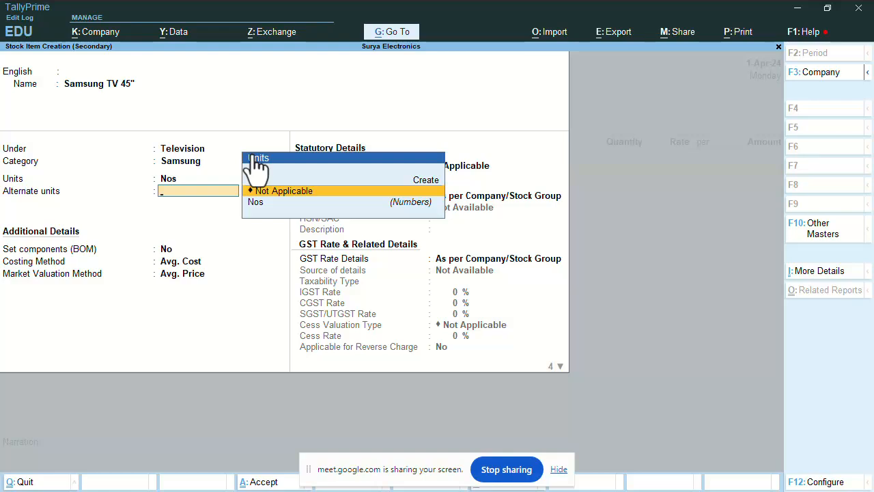
Leave alternate units Not Applicable, keeping Avg. Cost costing and Avg. Price market valuation
key("Return")
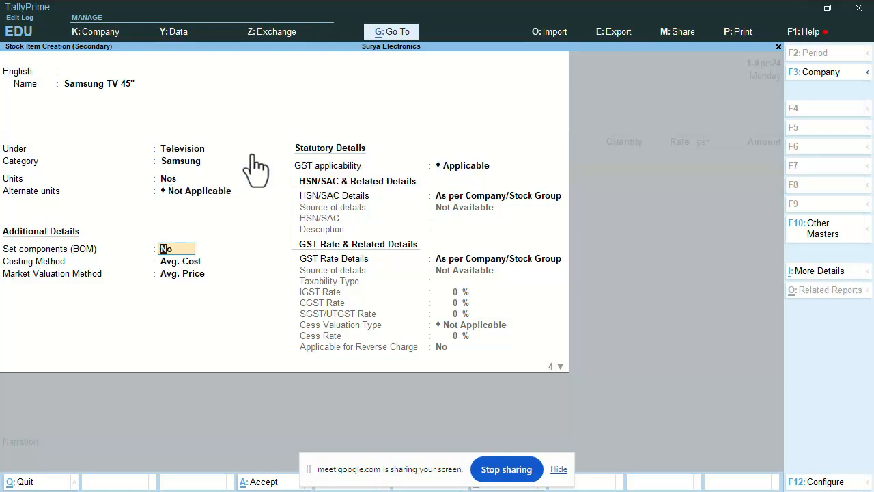
key("Return")
key("Return")
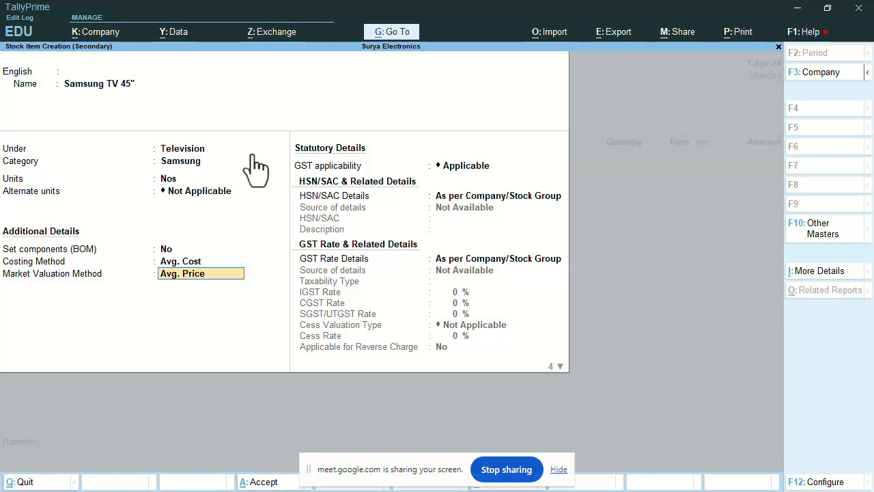
key("Return")
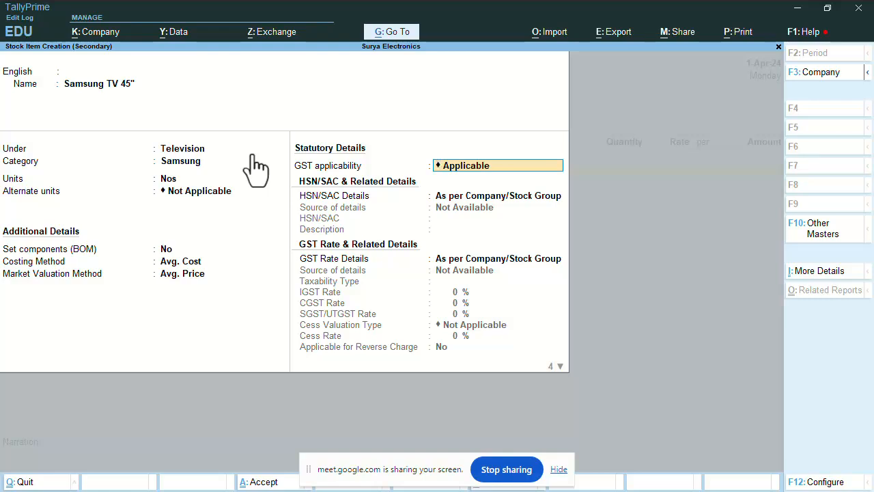
Keep GST applicable, choose Specify Details Here for HSN/SAC details, then switch windows
key("Return")
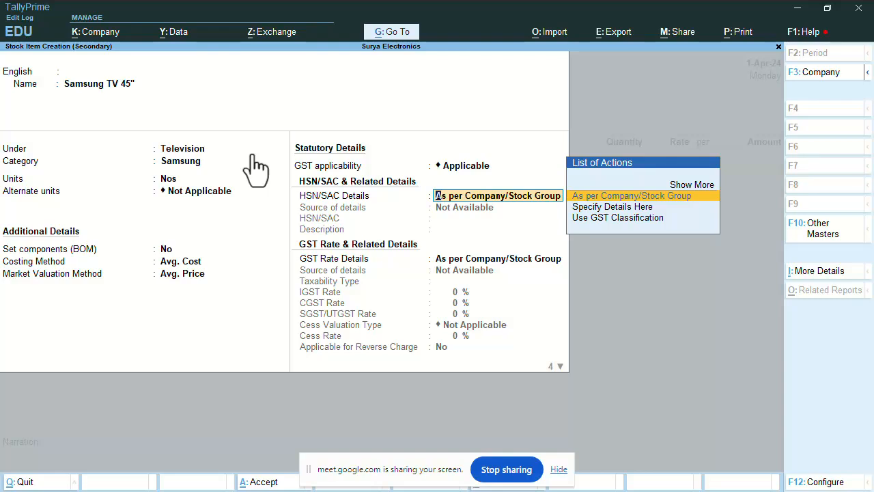
key("Down")
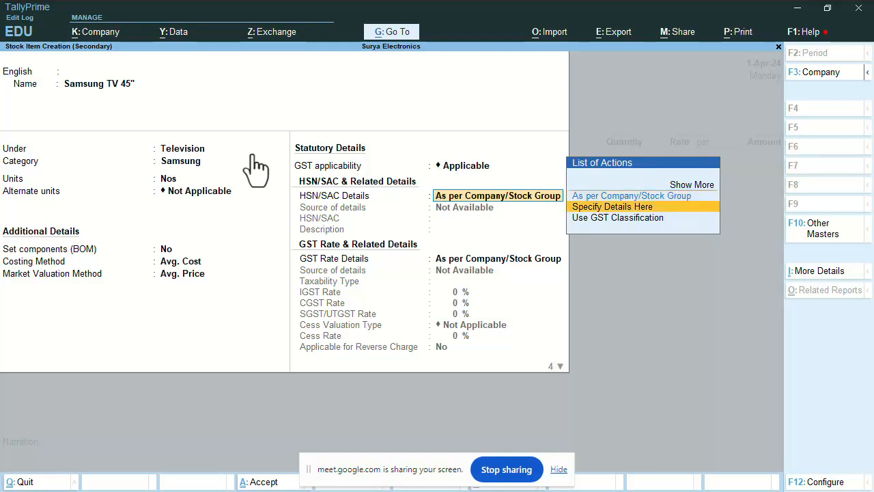
key("Return")
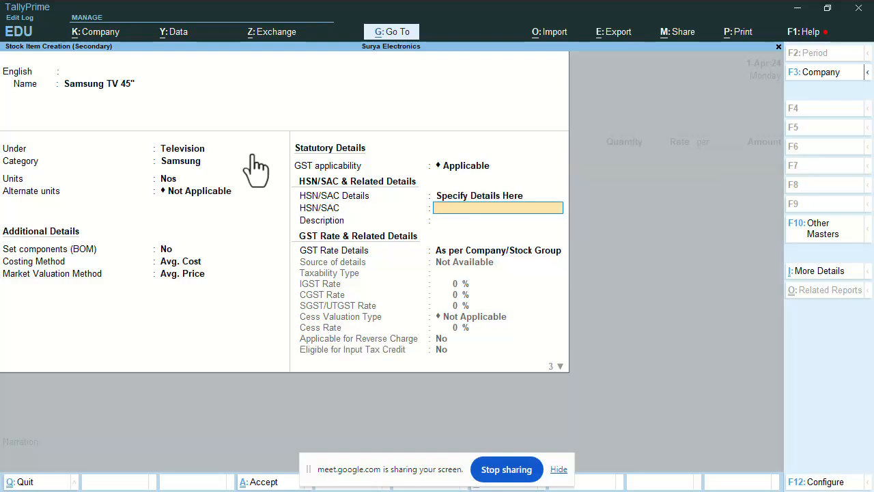
key("BackSpace")
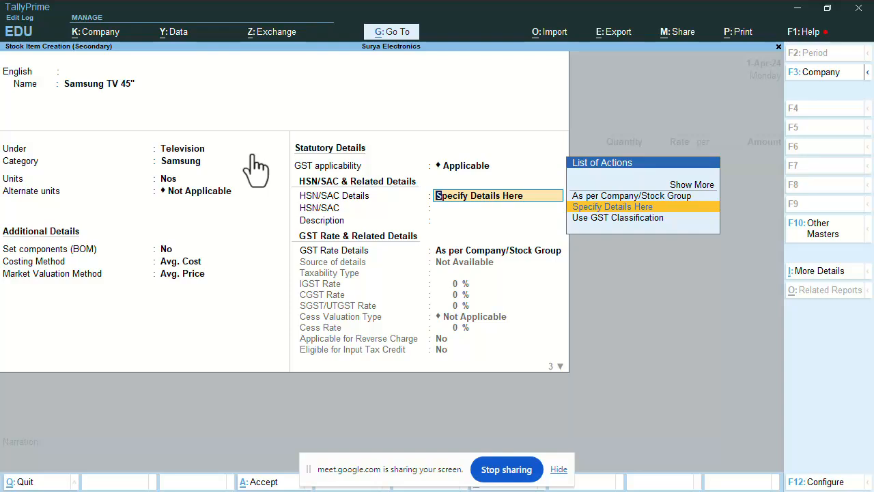
key("Return")
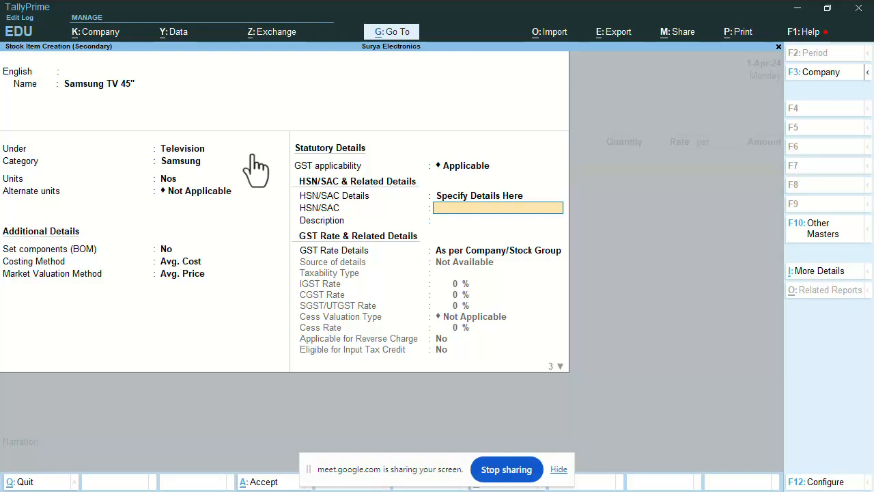
key("alt+Tab")
key("alt+Tab")
key("alt+Tab")
key("alt+Tab")
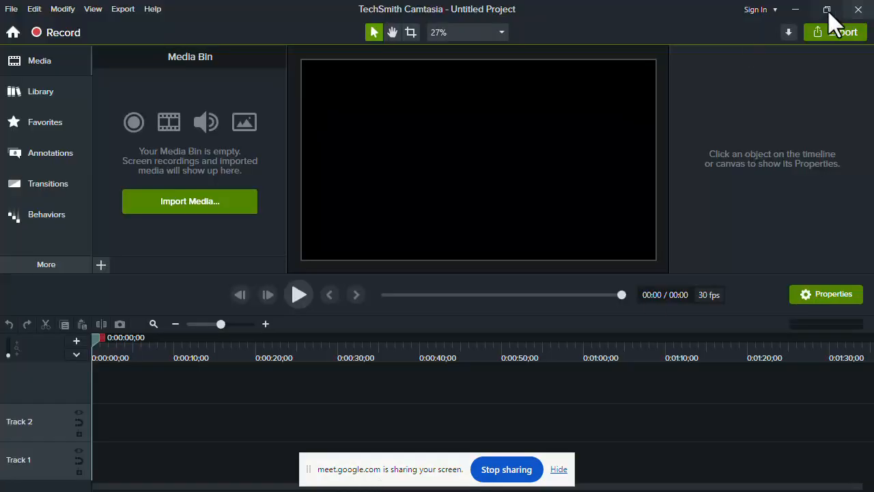
Restore the recorder window, show the desktop, and bring Google Chrome to the front
left_click(827, 9)
left_click(757, 6)
key("alt+Tab")
key("alt+Tab")
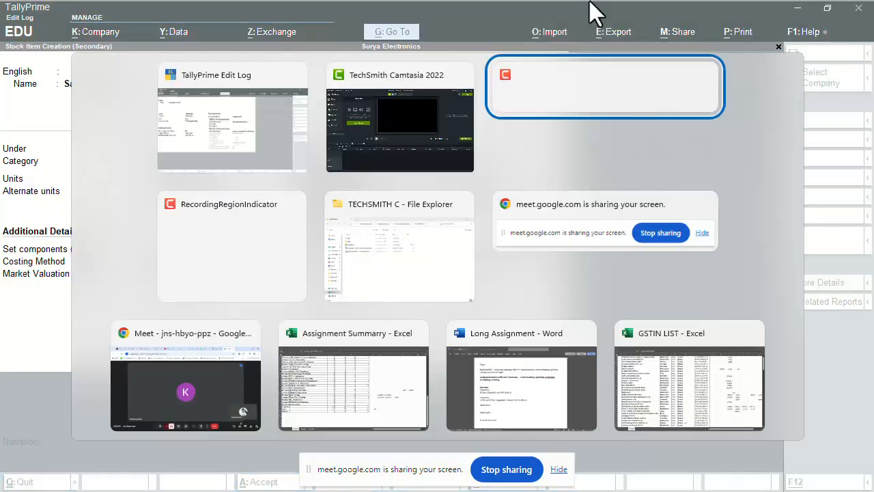
key("alt+Tab")
key("alt+Tab")
key("alt+Tab")
key("alt+Tab")
key("alt+Tab")
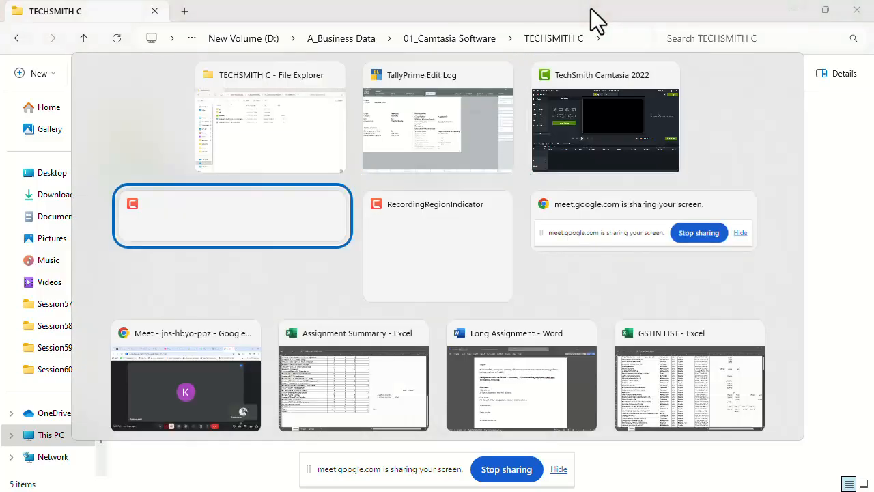
key("alt+Tab")
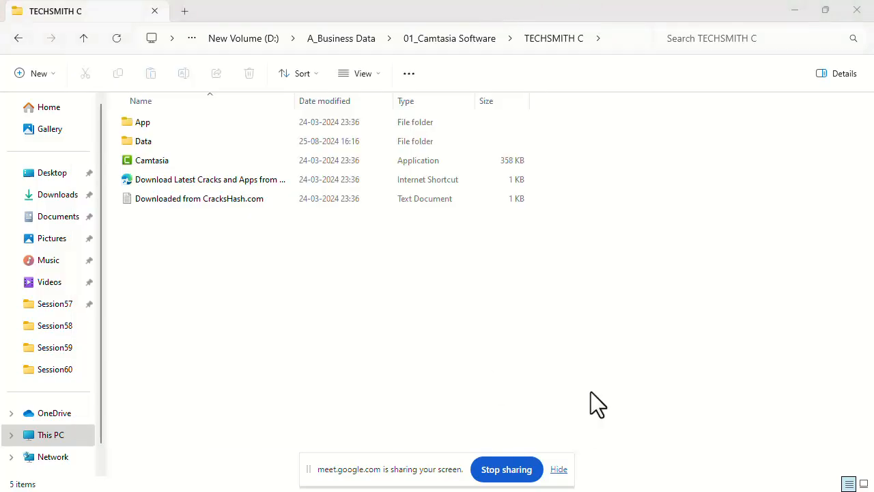
key("super+d")
left_click_drag(351, 459, 362, 408)
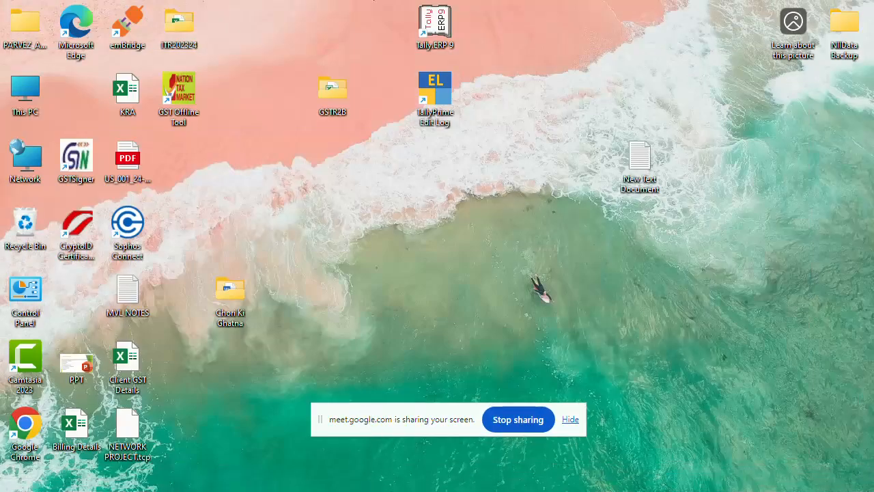
mouse_move(509, 483)
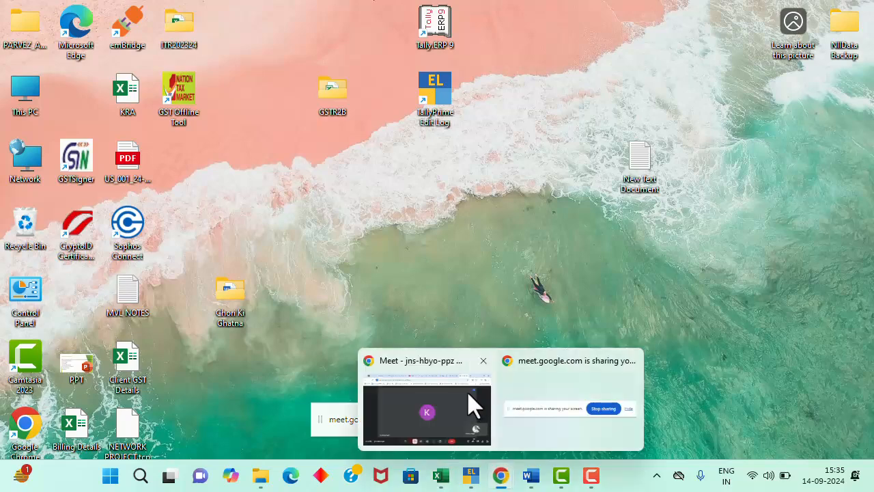
left_click(468, 403)
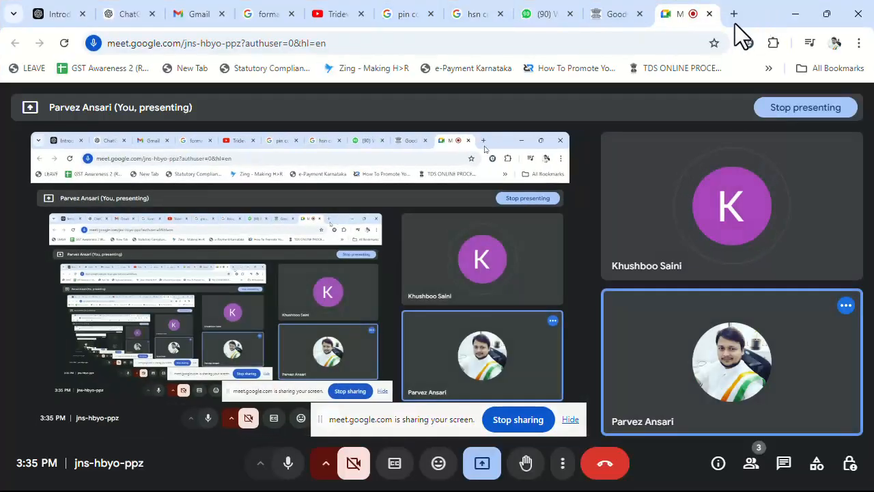
Search Google for the television HSN code, find 8528, and return to TallyPrime
left_click(735, 13)
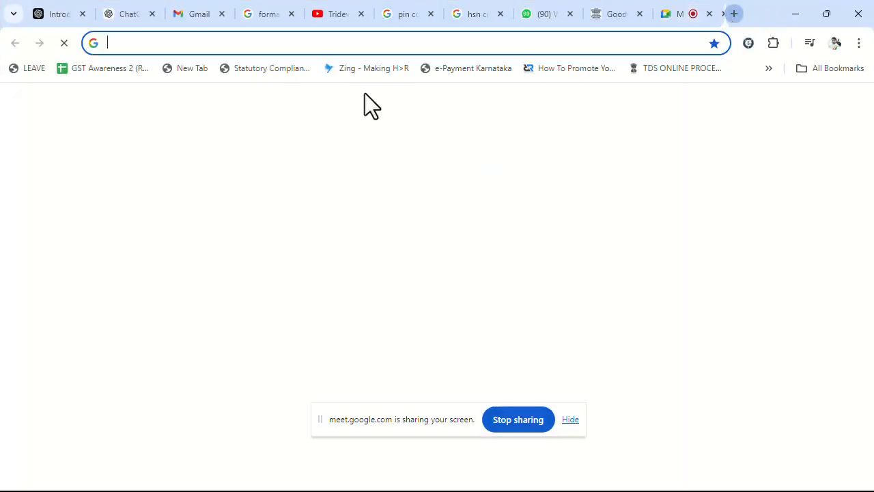
left_click(276, 280)
type("H")
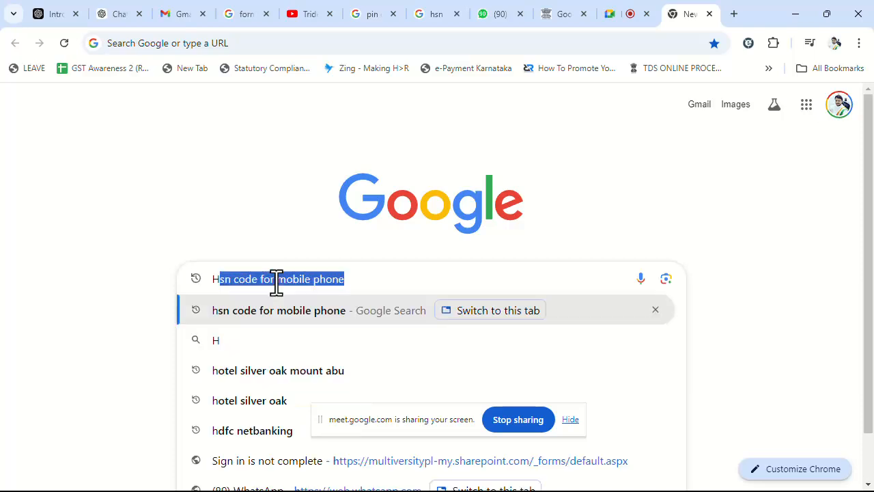
type("SN Code for")
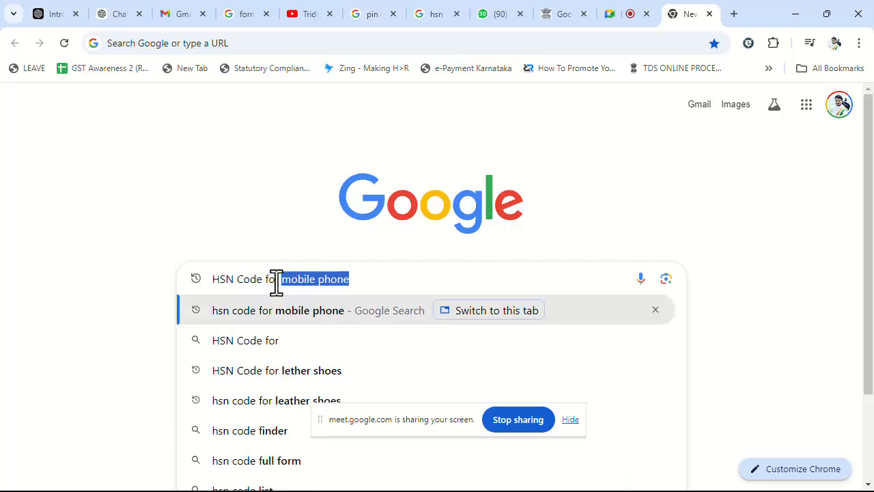
type(" TELEVE")
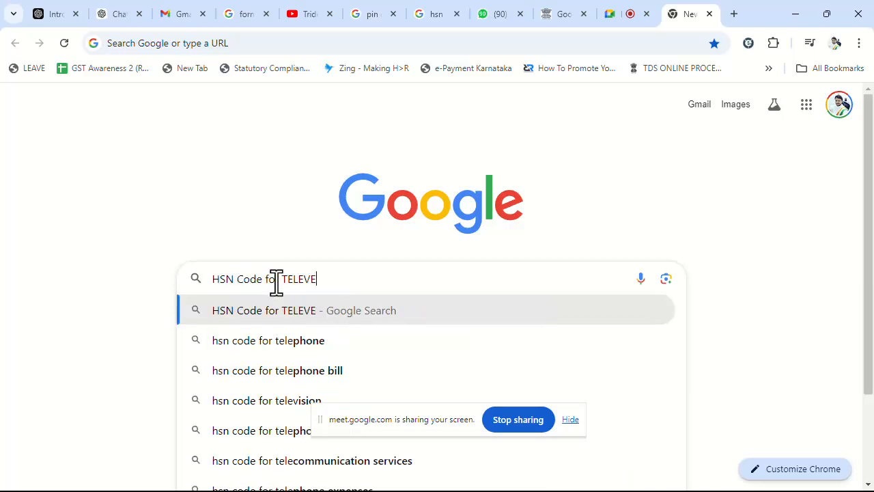
key("Down")
key("Return")
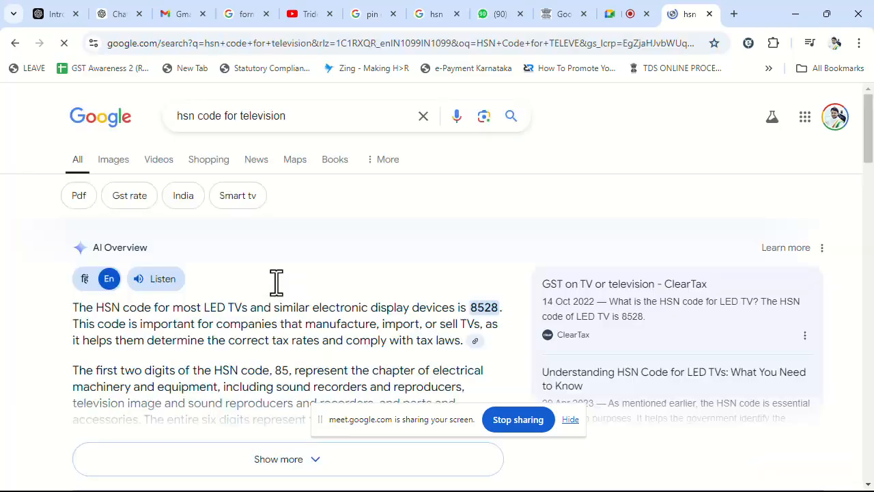
left_click_drag(470, 306, 498, 305)
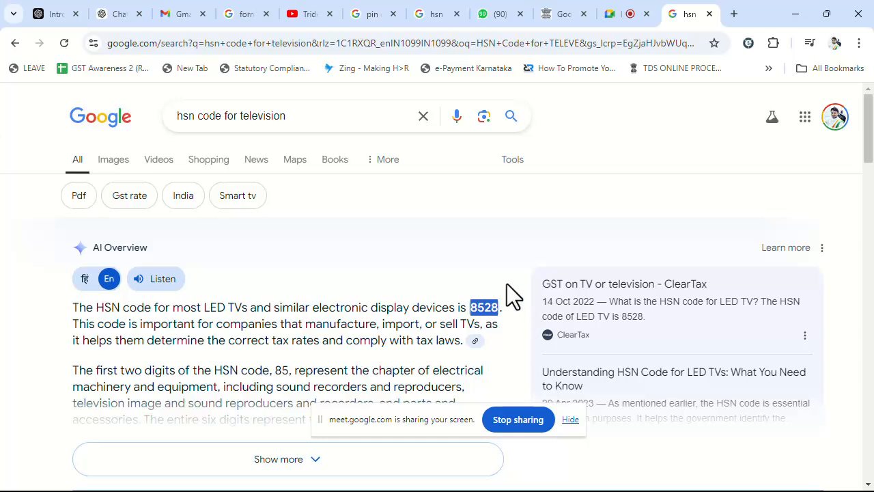
key("alt+Tab")
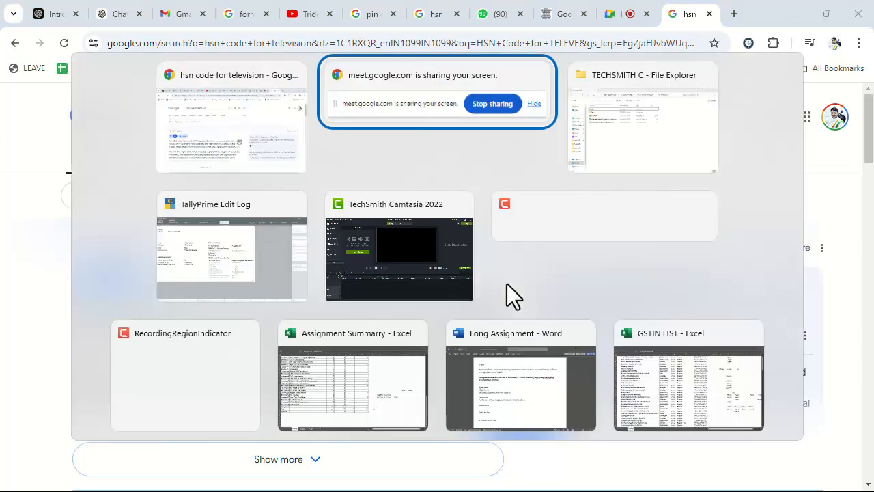
key("alt+Tab")
key("alt+Tab")
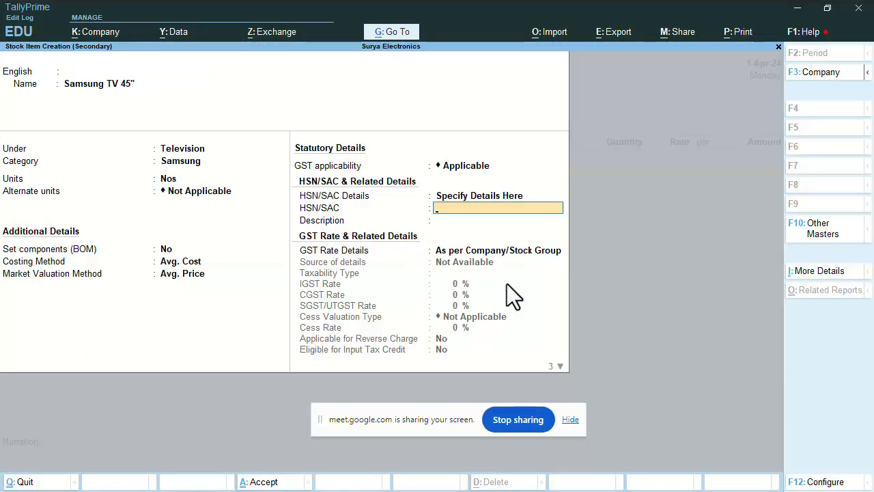
Enter HSN/SAC code 8528 with description 'Goods' for the Samsung TV 45" item
type("8528")
key("Return")
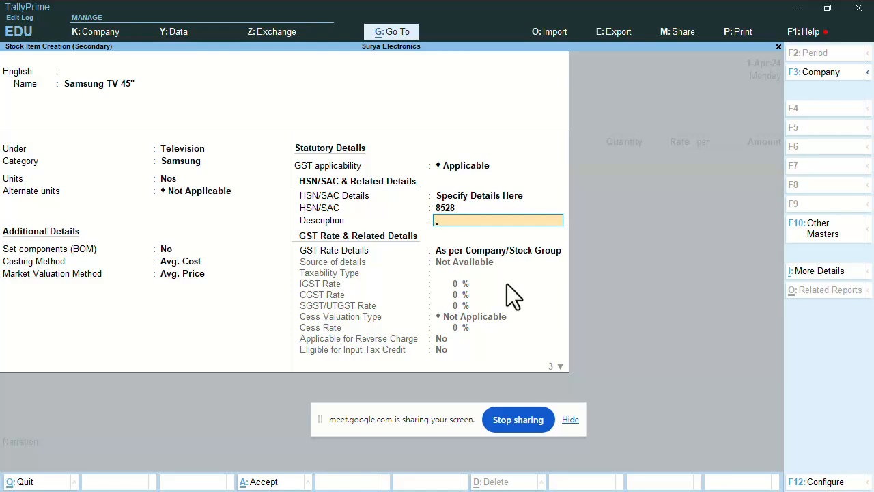
type("Goods")
key("Return")
key("BackSpace")
key("BackSpace")
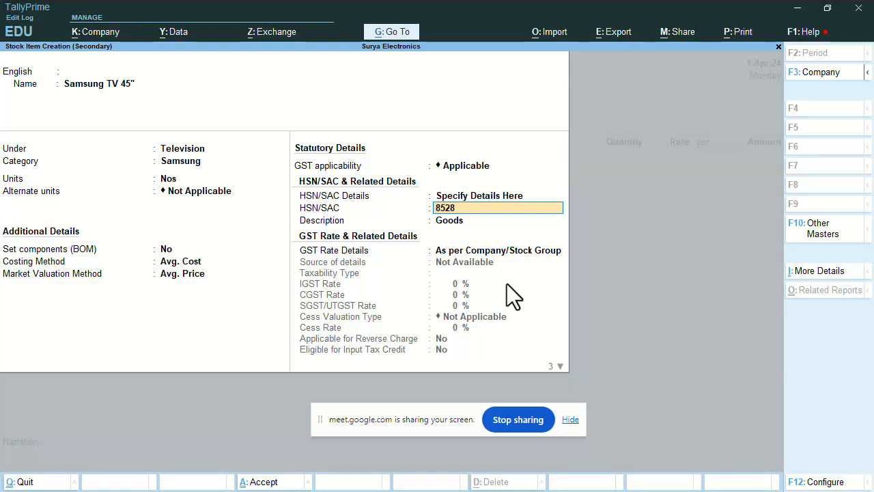
key("Return")
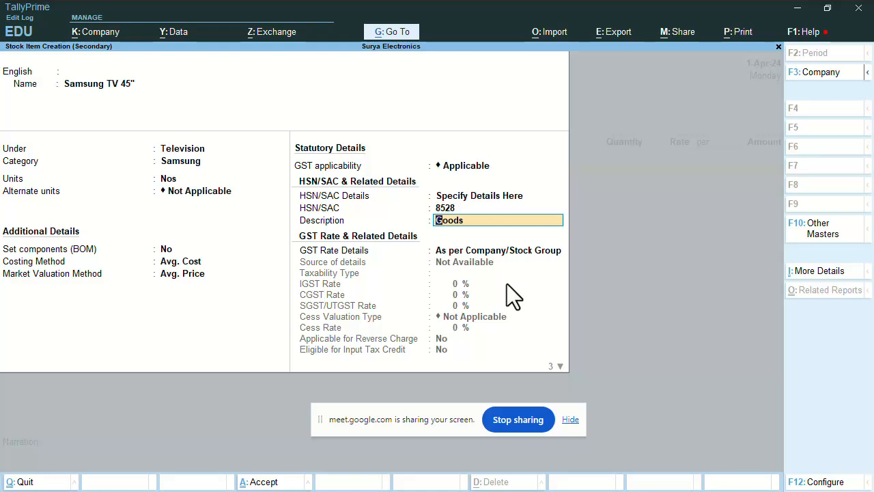
key("Return")
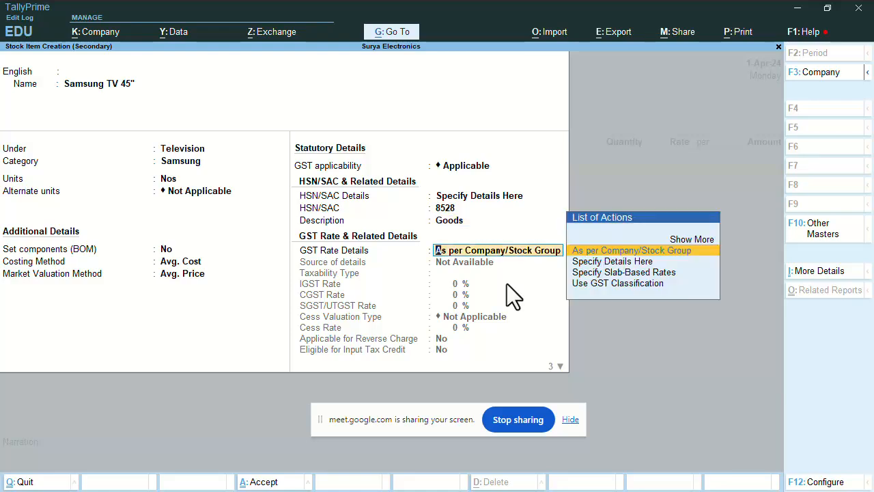
Specify GST rate details on the item itself with taxability type Taxable
key("Down")
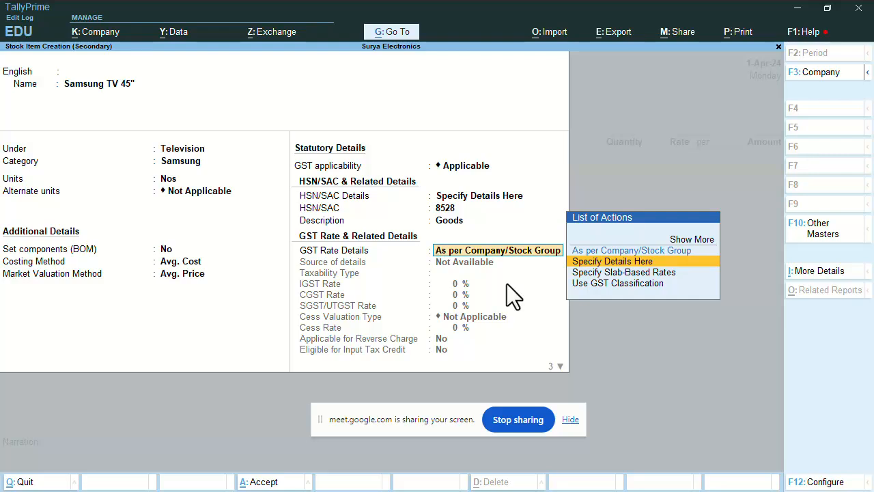
key("Return")
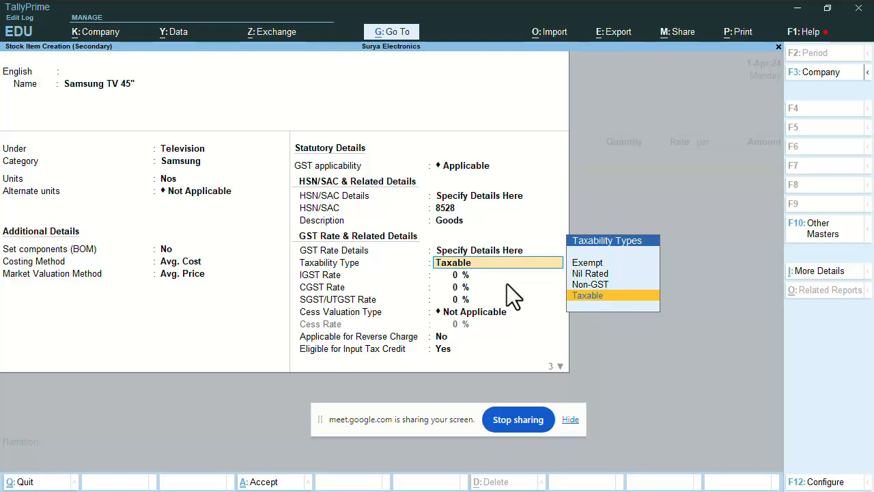
key("Up")
key("Up")
key("Up")
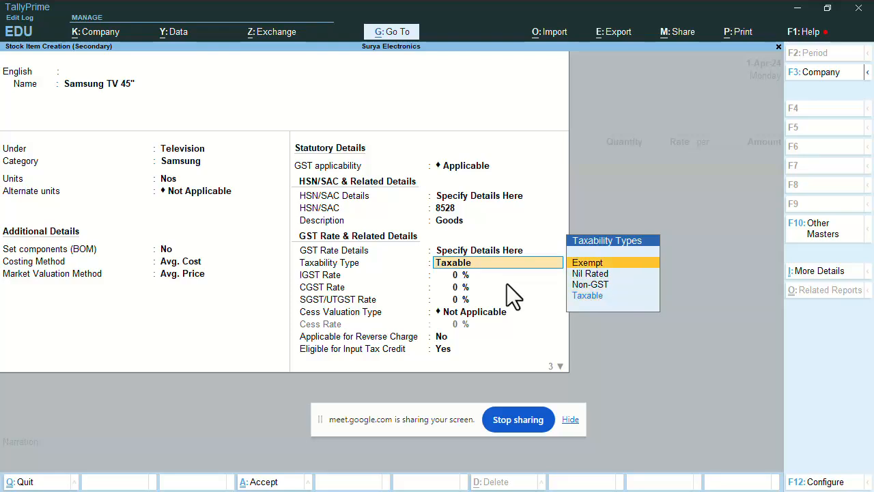
key("Down")
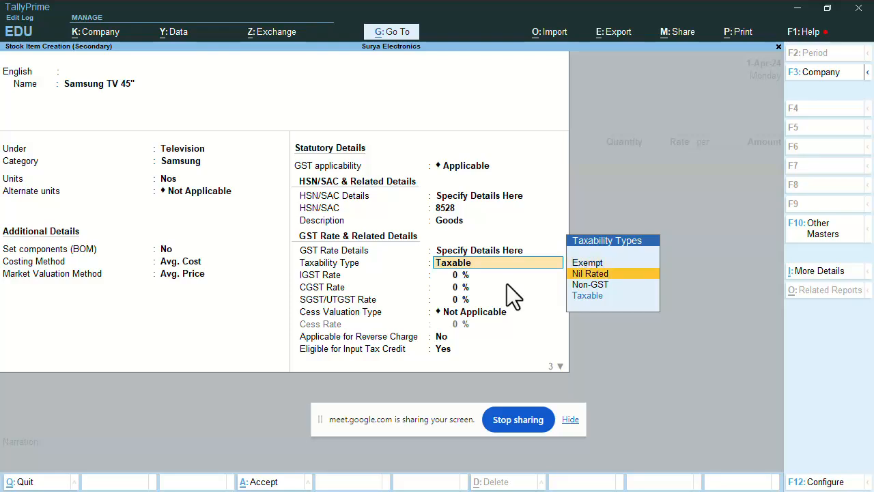
key("Down")
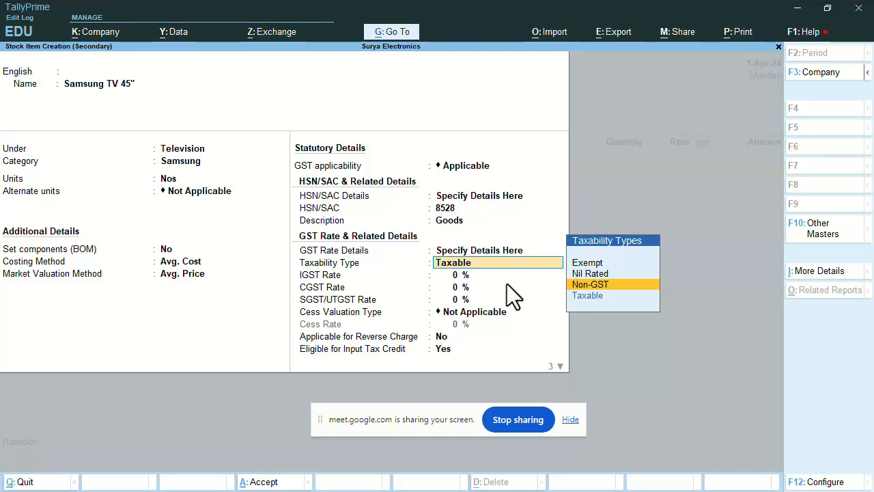
key("Down")
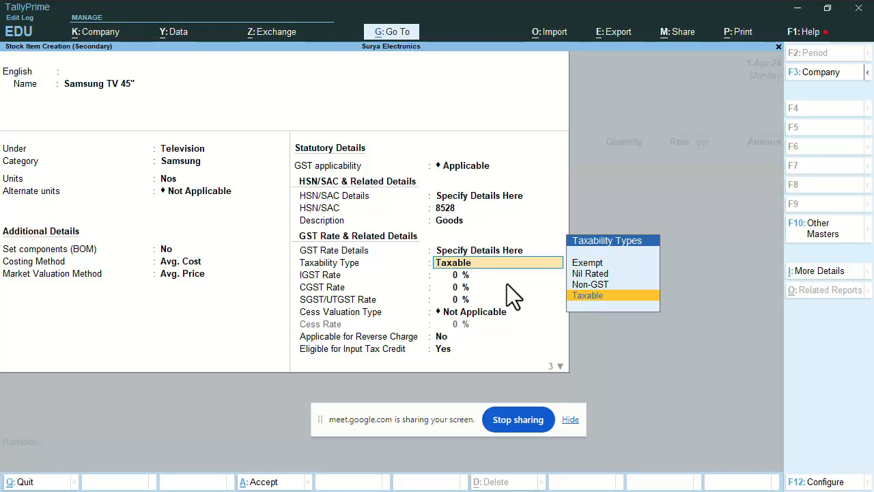
key("Return")
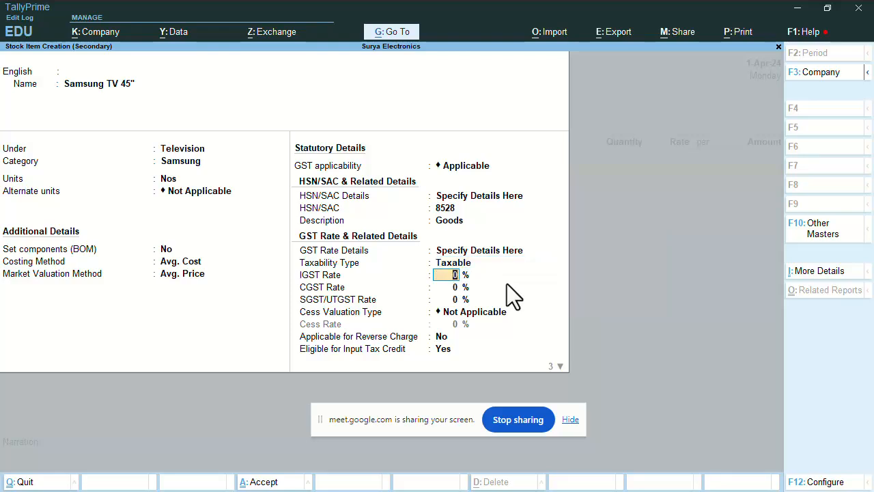
Enter an 18% IGST rate, accepting the auto-filled 9% CGST and SGST/UTGST rates
type("18")
key("Return")
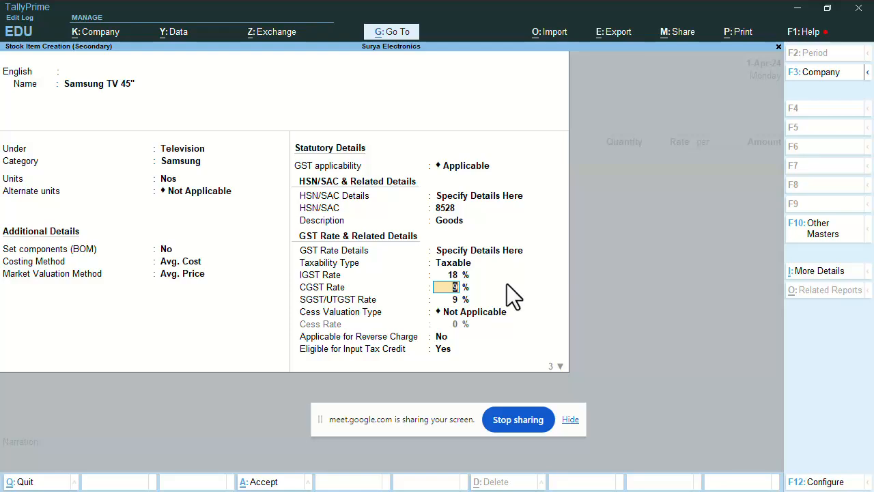
key("Return")
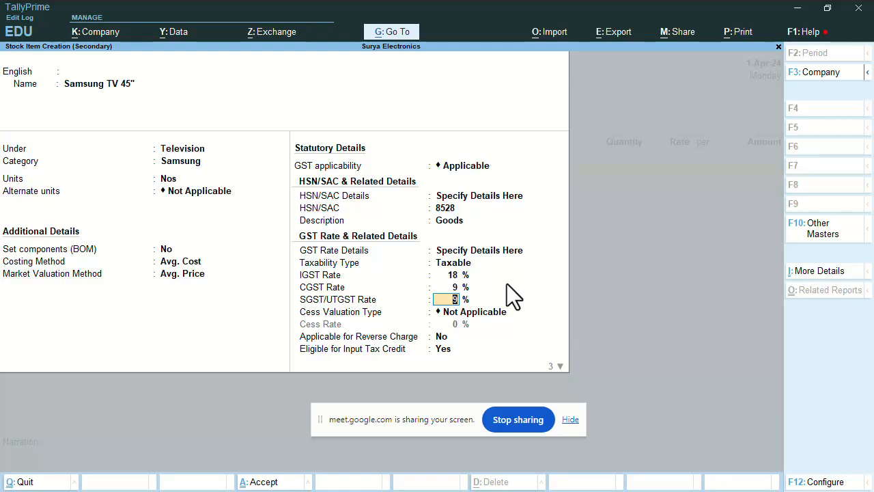
Keep cess Not Applicable, reverse charge No, input credit on, Goods supply; save Samsung TV 45"
key("Return")
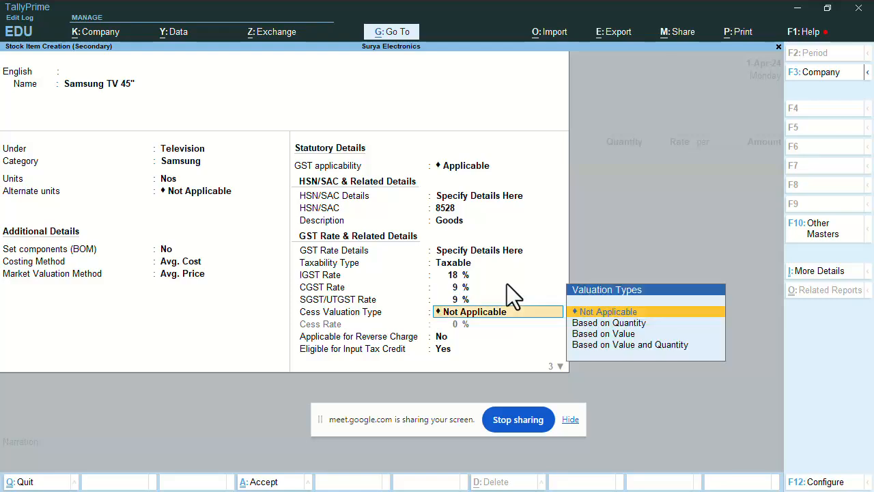
key("Return")
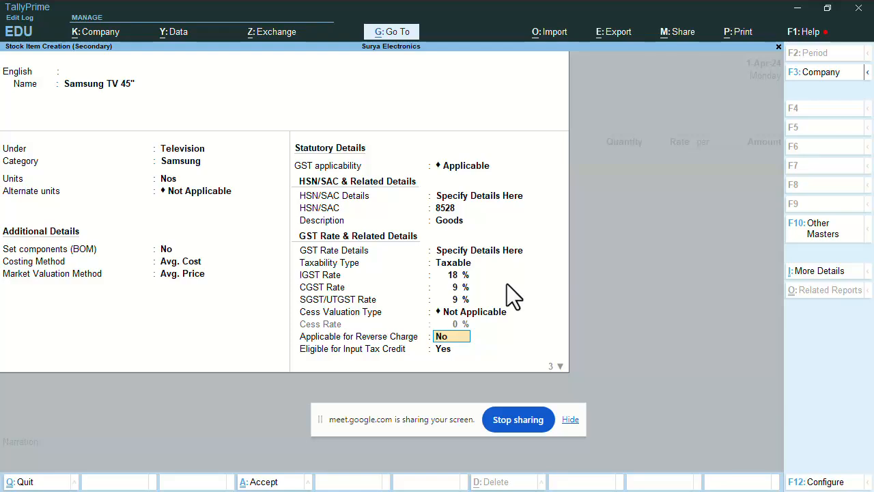
key("Return")
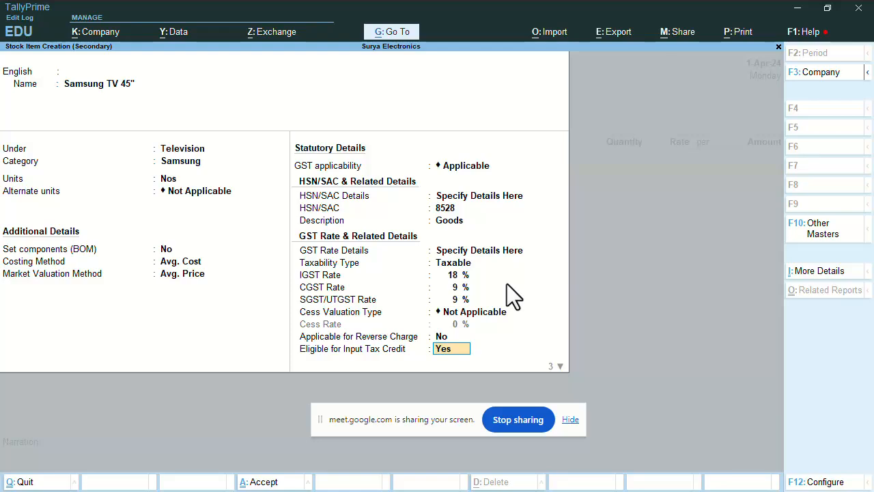
key("Return")
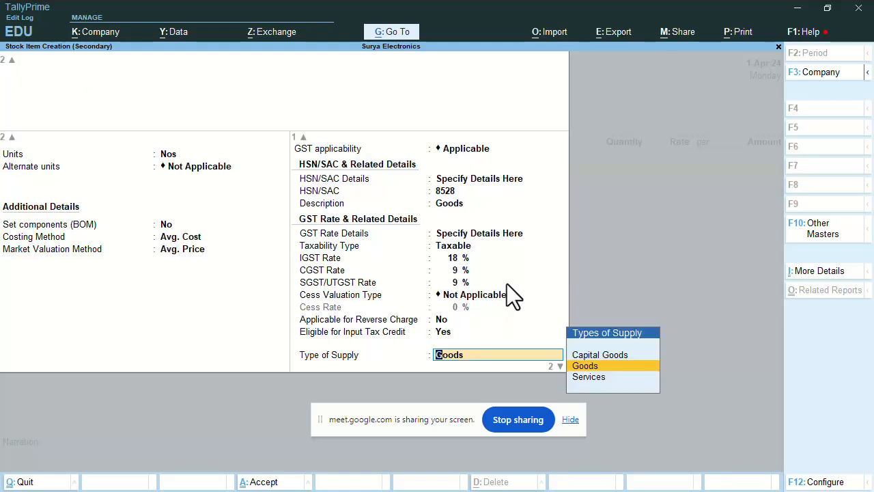
key("Return")
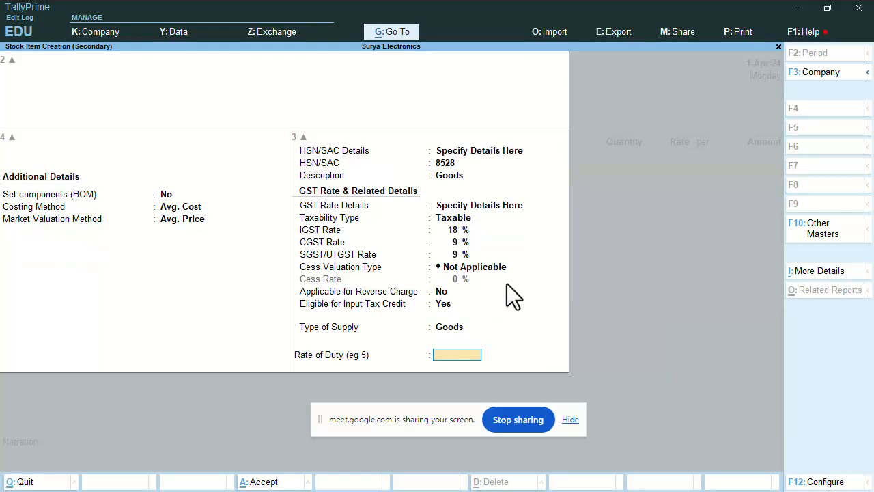
key("Return")
key("Return")
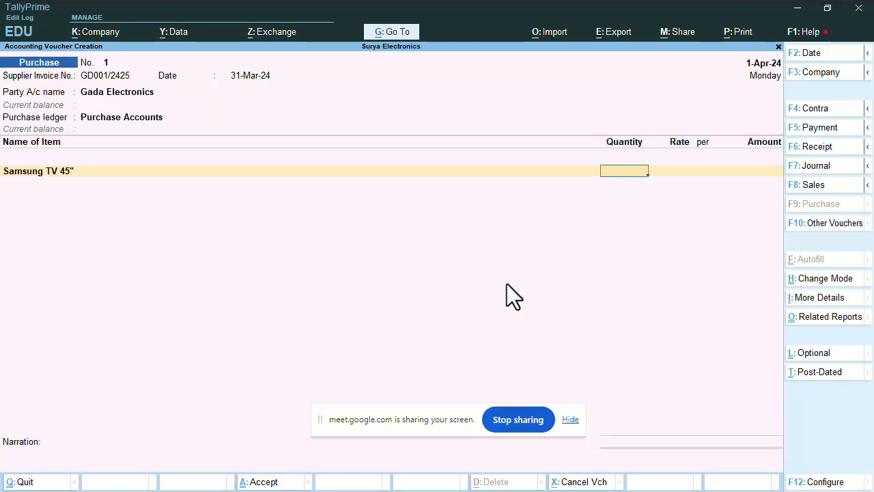
Enter 25 Nos of Samsung TV 45" at a rate of 25,000 each
type("25")
key("Return")
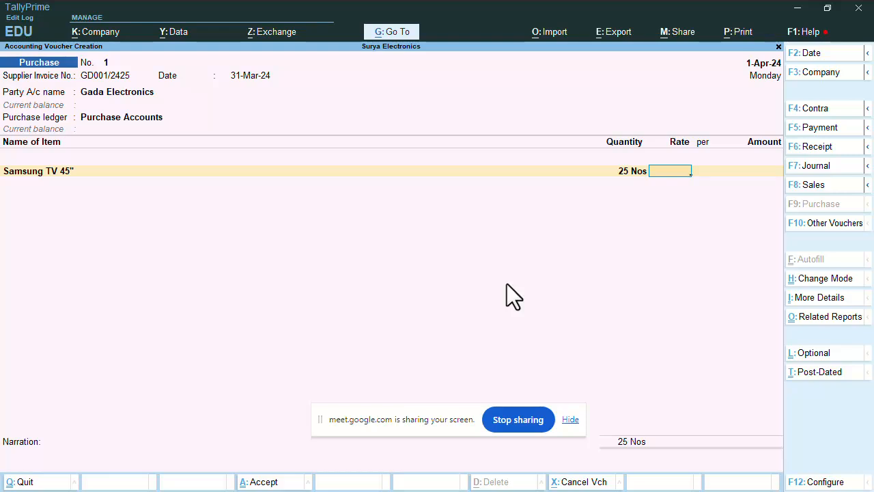
type("25000")
key("Return")
key("Return")
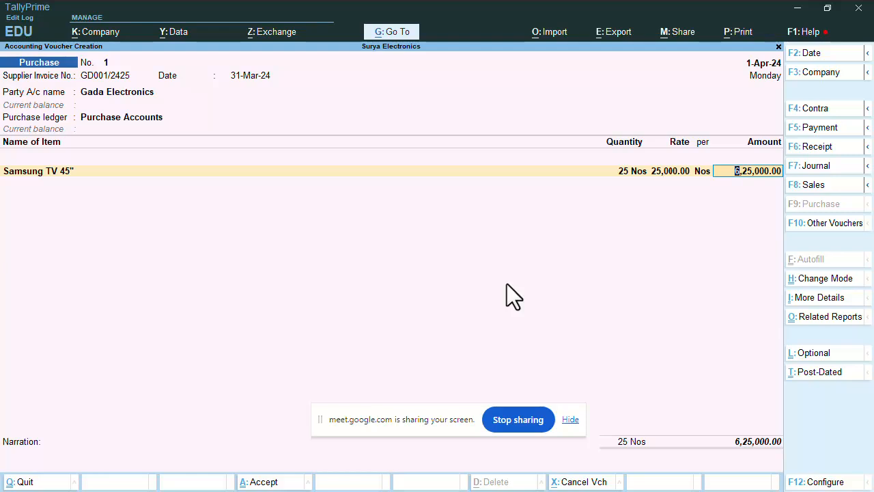
Accept the line's GST rate and HSN/SAC details as per masters/company
key("Return")
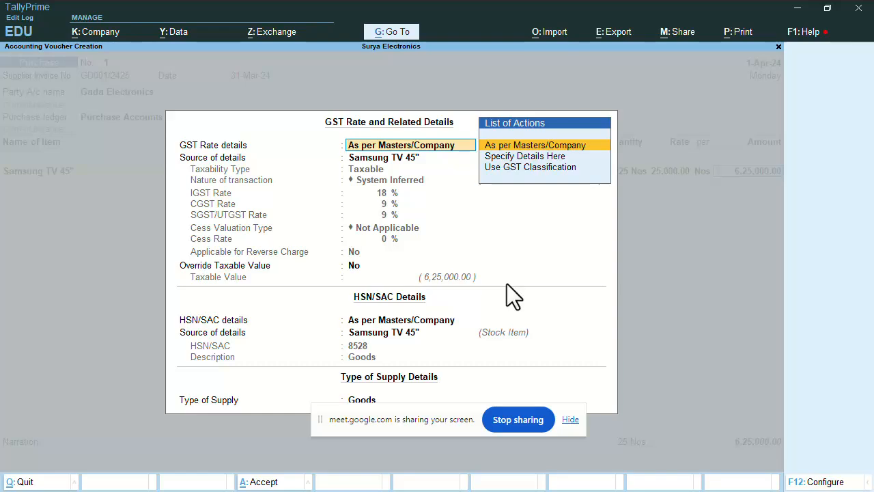
key("Return")
key("Return")
key("Return")
key("Return")
key("Return")
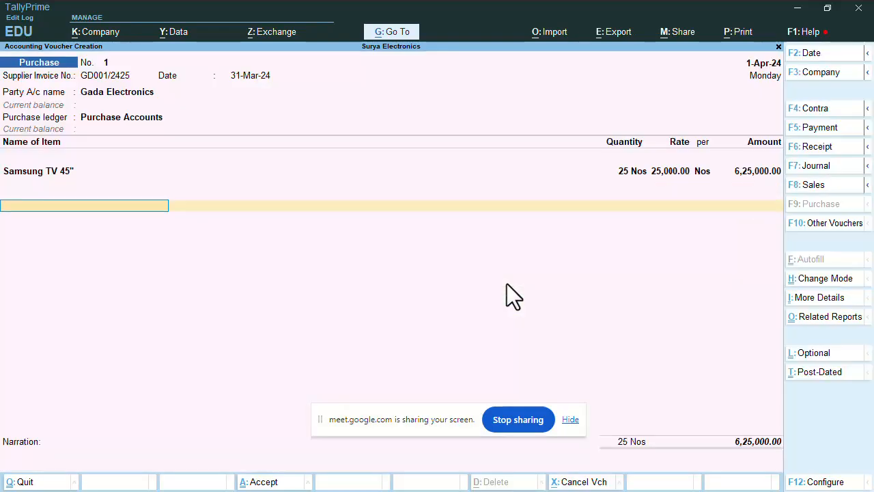
key("BackSpace")
key("Return")
key("Return")
key("Return")
key("Return")
key("Return")
key("Return")
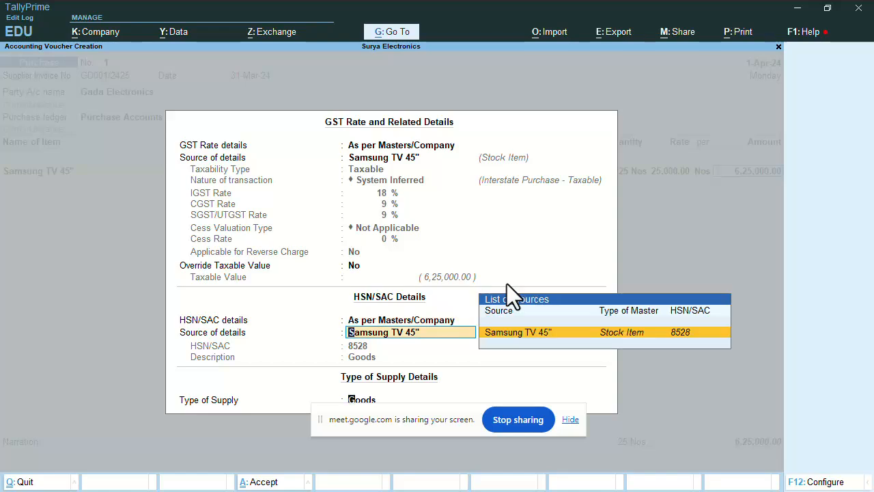
key("Return")
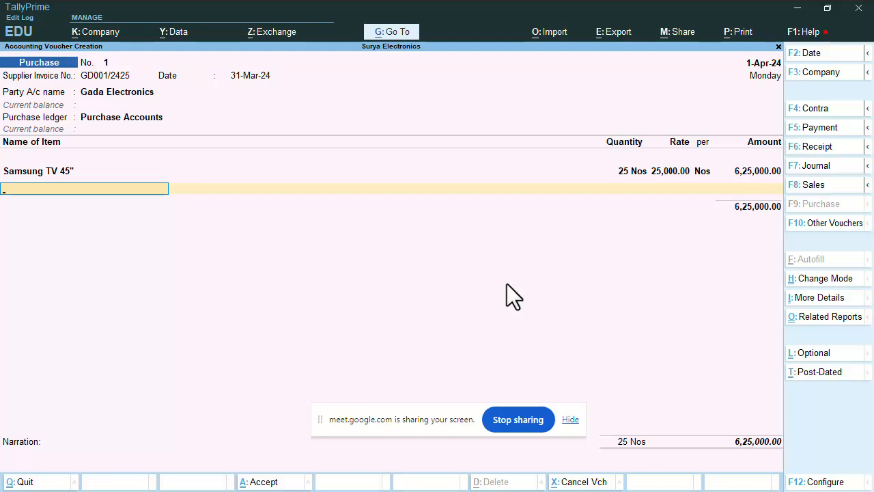
On the next line, create stock item 'Samsung Mobile S23' and begin a new stock group for it
key("space")
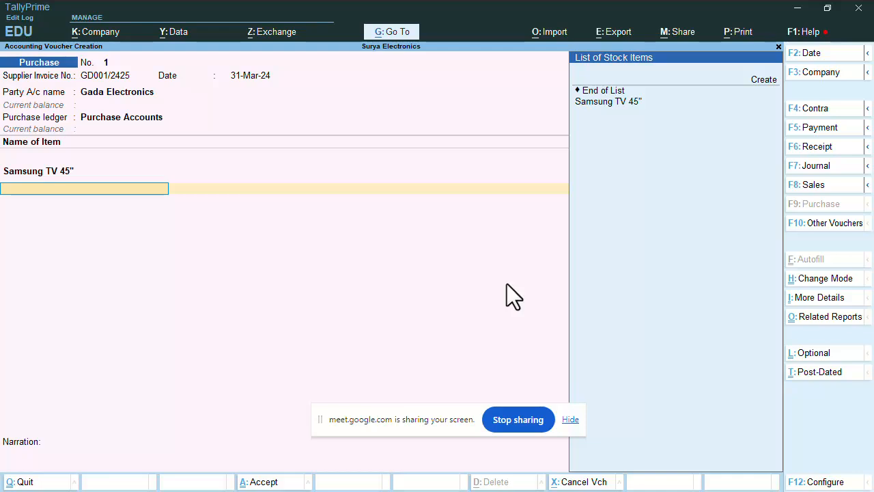
key("Down")
key("Down")
key("Down")
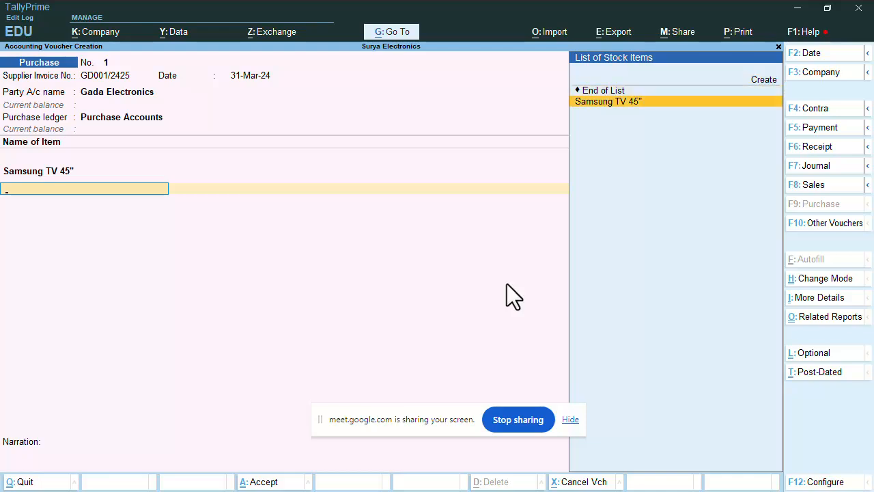
key("Up")
key("Up")
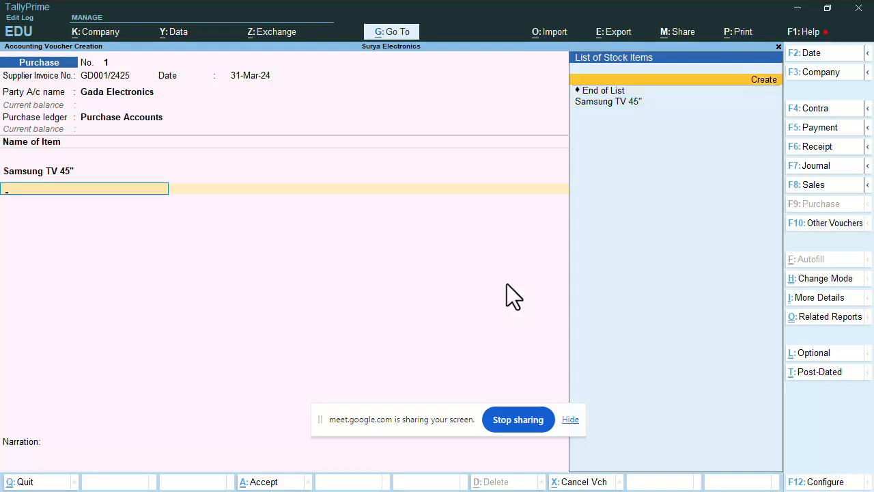
key("Return")
type("Sa")
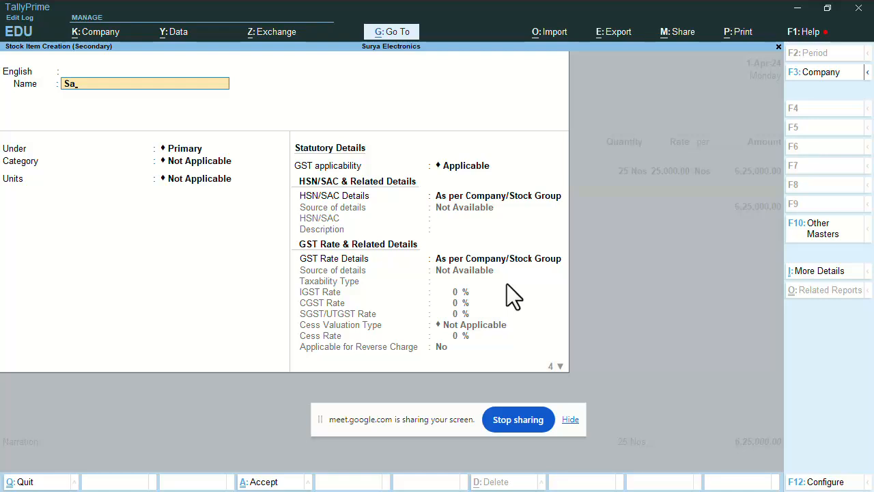
type("msung Mobile S23")
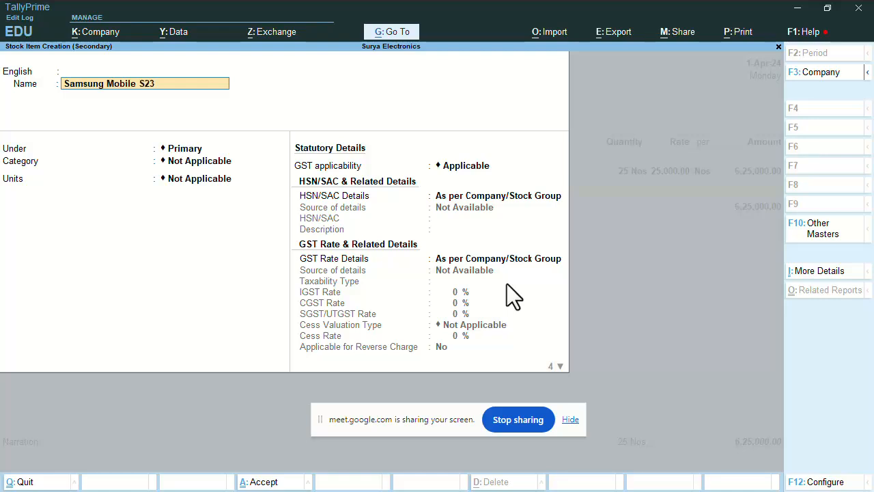
key("Return")
key("Return")
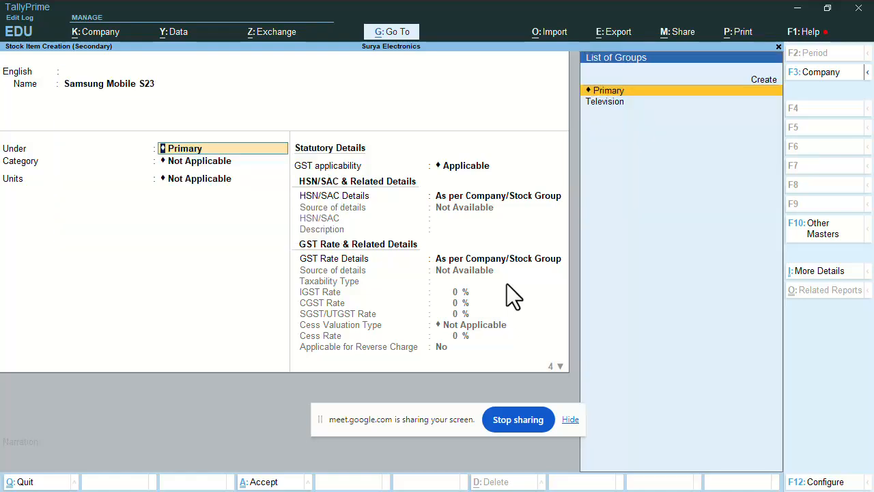
key("Up")
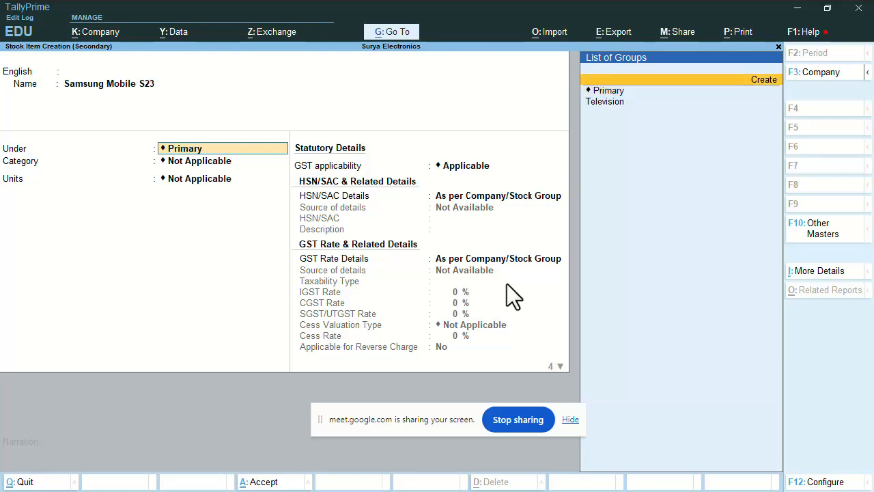
key("Return")
Name the new stock group 'Smartphone', save it, then briefly reopen it and escape back
type("Sma")
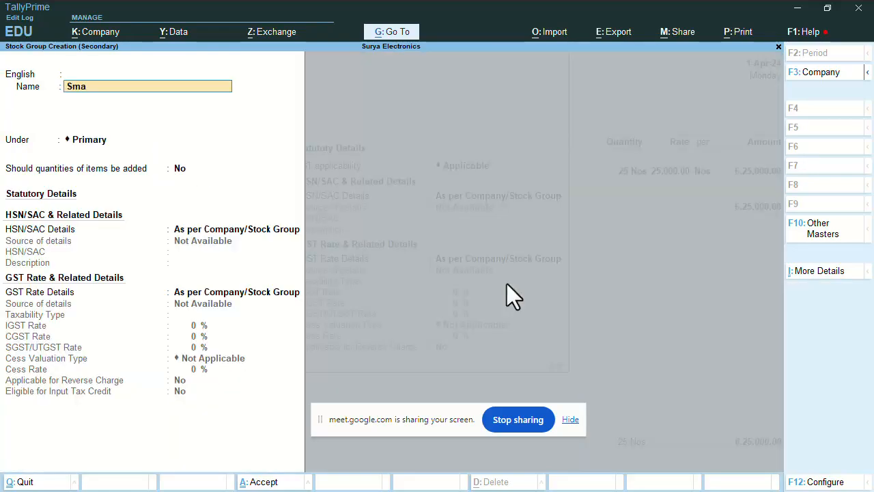
type("rtphone")
key("Return")
key("ctrl+a")
key("Up")
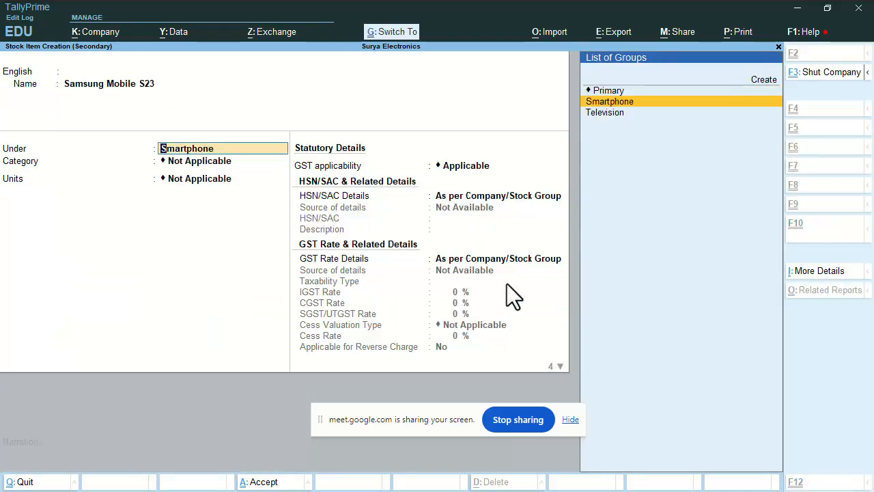
key("ctrl+Return")
key("Escape")
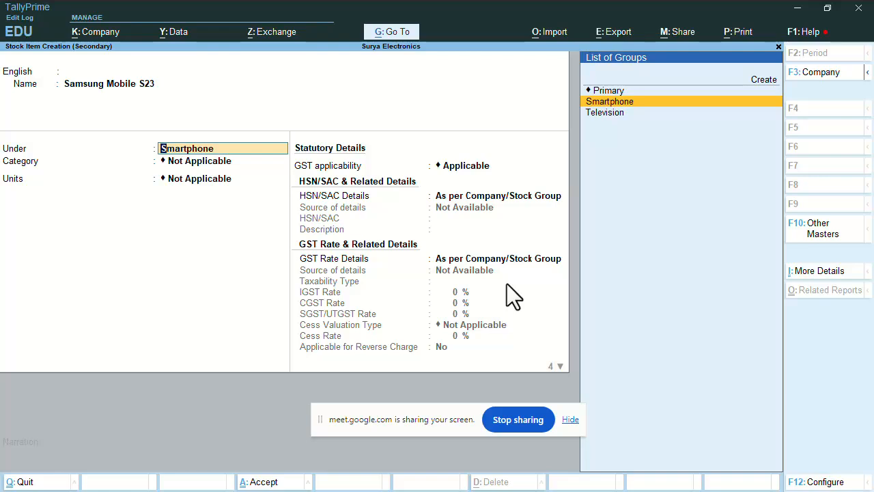
Set the Smartphone group's 'Should quantities of items be added' to Yes and save
key("ctrl+Return")
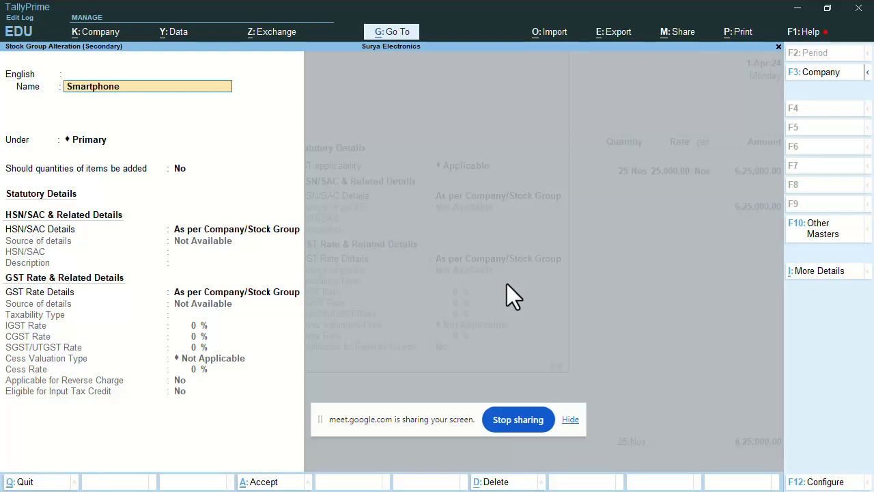
key("Return")
key("Return")
key("Return")
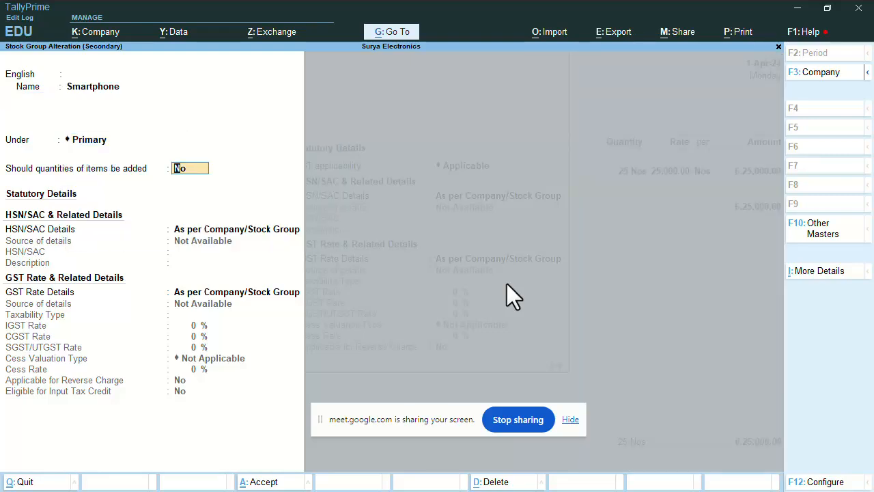
type("Yes")
key("Return")
key("Return")
key("Return")
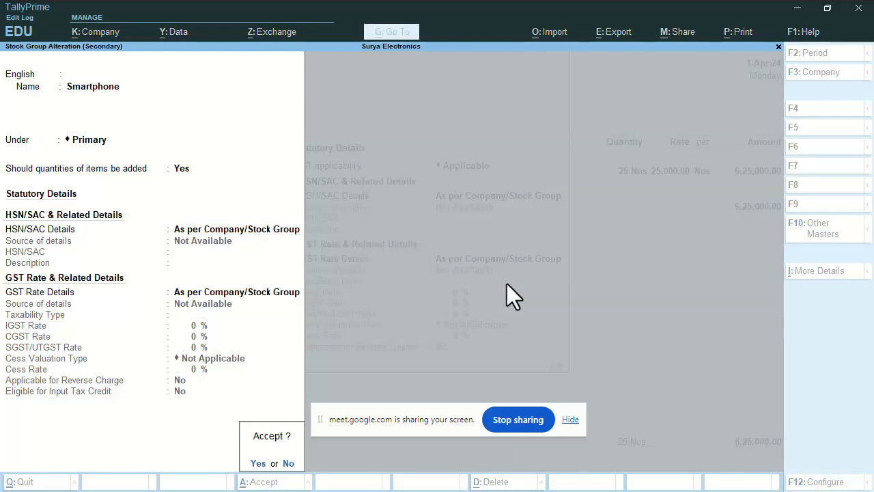
key("Escape")
key("Up")
key("Up")
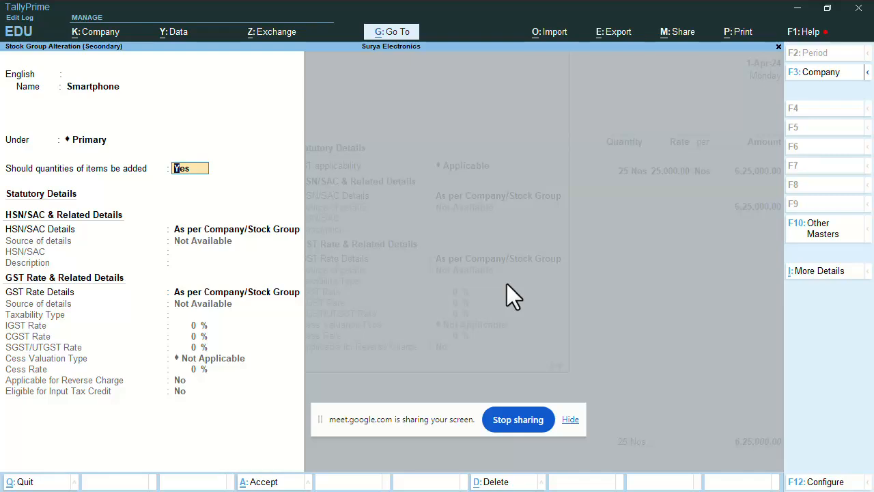
key("ctrl+a")
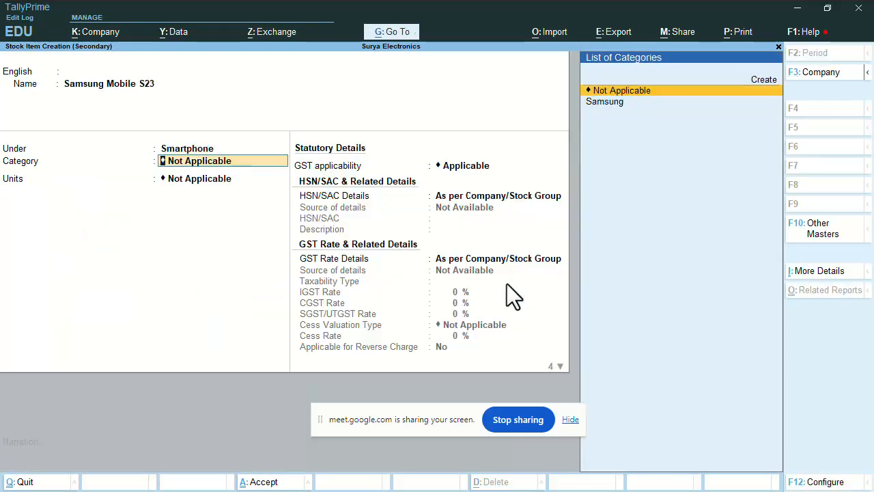
Set the item's category to Samsung and unit to Nos, with no alternate units
key("Down")
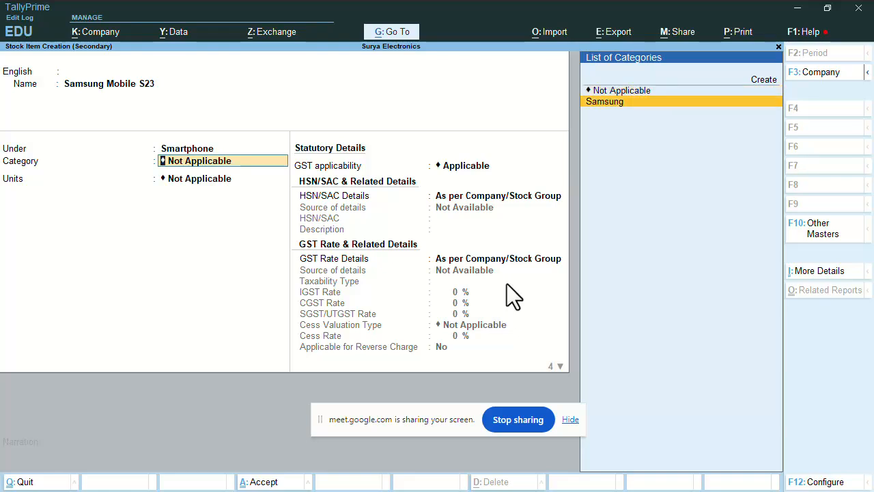
key("Return")
key("Down")
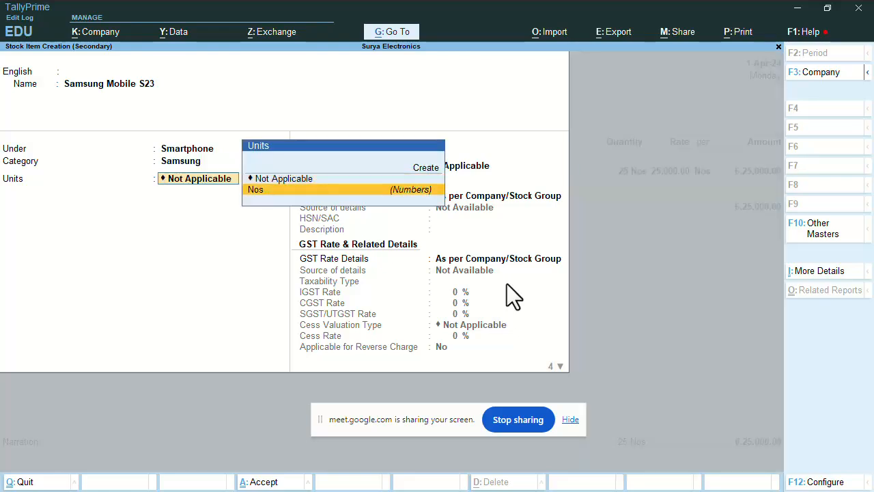
key("Return")
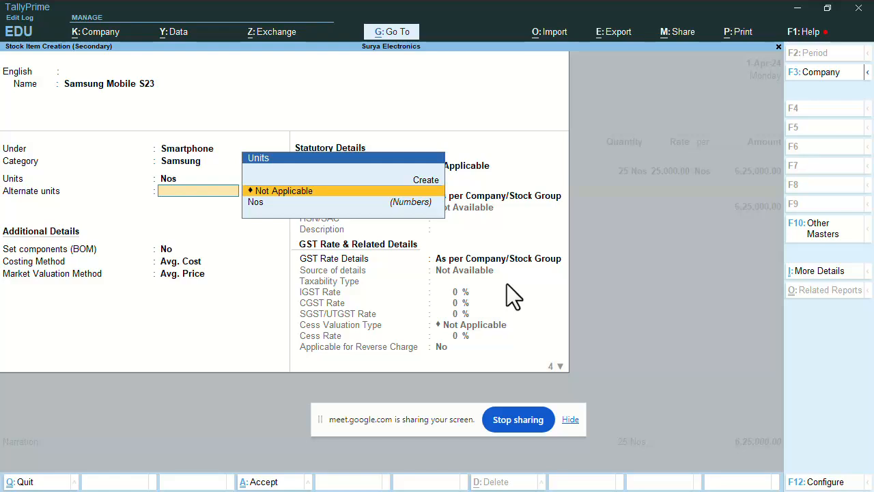
key("Return")
key("Return")
key("Return")
key("Return")
Specify HSN/SAC code 8547 with description 'Goods' on the item
key("Return")
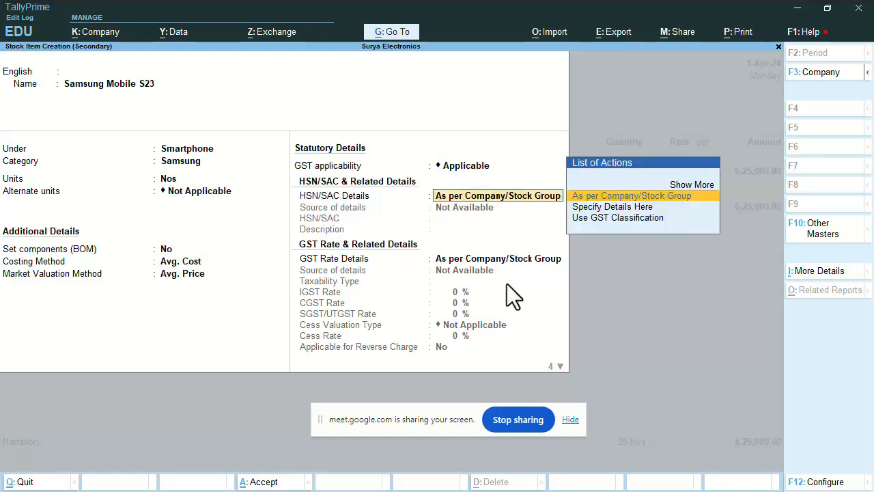
key("Down")
key("Return")
type("8547")
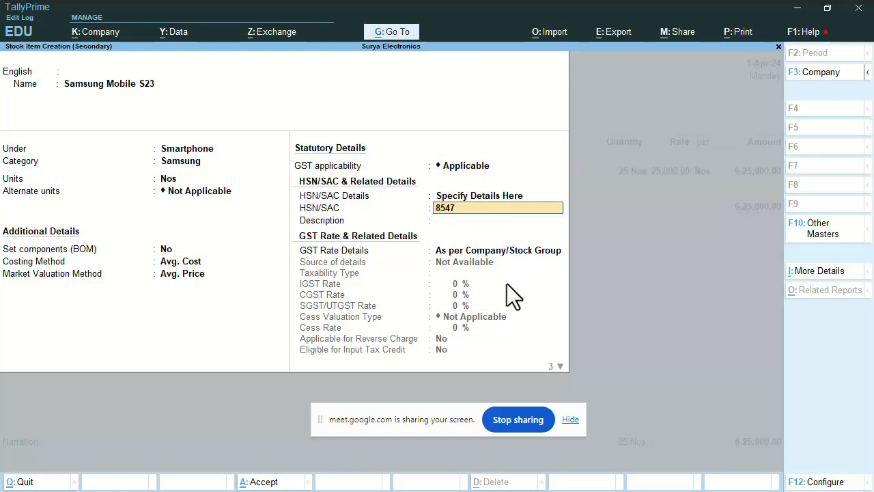
key("Return")
key("Return")
key("BackSpace")
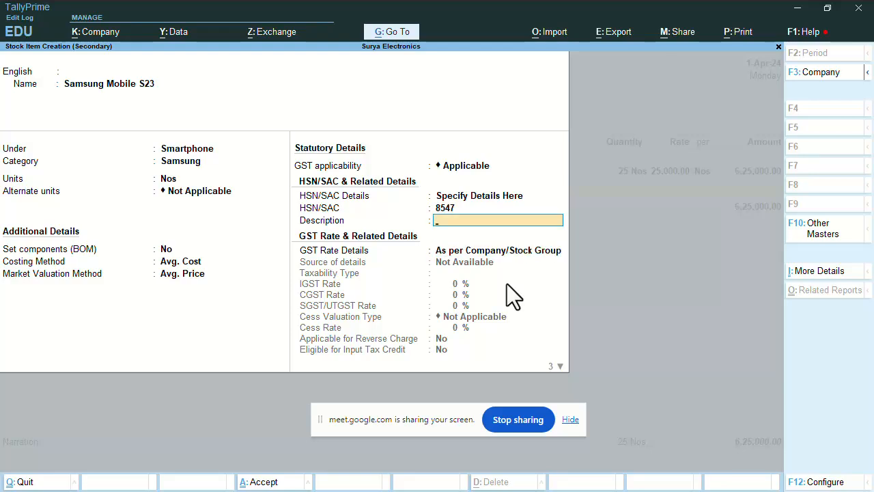
type("Goods")
Make the item Taxable at 18% IGST with input tax credit and Goods supply type
key("Return")
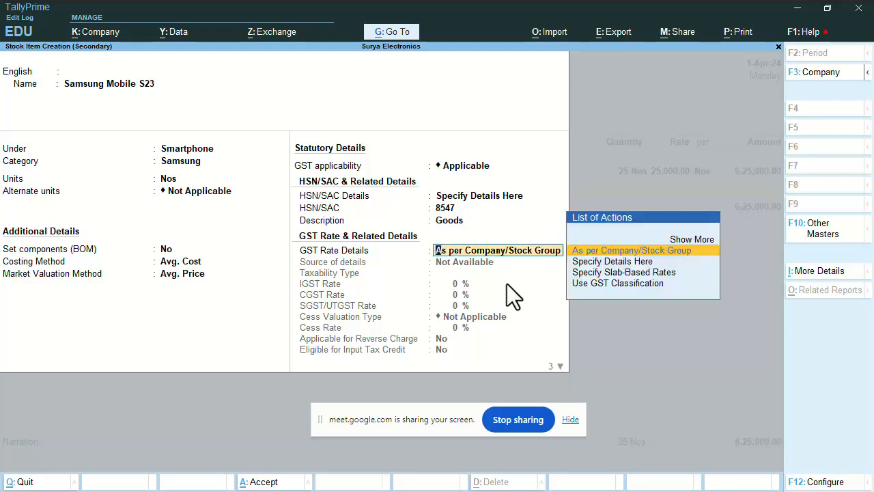
key("Down")
key("Return")
key("Return")
type("18")
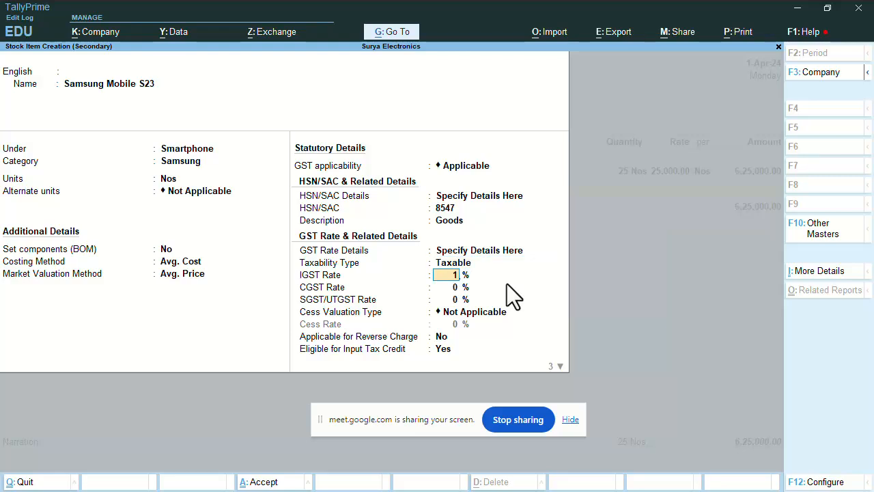
key("Return")
key("Return")
key("Return")
key("Return")
key("Return")
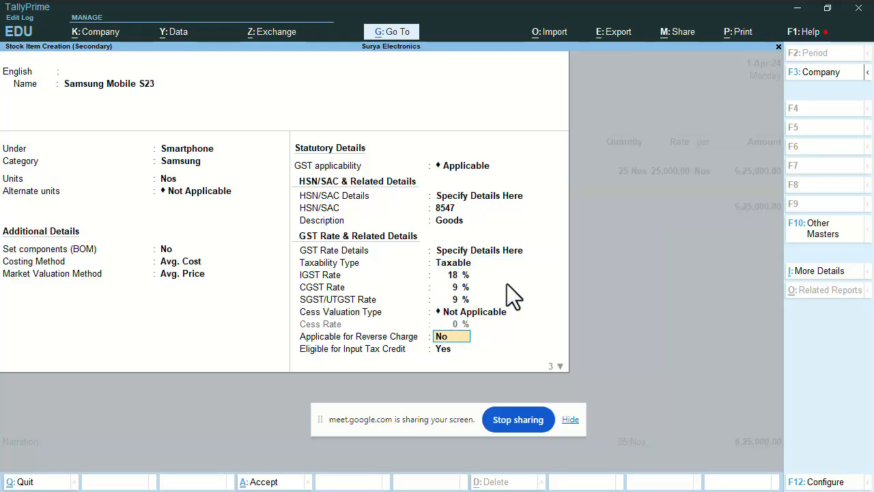
key("Return")
key("Return")
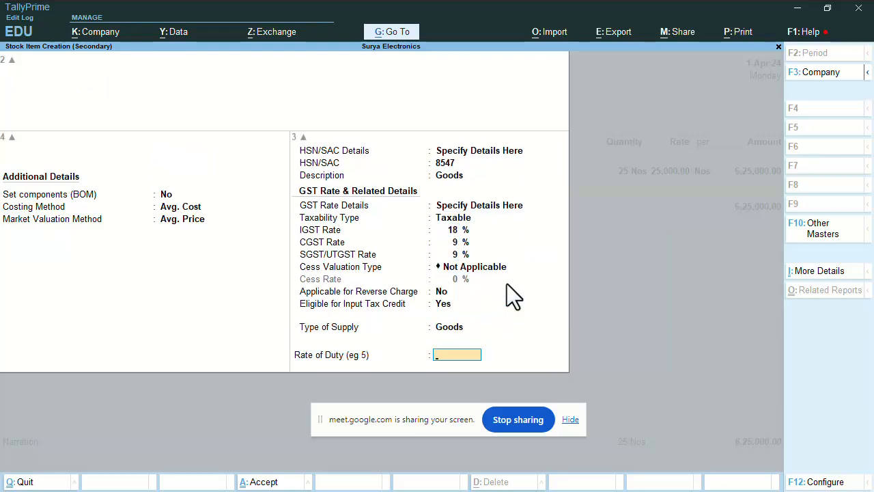
key("Return")
Save the item and enter 30 Nos of Samsung Mobile S23 at a rate of 18,500
key("Return")
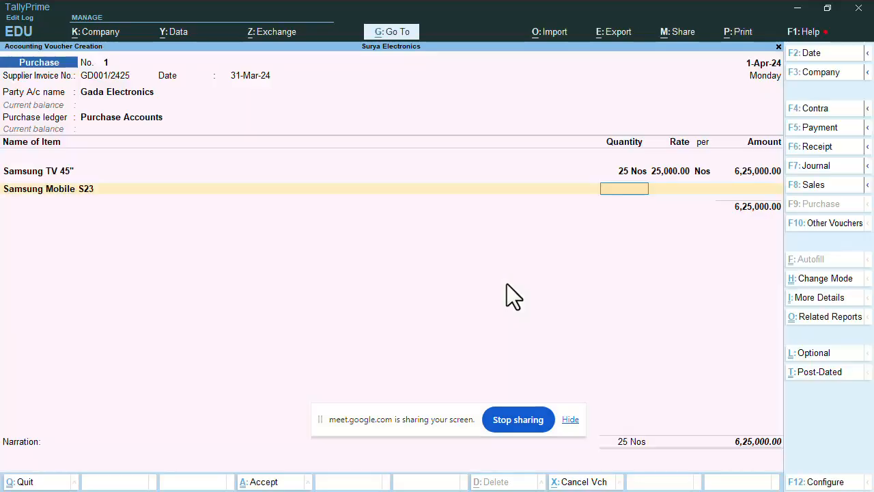
type("30")
key("Return")
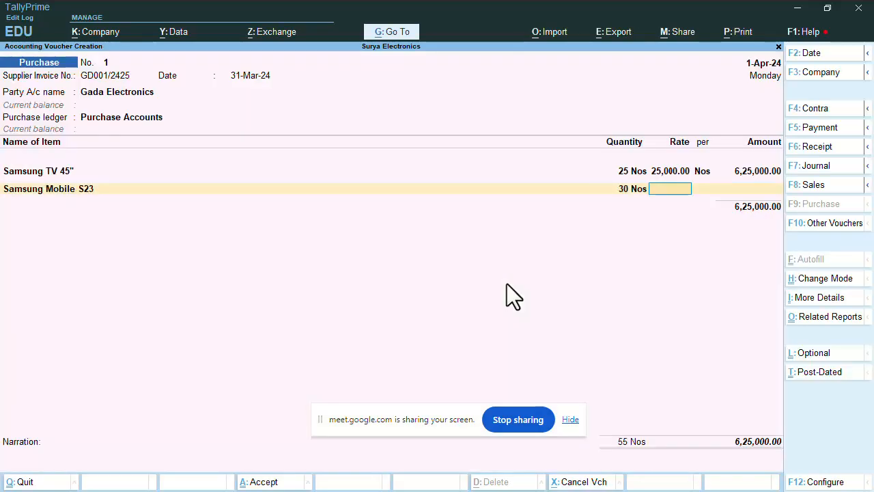
type("18500")
key("Return")
key("Return")
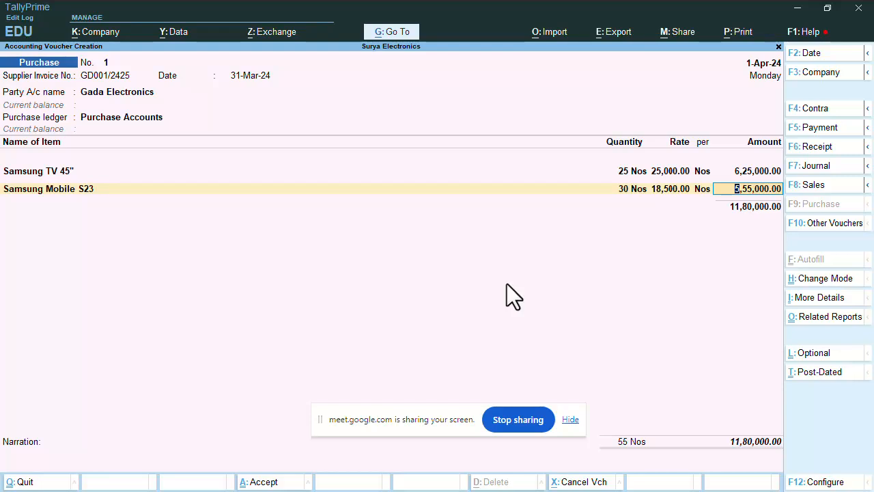
Accept the mobile line's GST details as per masters, starting a new line
key("Return")
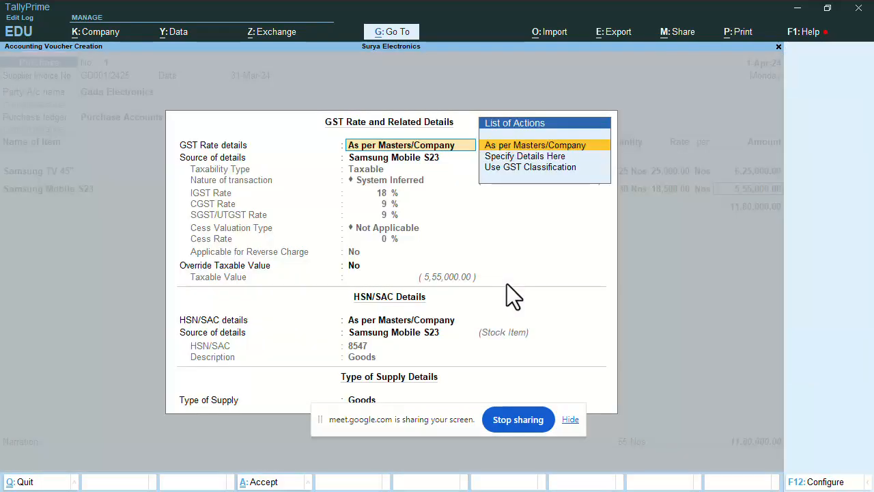
key("Return")
key("Return")
key("Return")
key("Return")
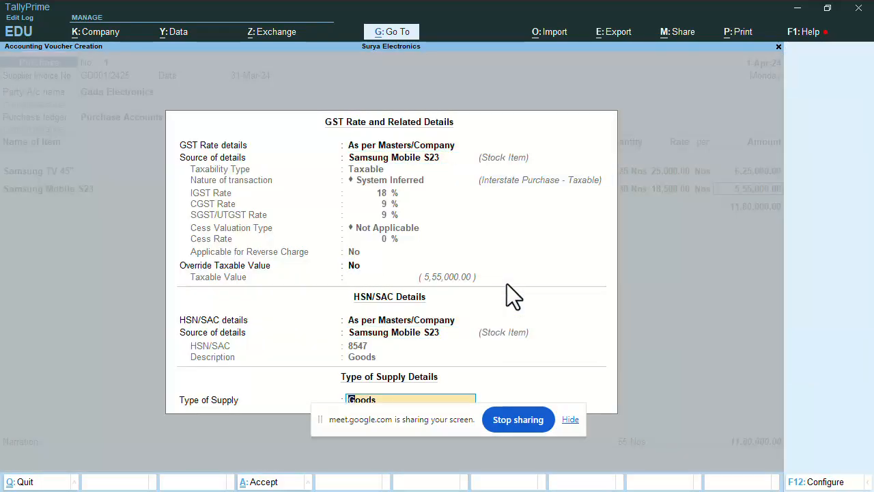
key("Return")
key("Return")
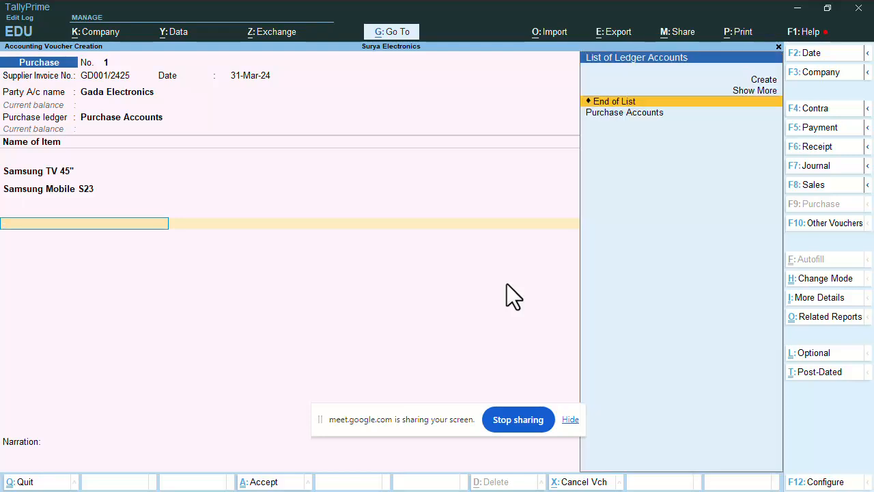
key("BackSpace")
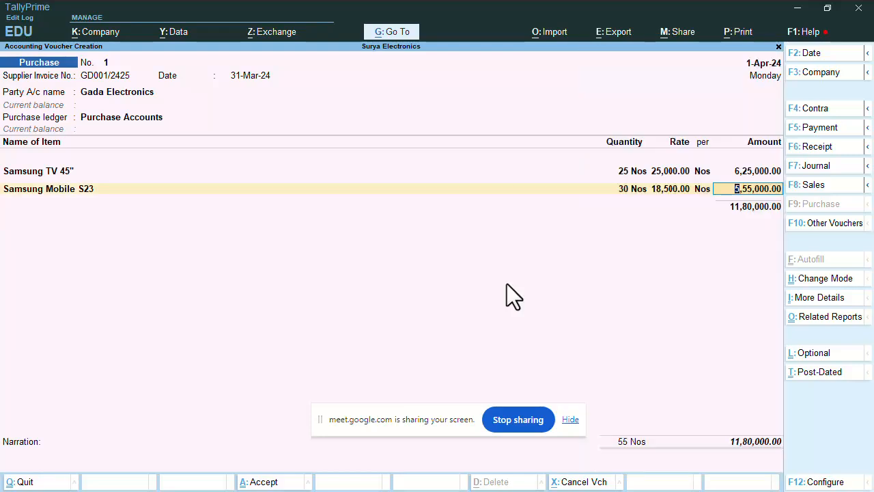
key("Return")
key("Return")
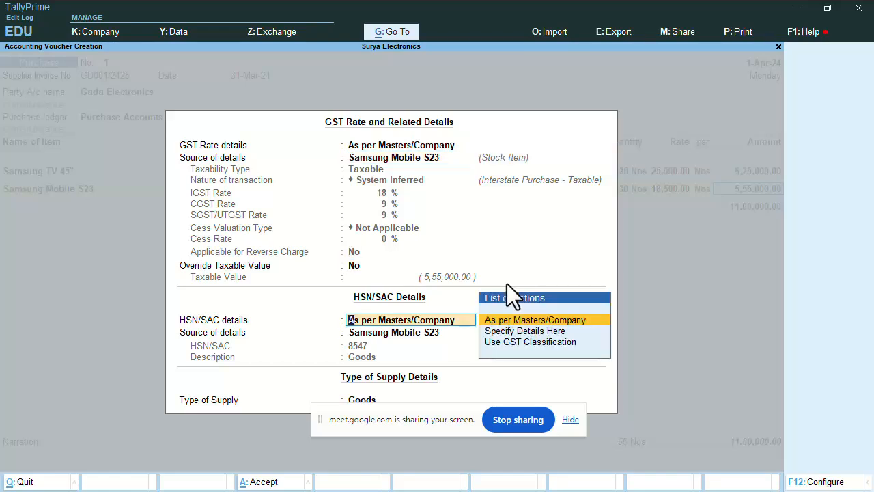
key("Return")
key("Return")
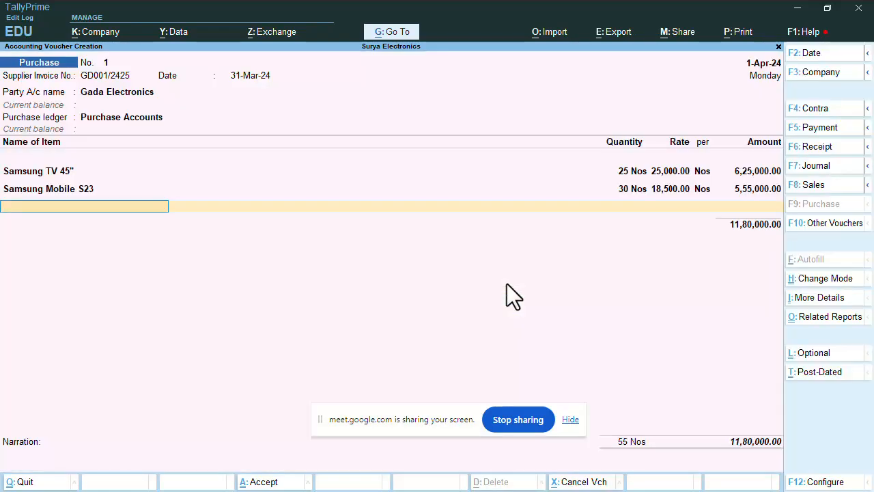
key("Return")
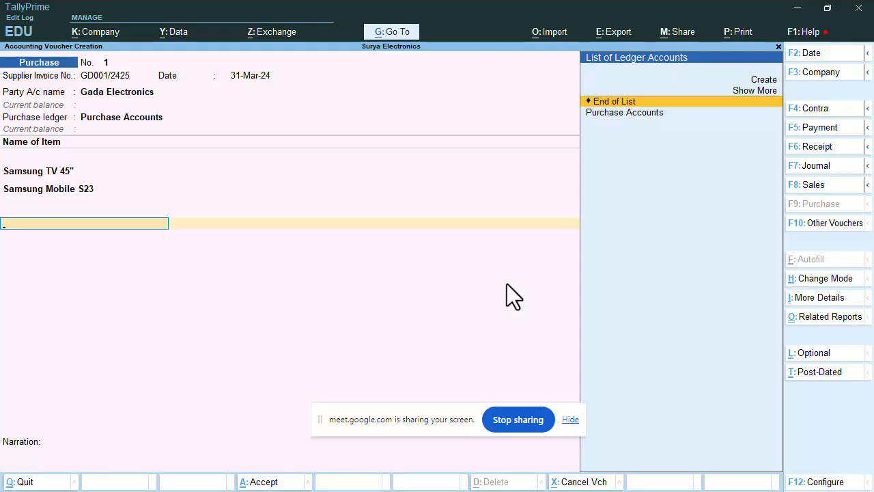
End the item lines and select Create in the List of Ledger Accounts
key("Up")
key("Up")
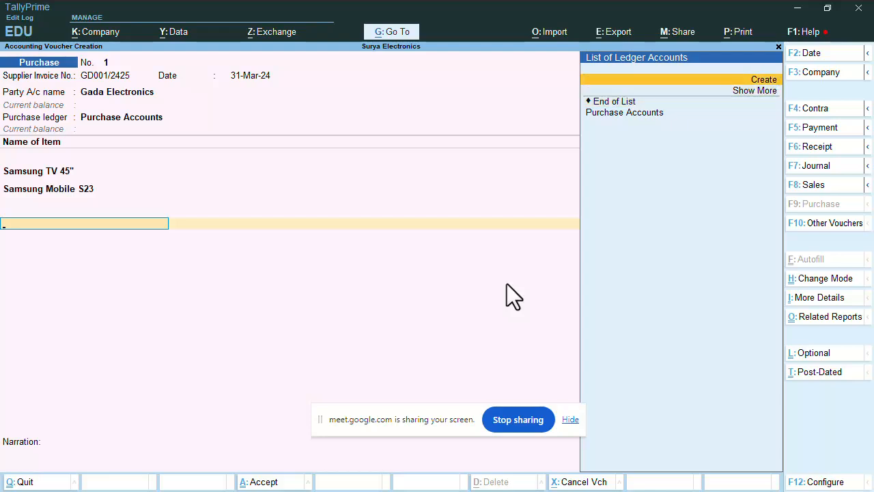
Create a new ledger named 'Input IGST'
key("Return")
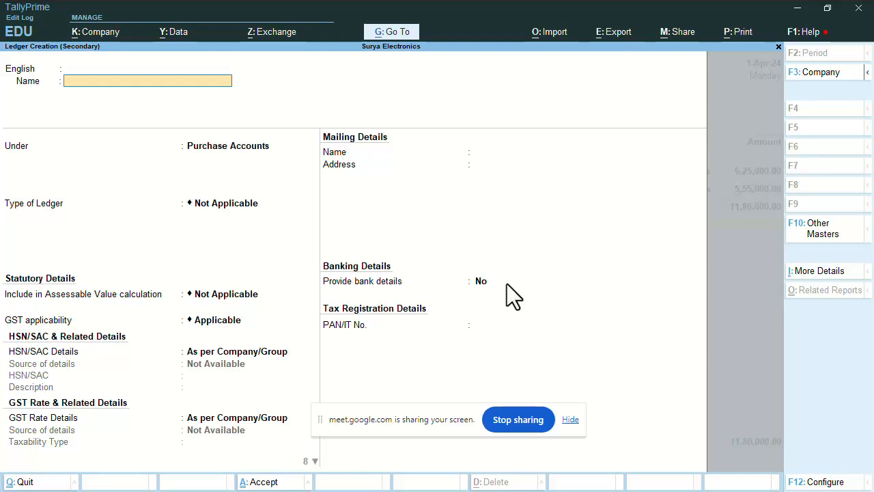
type("put IGST")
key("Return")
key("Return")
key("Return")
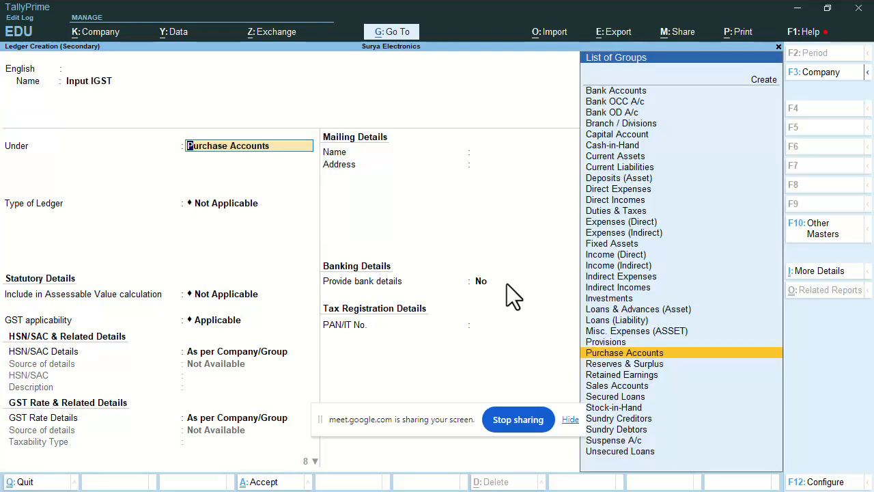
Place the Input IGST ledger under Duties & Taxes with duty type GST
type("Dut")
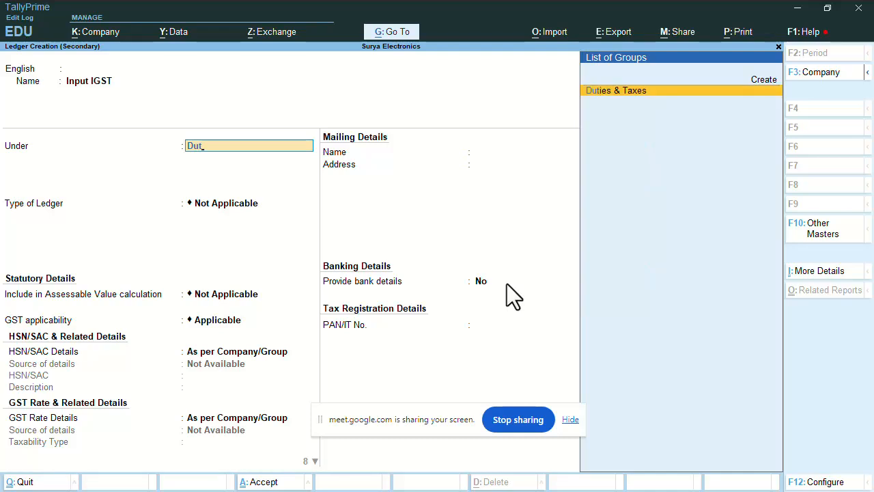
key("Return")
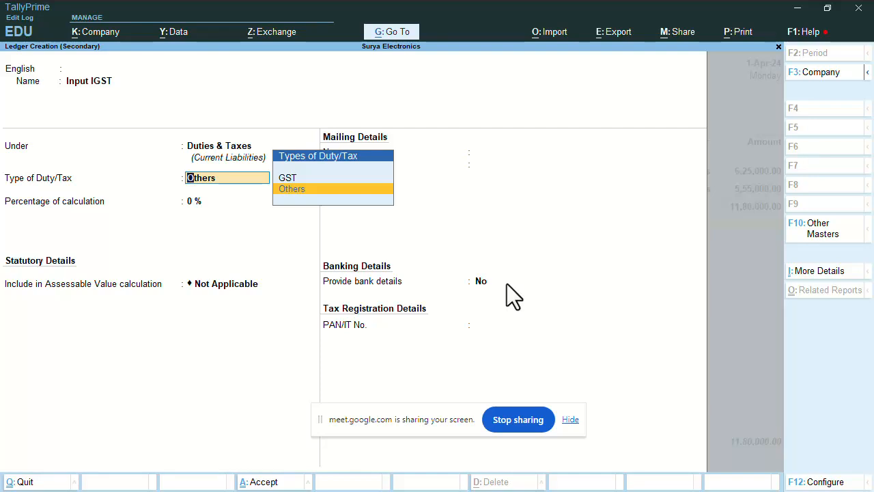
key("Up")
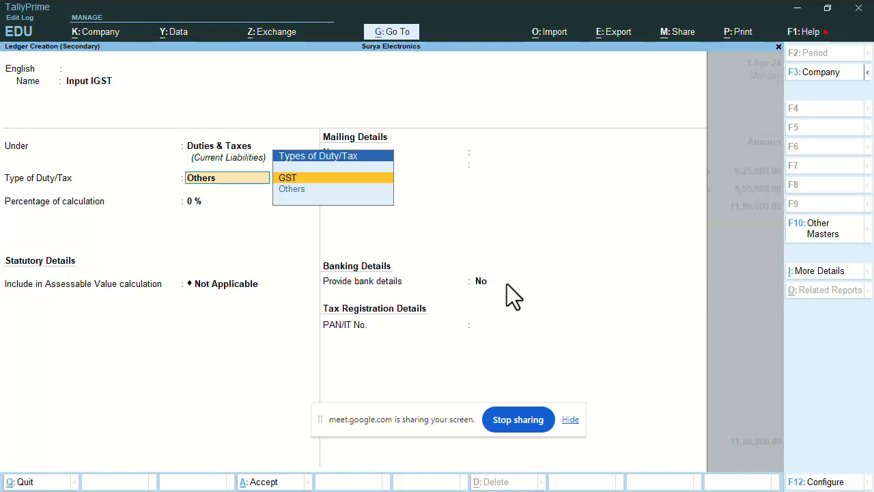
key("Return")
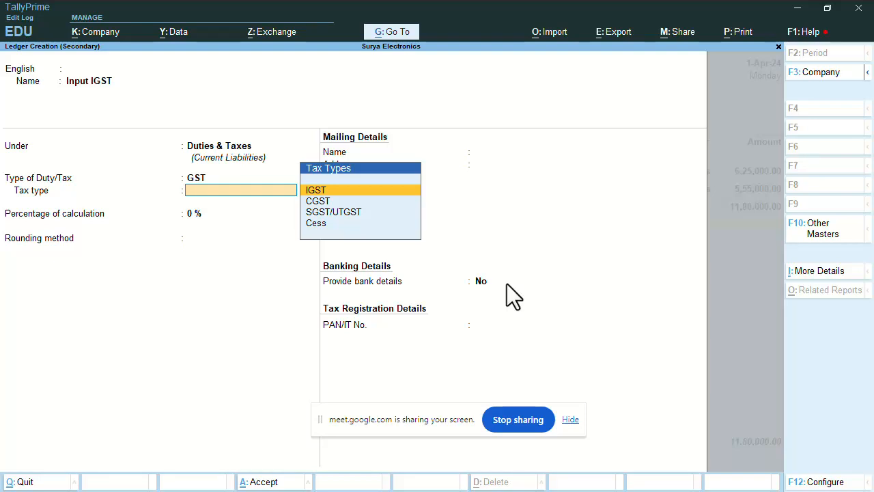
Set tax type IGST at 0% calculation and save, adding 2,12,400.00 to the voucher
key("Down")
key("Down")
key("Down")
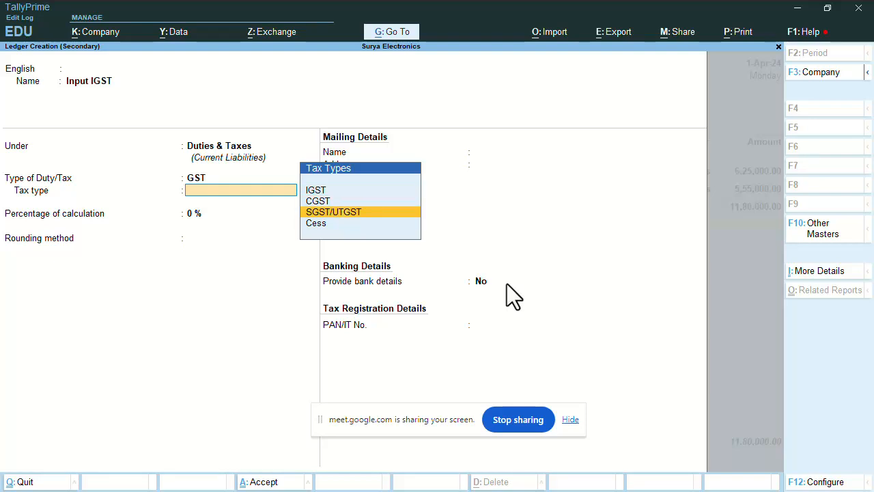
key("Up")
key("Up")
key("Up")
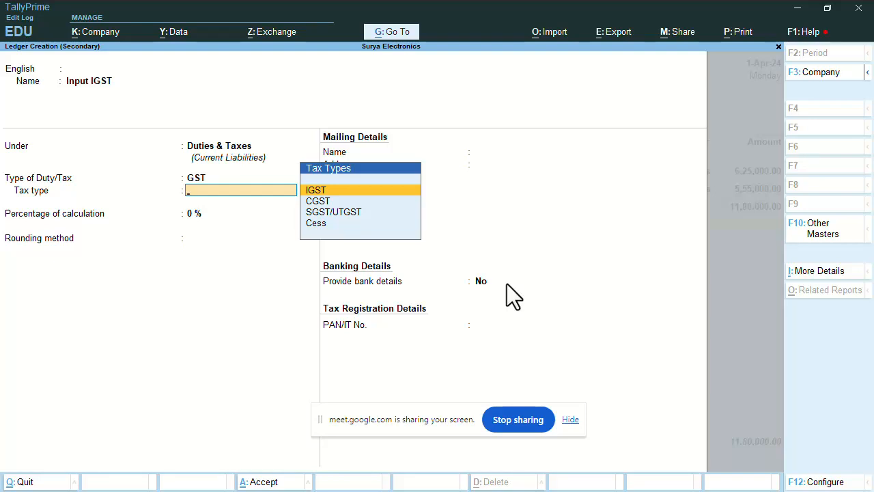
key("Return")
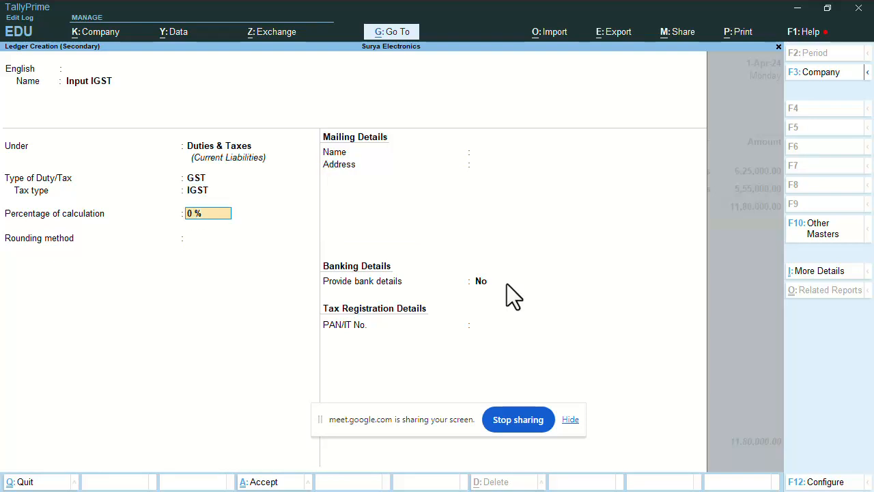
key("Return")
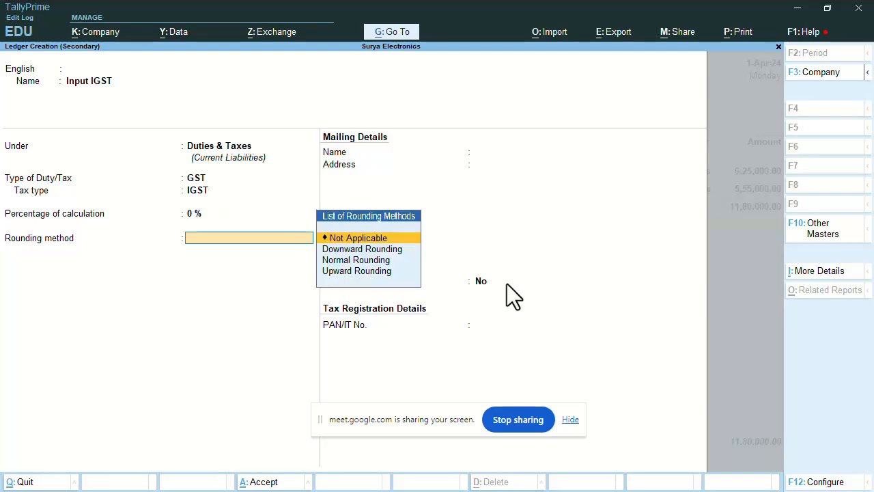
key("Return")
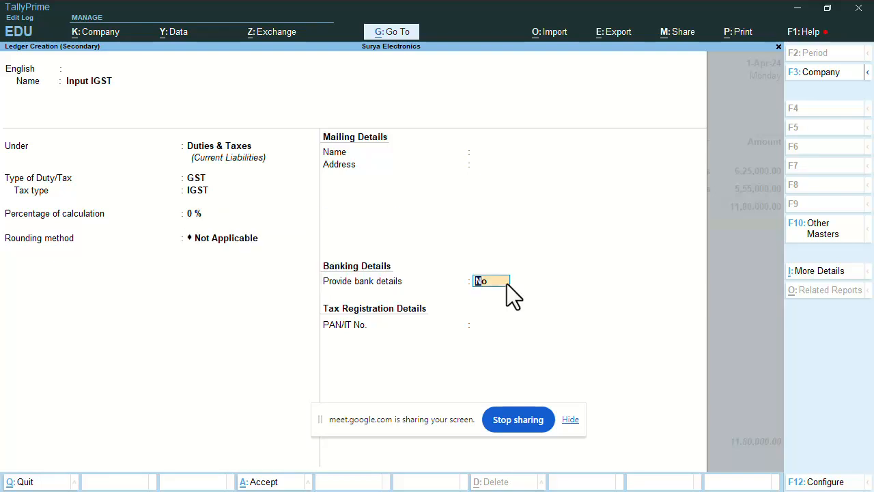
key("Return")
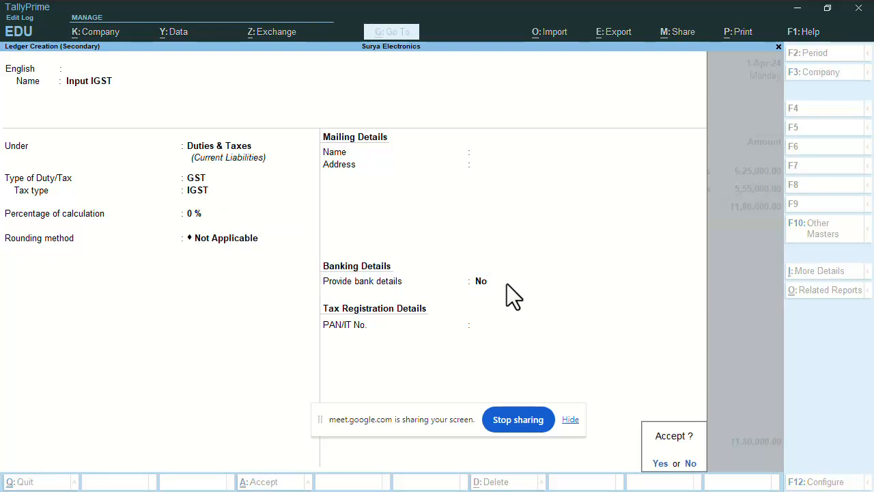
key("Return")
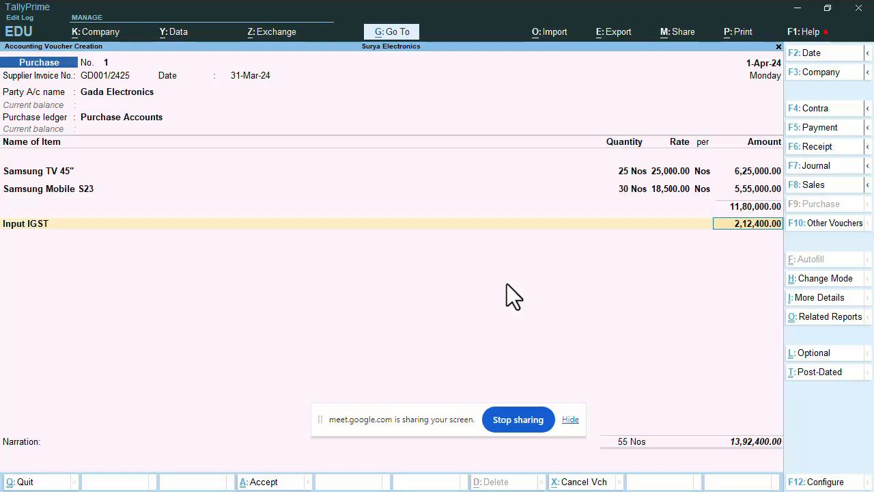
key("ctrl")
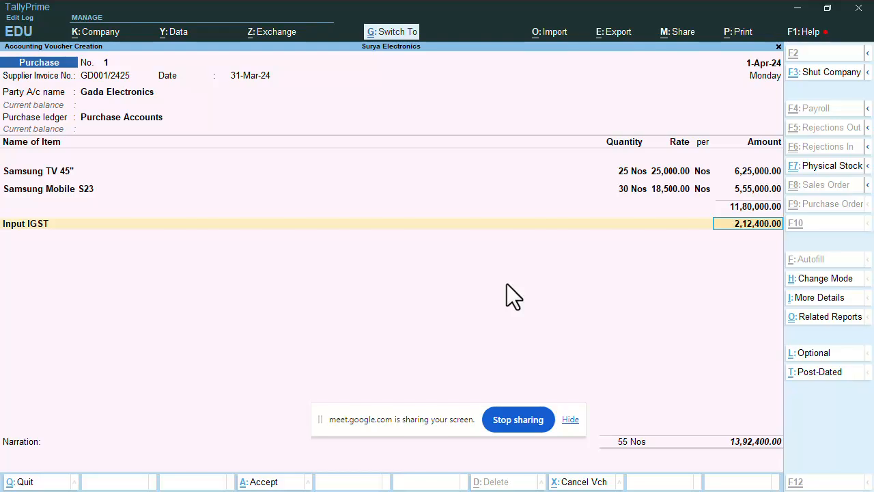
Calculate 1180000*18% in the Calculator to confirm the 2,12,400 Input IGST, then close it
key("ctrl+n")
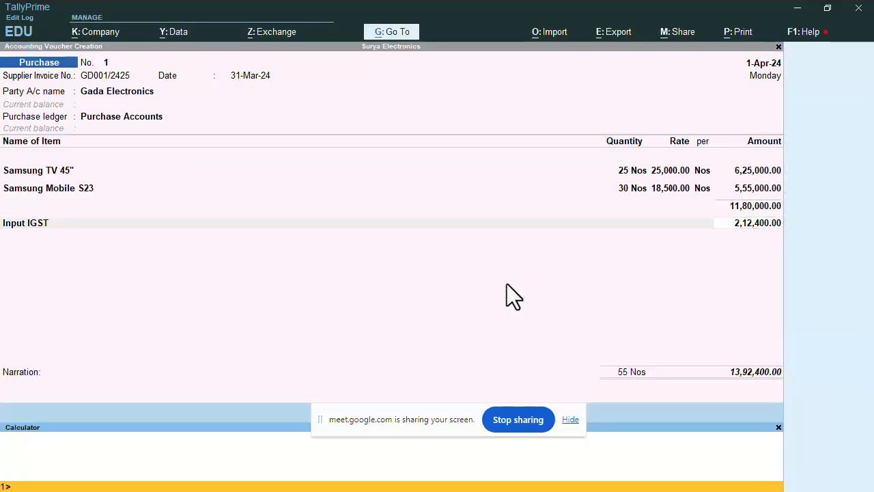
type("1180000*18%")
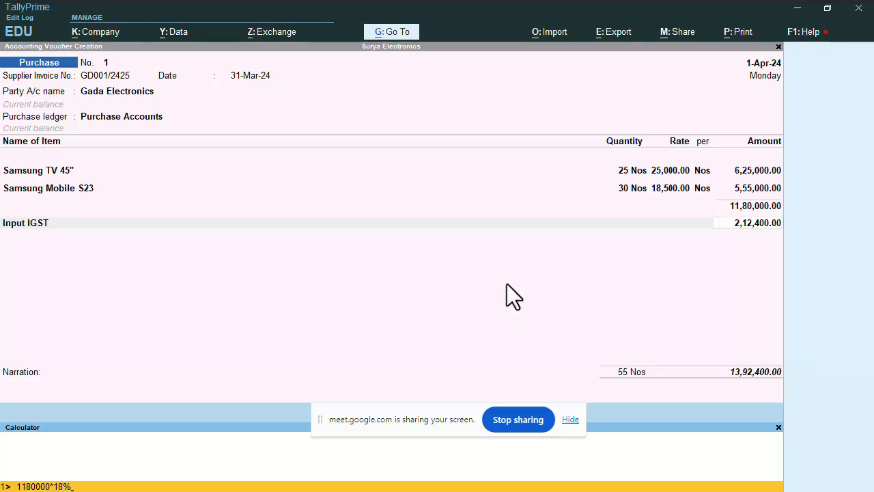
key("Return")
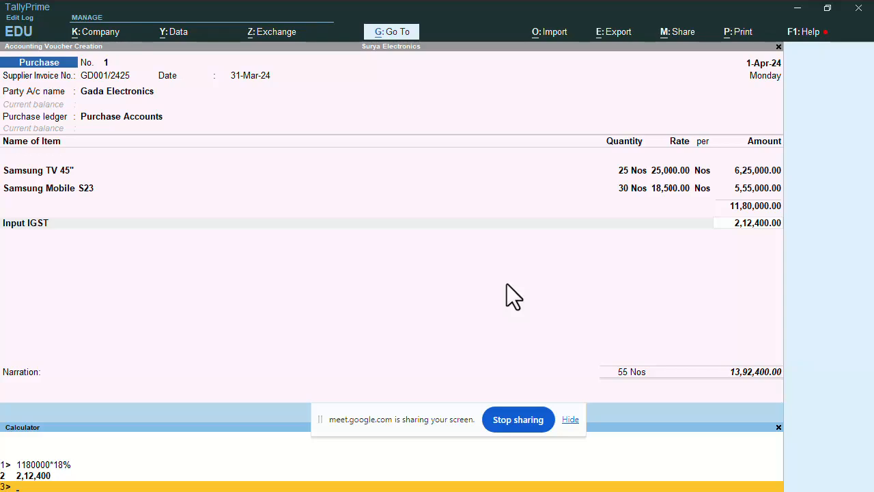
left_click(507, 283)
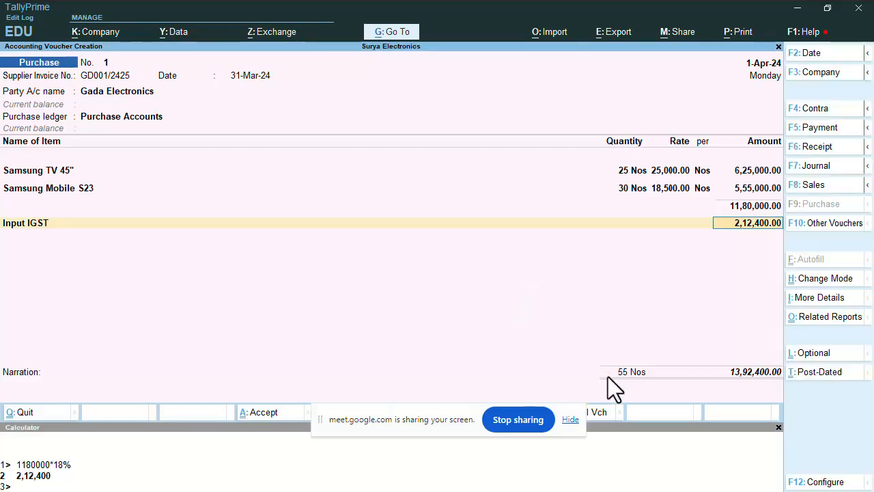
left_click(779, 429)
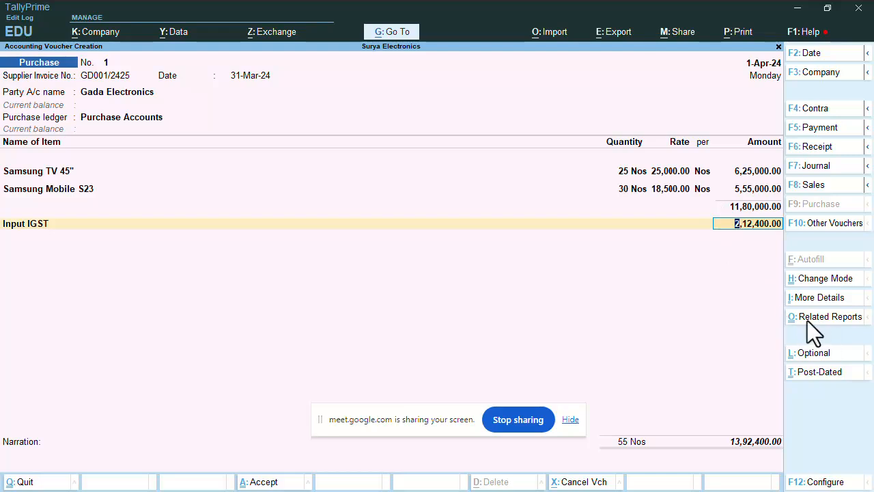
Show the Related Reports list for the purchase voucher
left_click(847, 320)
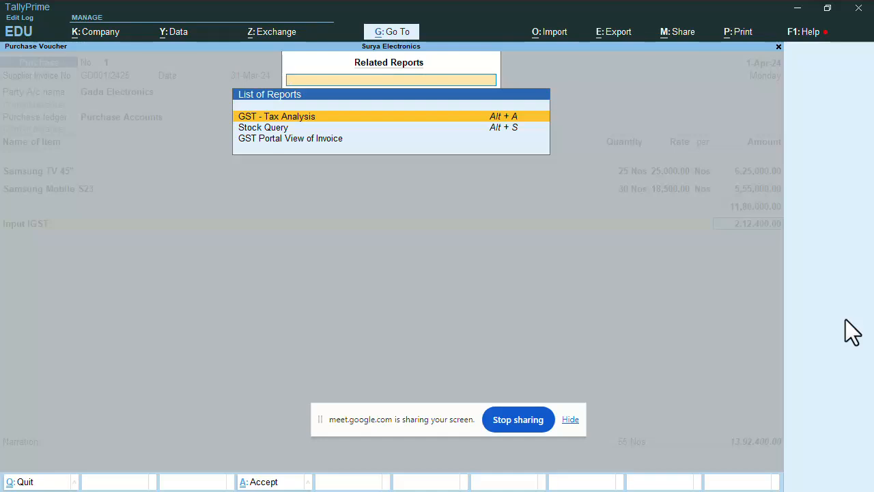
Check the detailed GST - Tax Analysis showing 18% IGST on Samsung TV 45" and Samsung Mobile S23
key("Return")
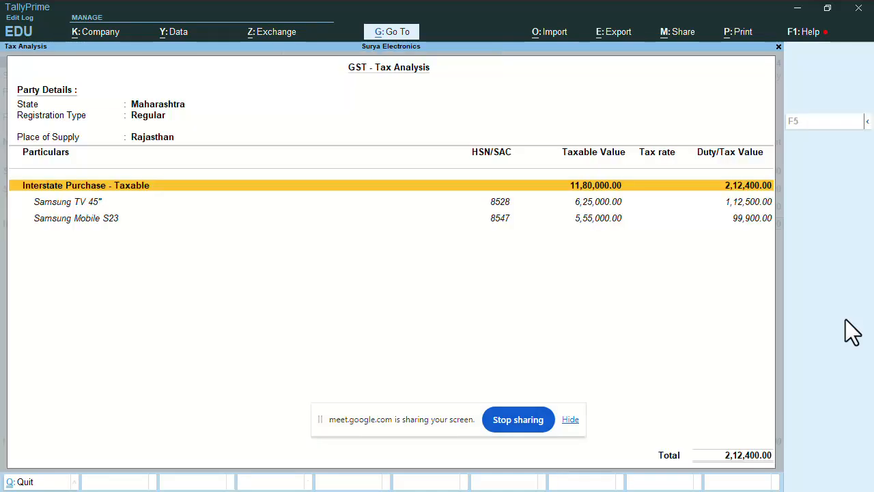
left_click(80, 204)
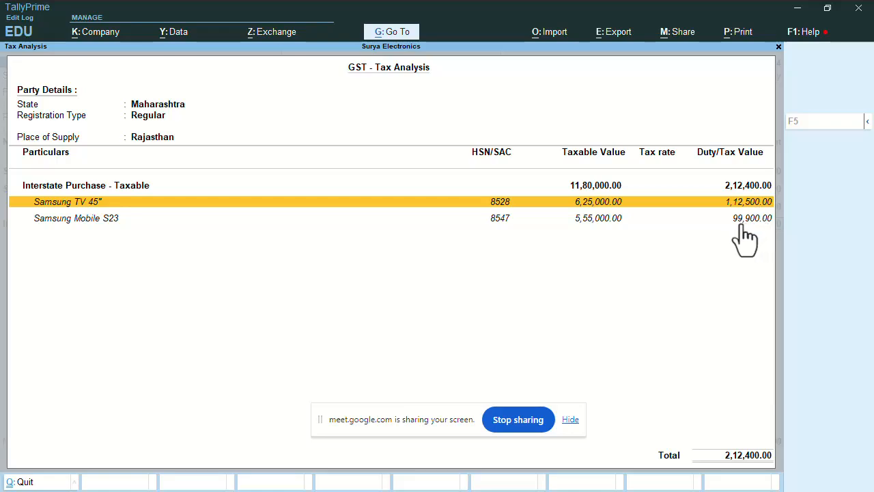
key("Down")
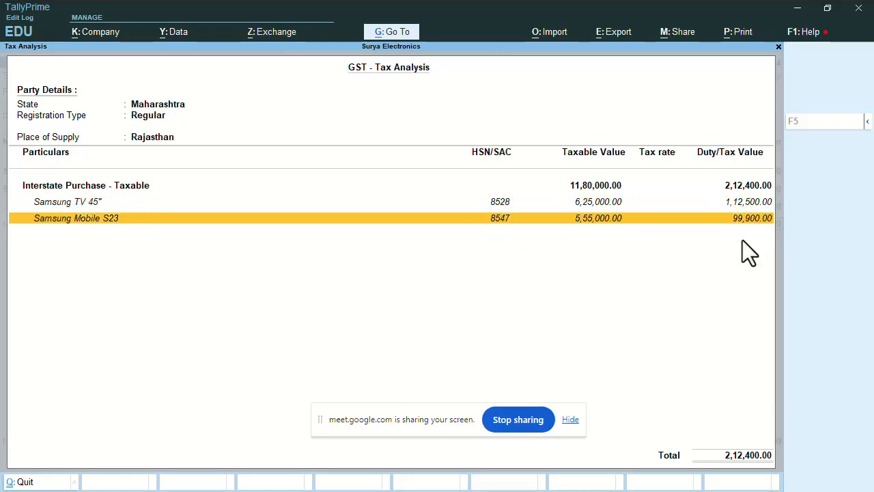
left_click(868, 124)
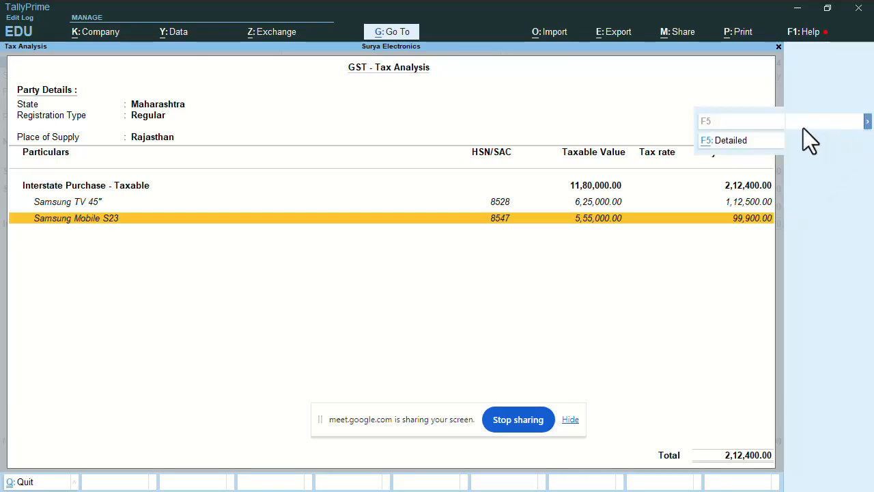
left_click(731, 141)
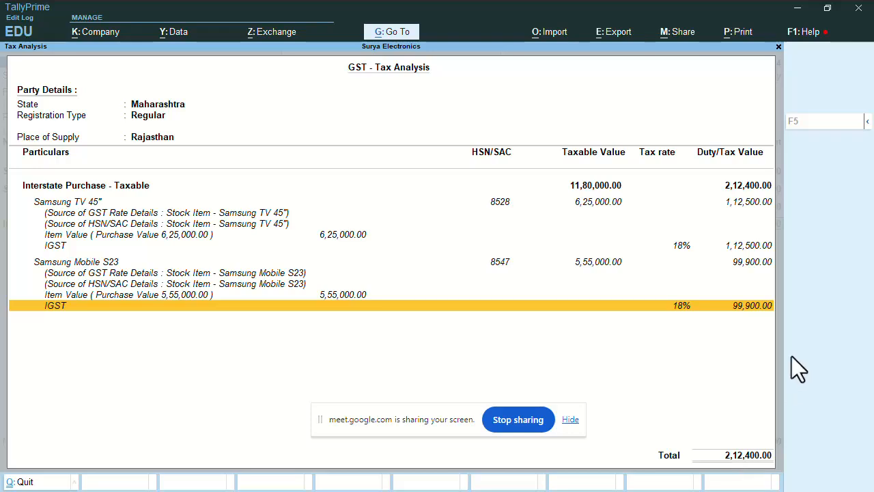
key("Return")
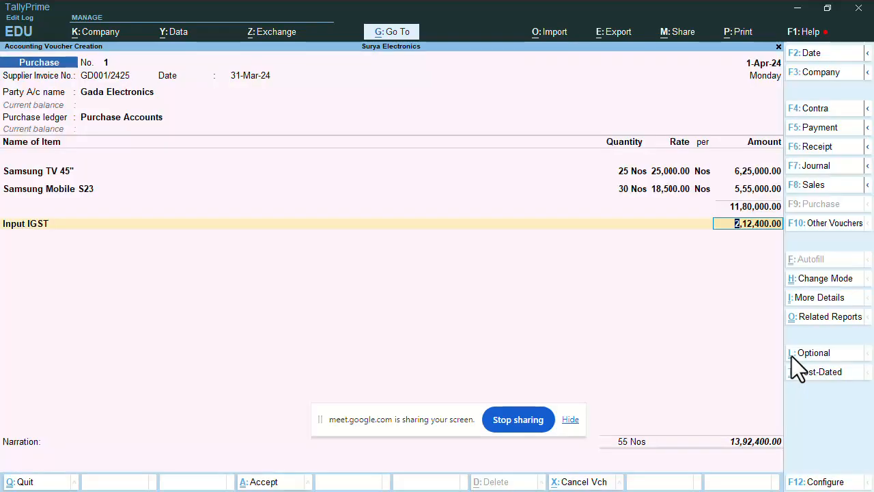
Accept the Input IGST line and the 13,92,400.00 total to reach Gada Electronics' bill-wise details
key("Return")
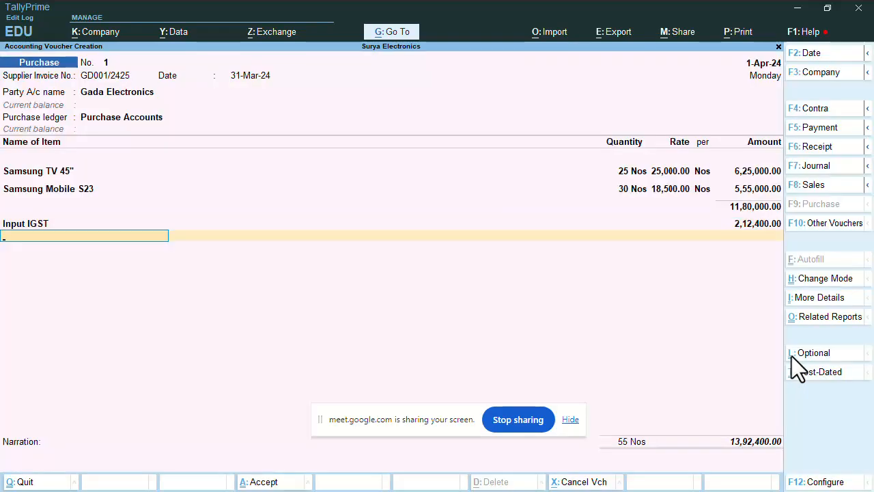
key("Return")
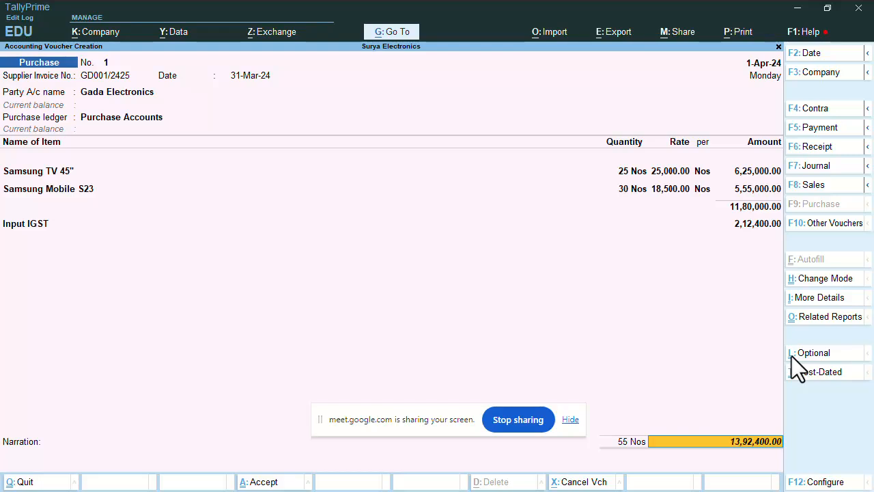
key("Return")
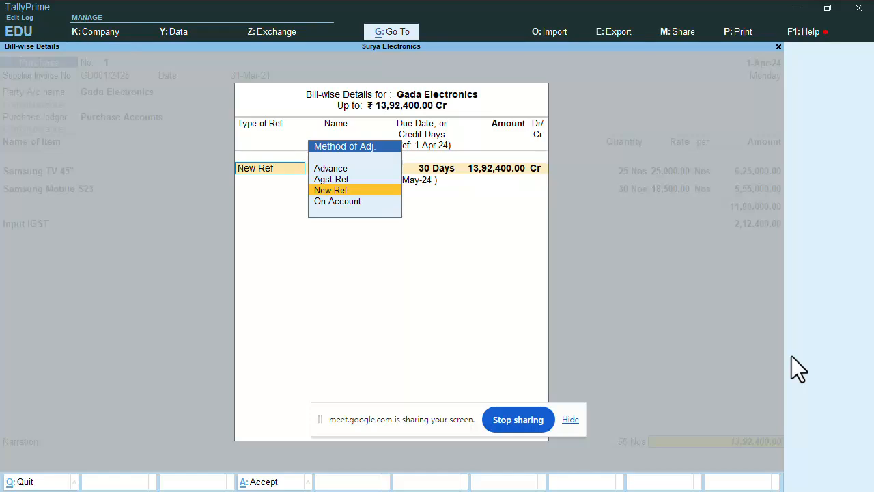
Allocate the bill as New Ref GD001/2425 with 30 days credit for 13,92,400.00 Cr
key("Up")
key("Up")
key("Down")
key("Down")
key("Down")
key("Up")
key("Up")
key("Up")
key("Down")
key("Down")
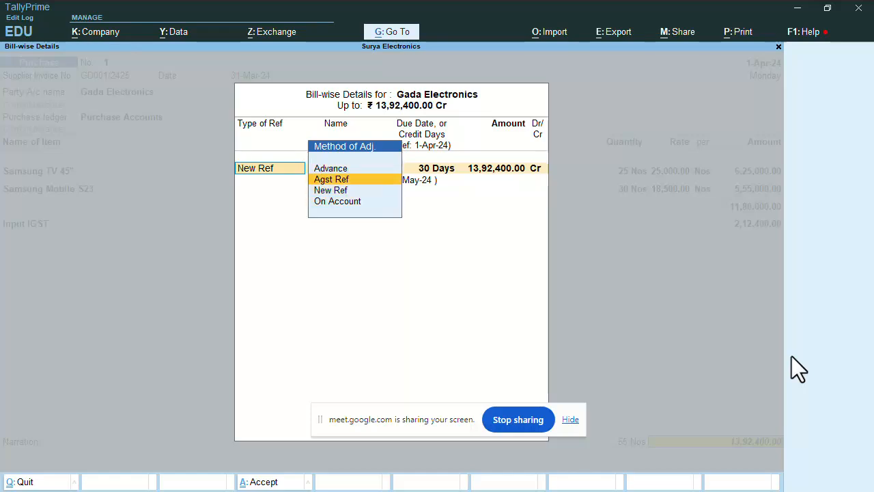
key("Up")
key("Up")
key("Down")
key("Down")
key("Down")
key("Up")
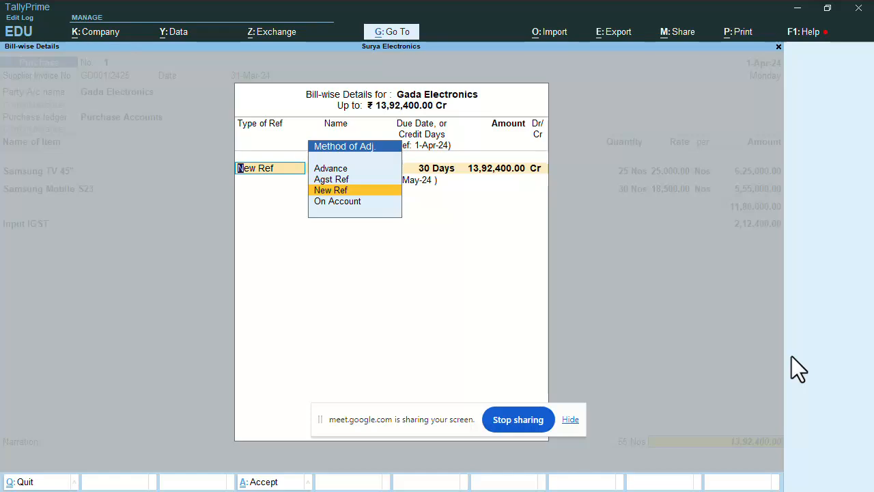
key("Return")
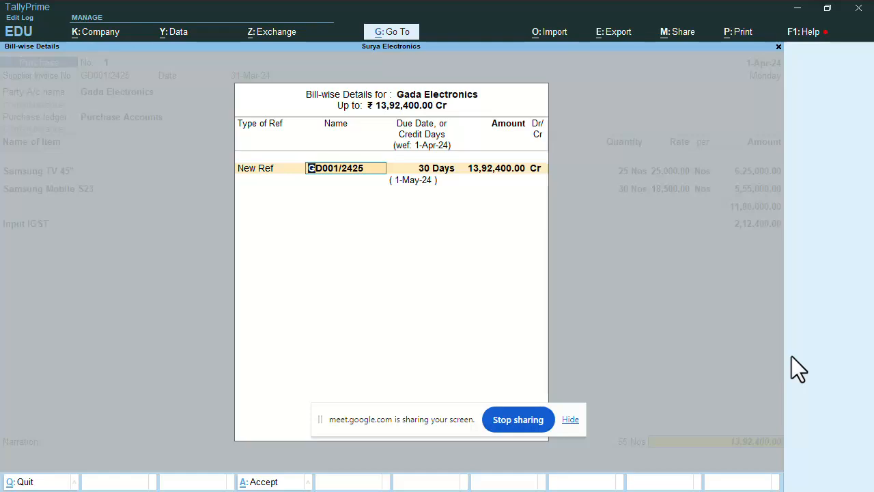
key("Return")
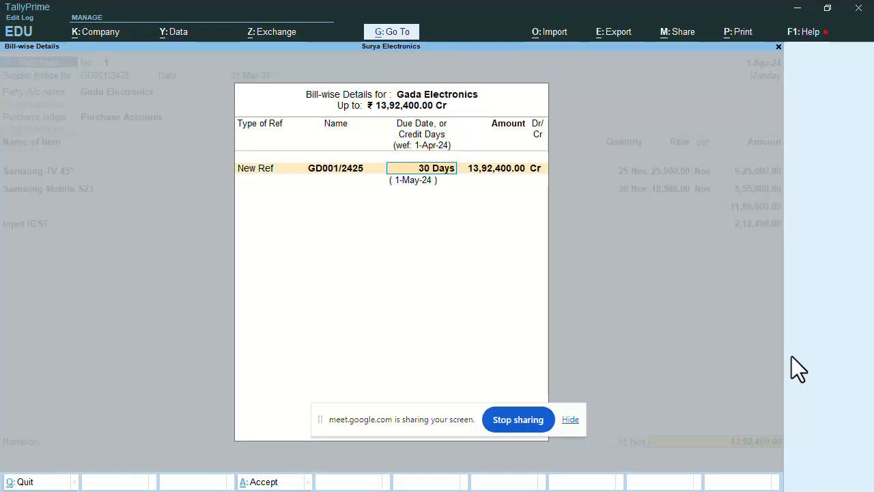
key("Return")
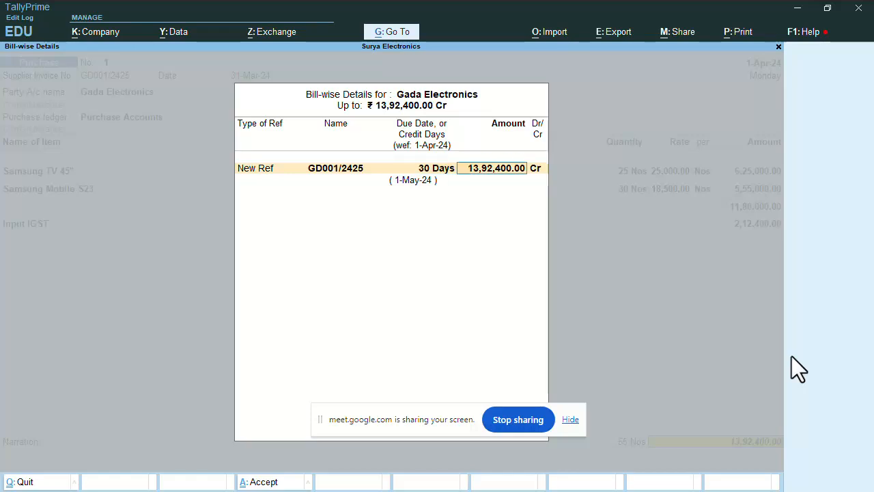
key("Return")
key("Return")
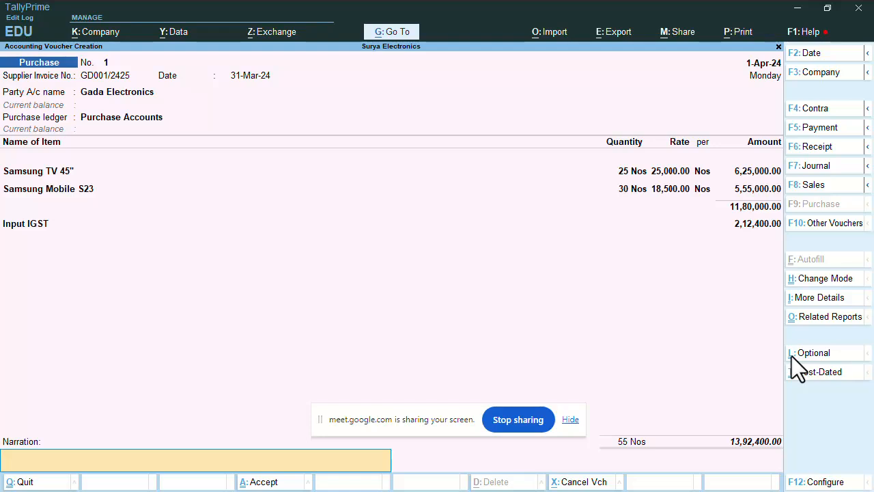
Enter the narration 'Being material purchase on credit.' on the voucher
type("Being material purchase on c")
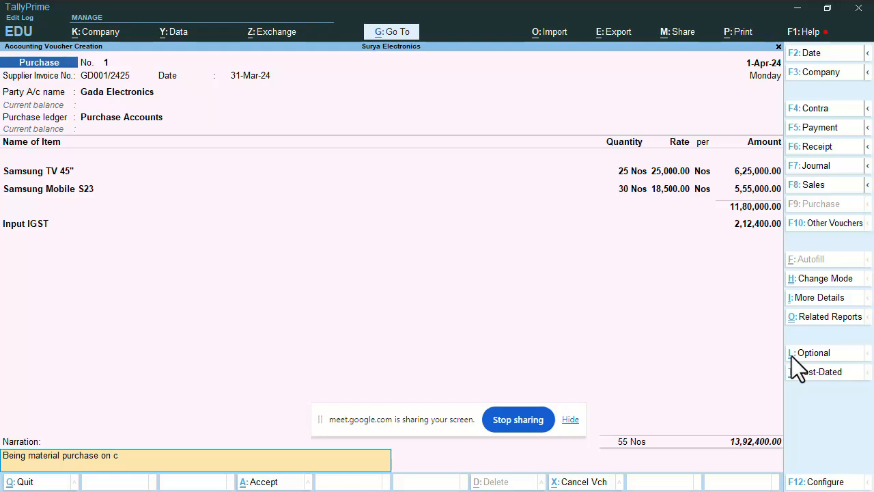
type("redit.")
Accept and save purchase voucher No. 1, leaving blank voucher No. 2 ready
key("Return")
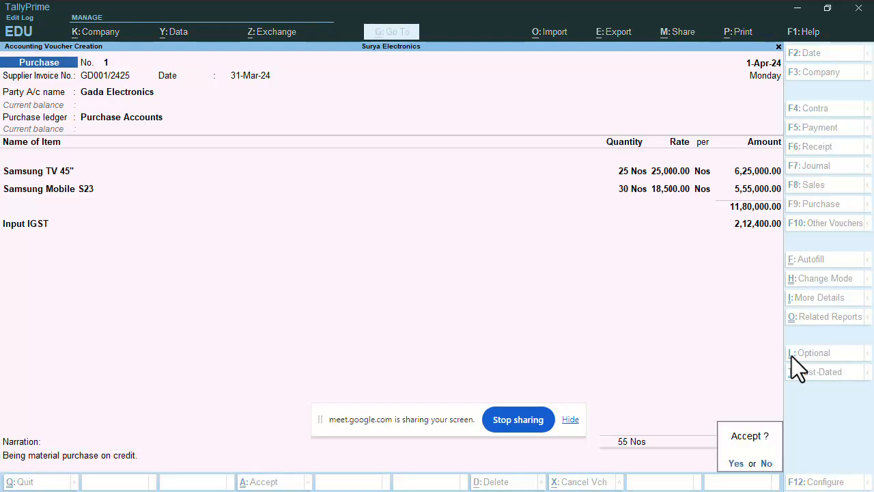
key("Return")
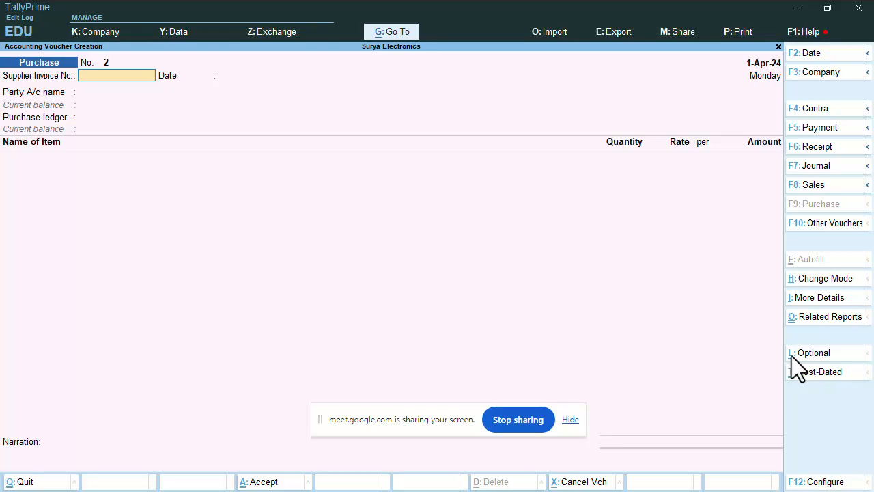
Quit the blank Purchase voucher No. 2 back to the Gateway of Tally
key("Escape")
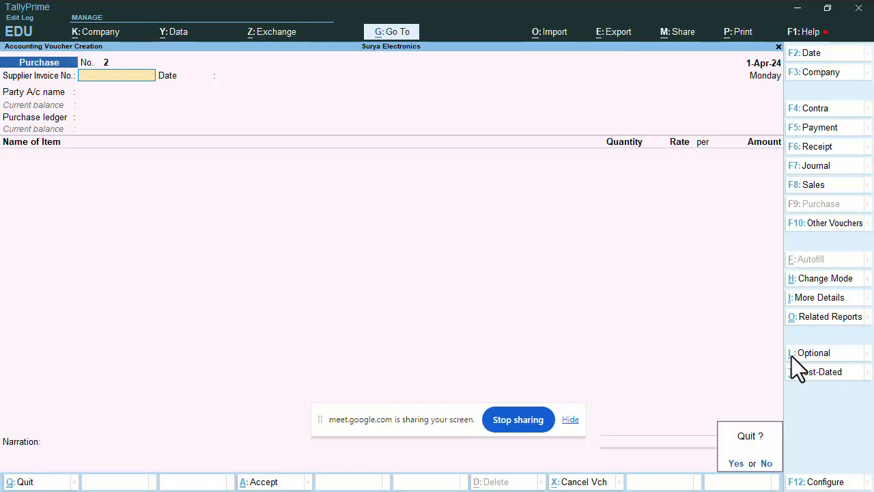
key("Return")
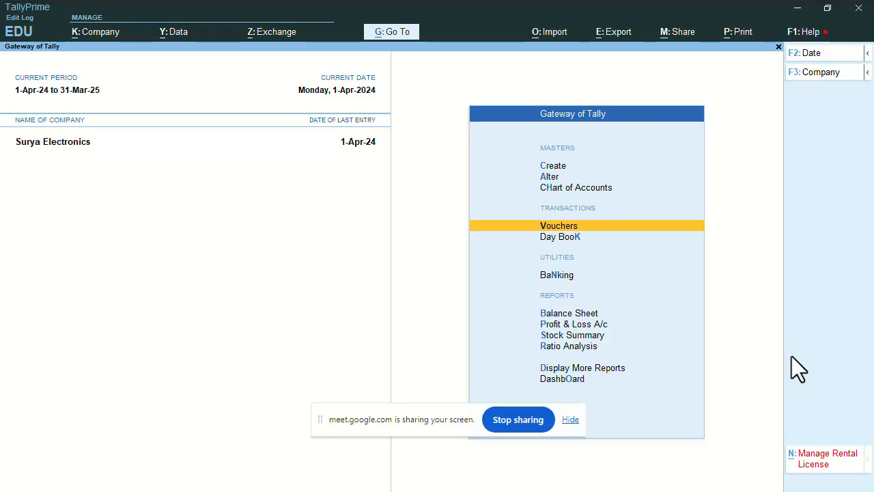
Open the Balance Sheet and drill into Current Assets to check Closing Stock
key("Down")
key("Down")
key("Down")
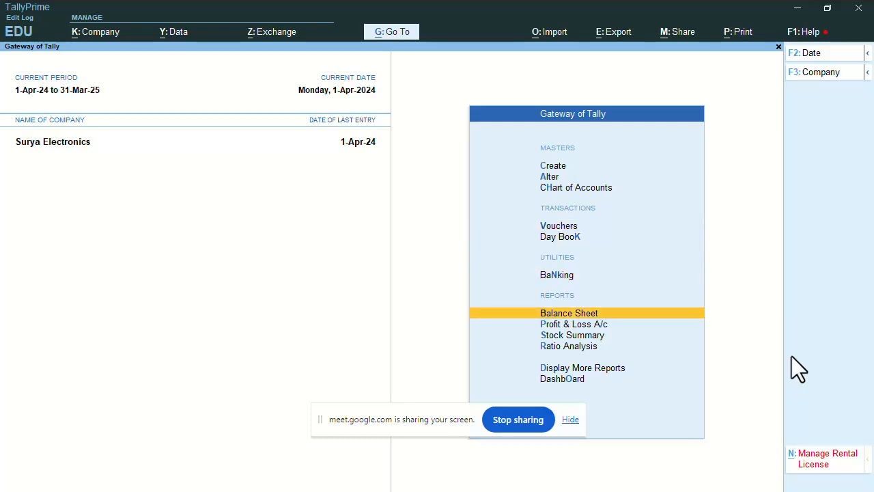
key("Return")
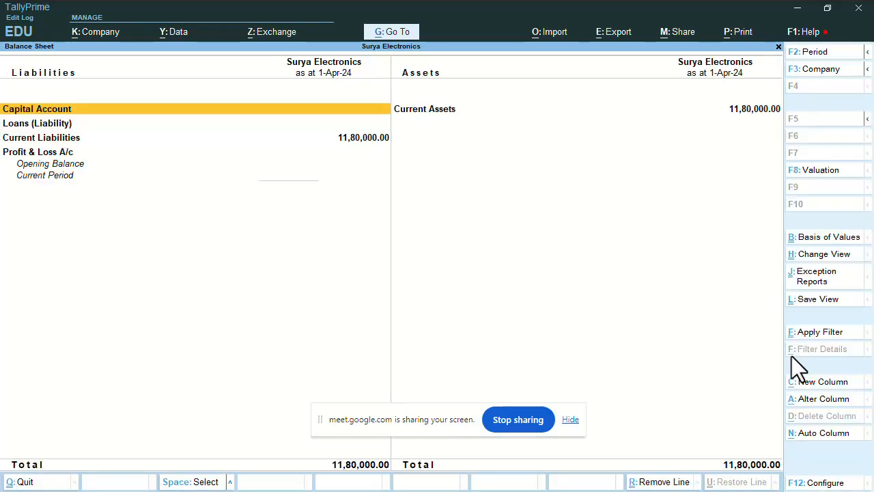
key("Right")
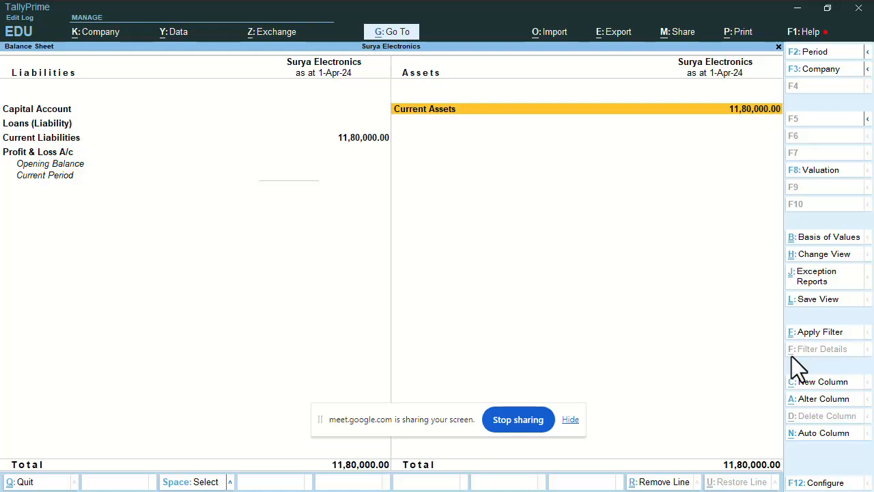
key("Left")
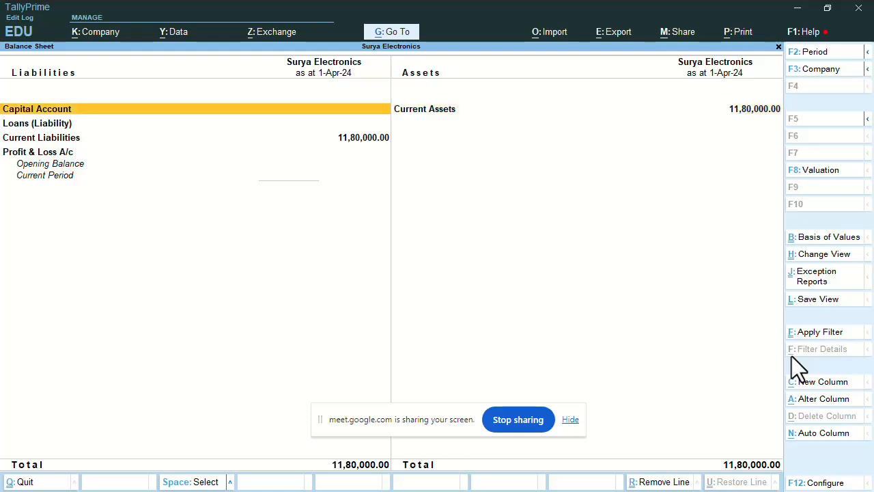
key("Down")
key("Down")
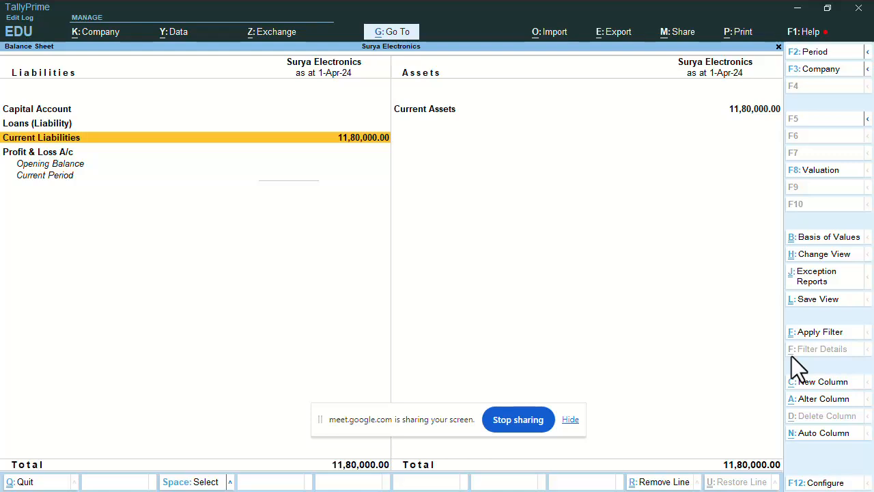
key("Up")
key("Right")
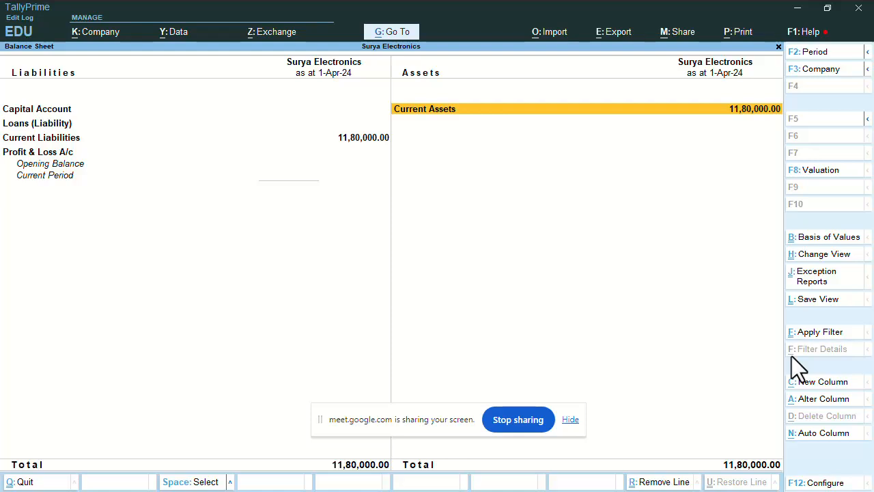
key("Return")
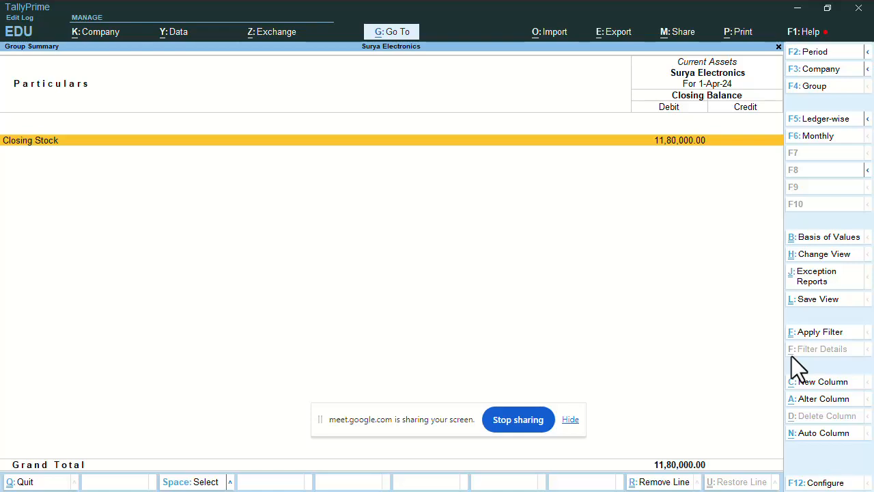
key("Escape")
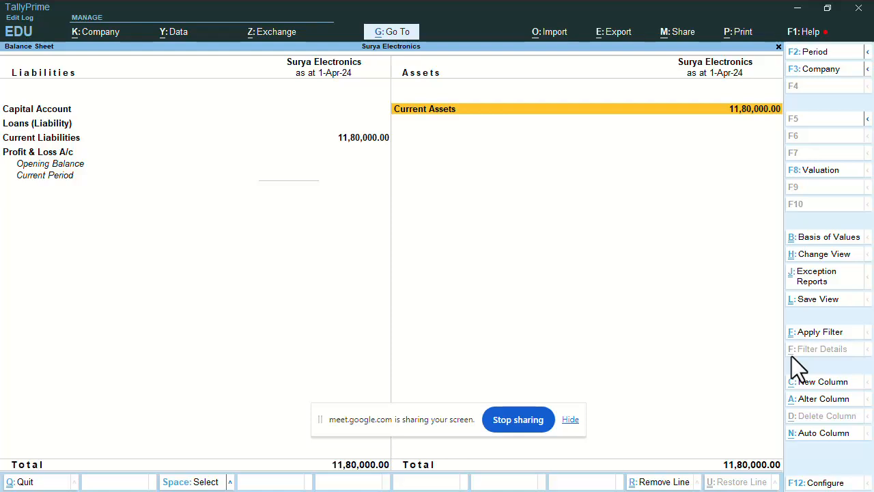
Check Current Liabilities: Input IGST under Duties & Taxes and Gada Electronics owed 13,92,400.00 under Sundry Creditors
key("Left")
key("Down")
key("Down")
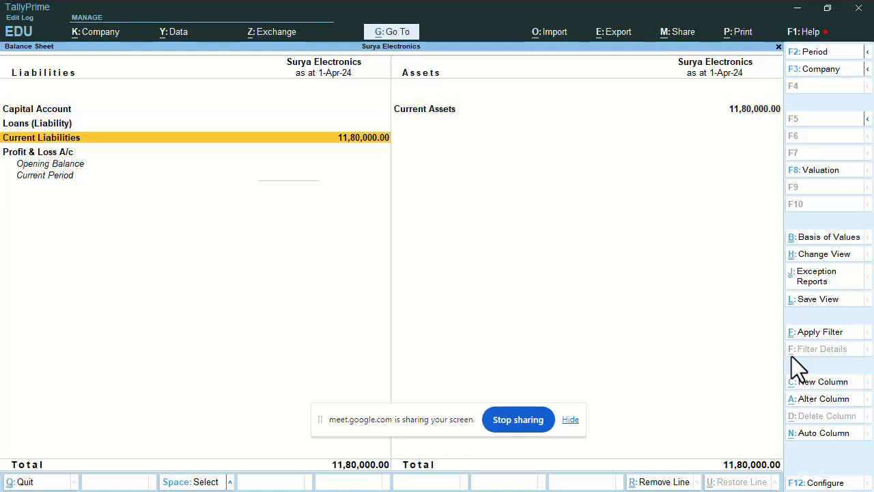
key("Return")
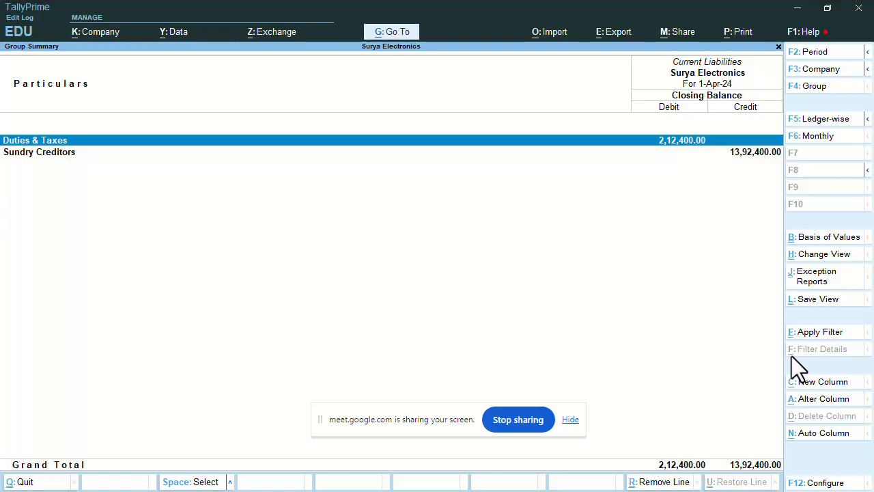
key("Return")
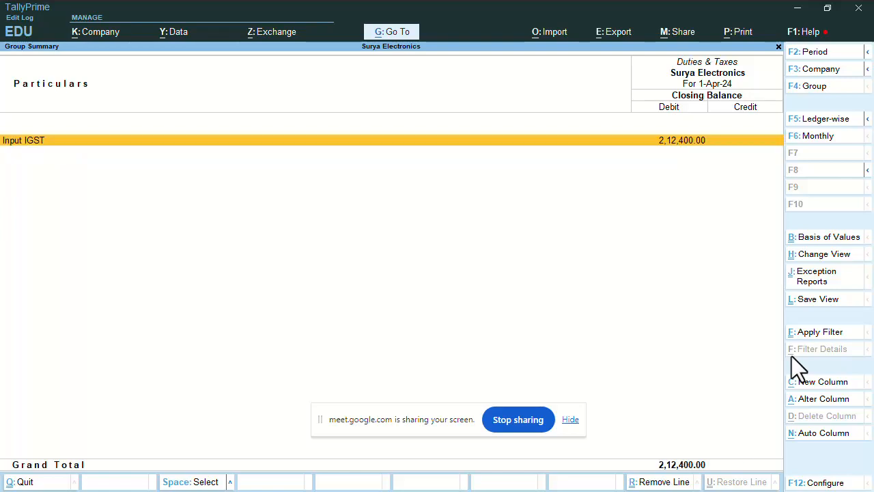
key("Escape")
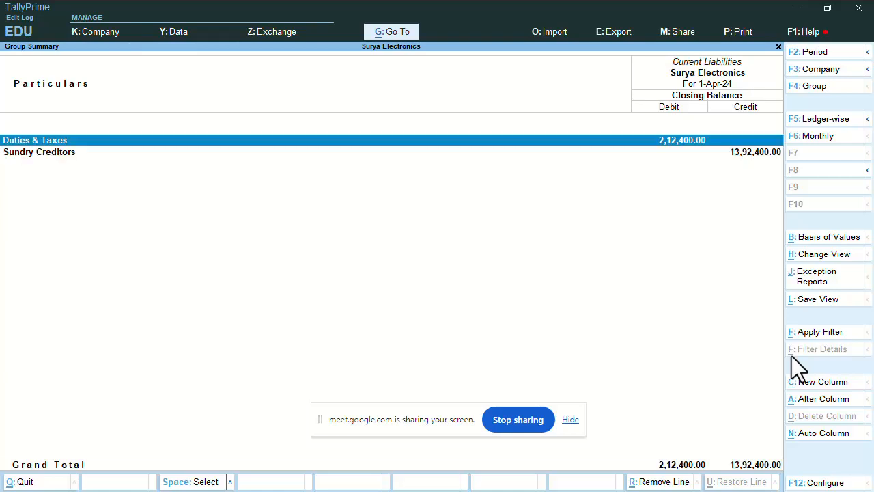
key("Down")
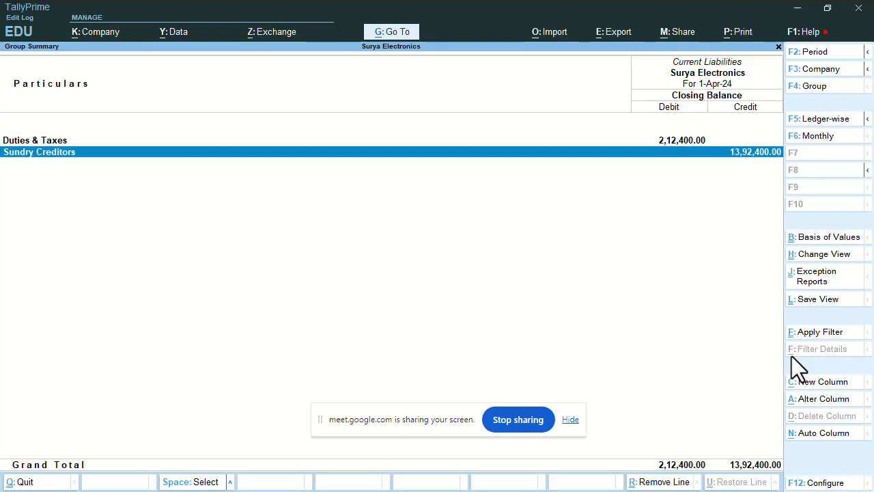
key("Return")
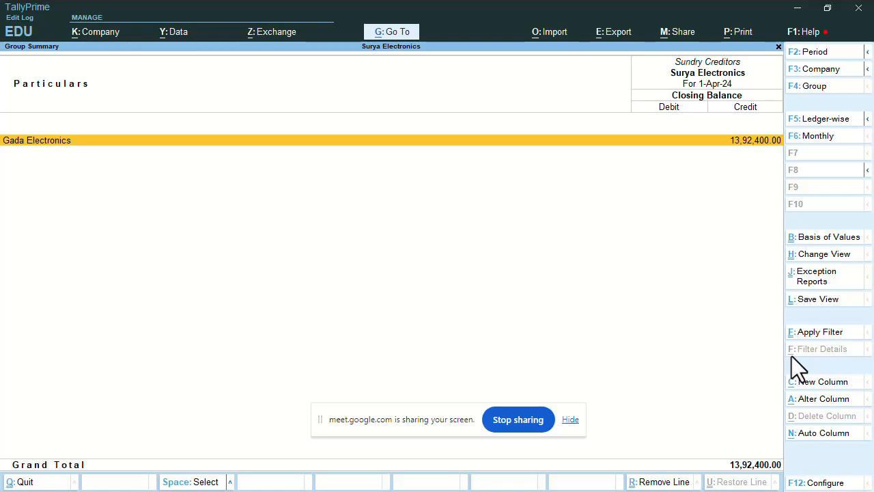
key("Escape")
key("space")
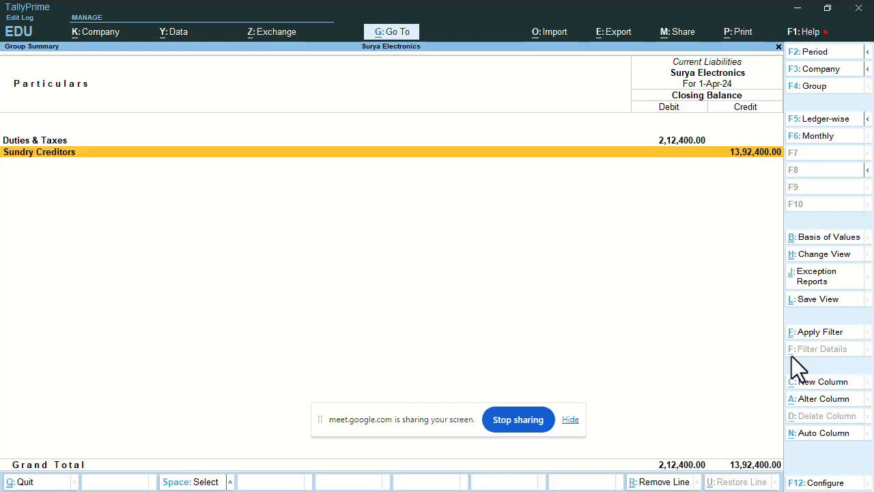
key("Escape")
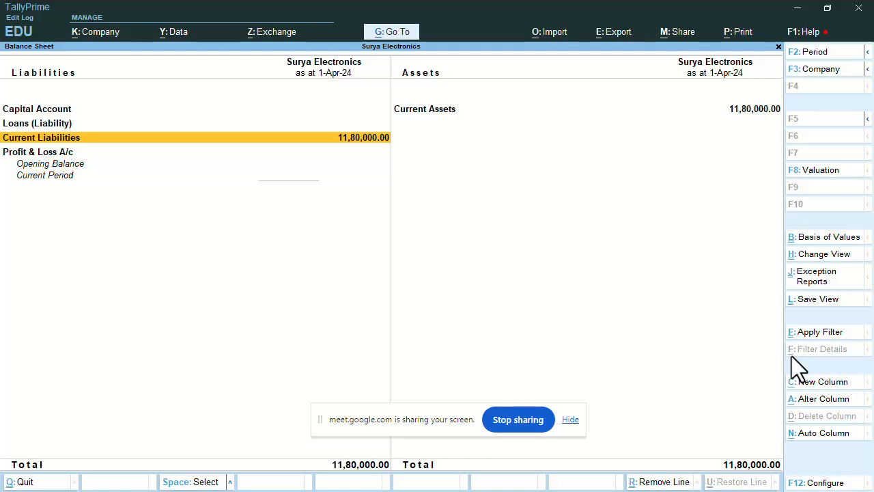
key("Escape")
key("Down")
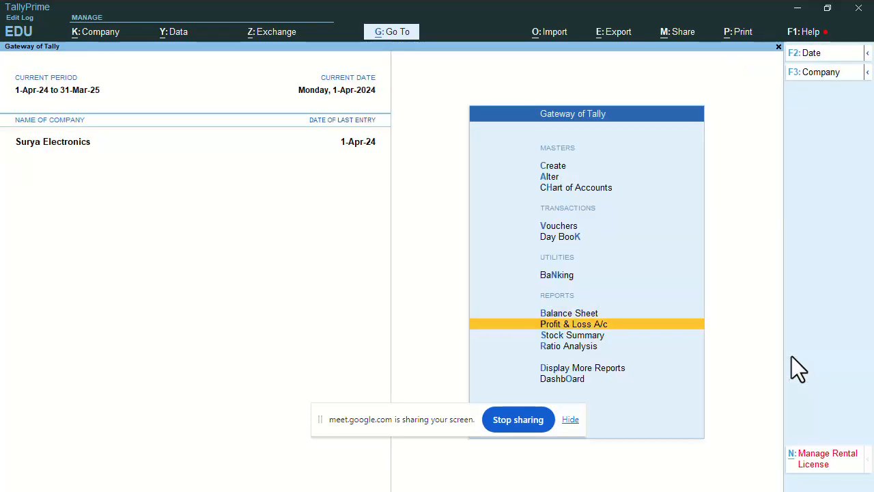
key("Return")
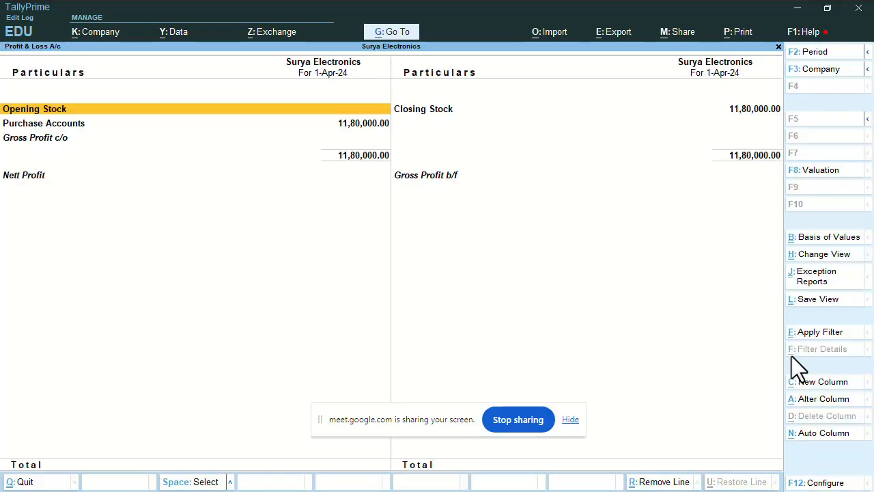
key("Down")
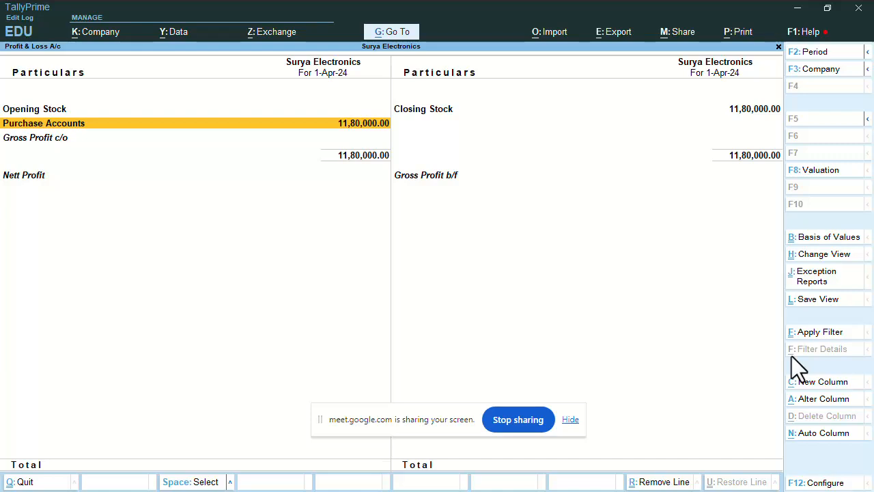
key("Right")
key("Up")
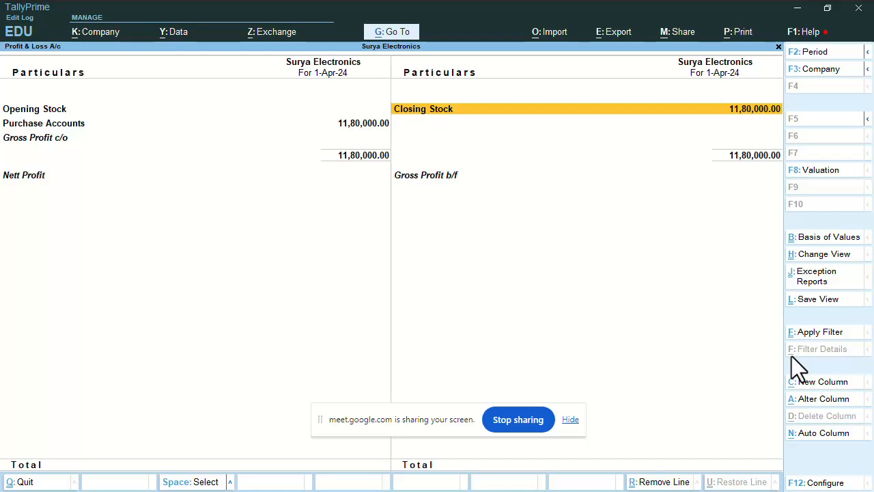
key("Escape")
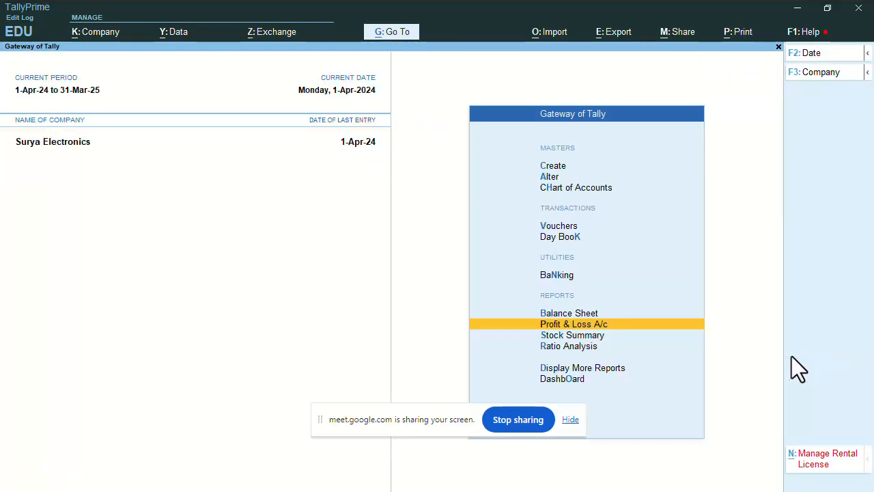
key("Down")
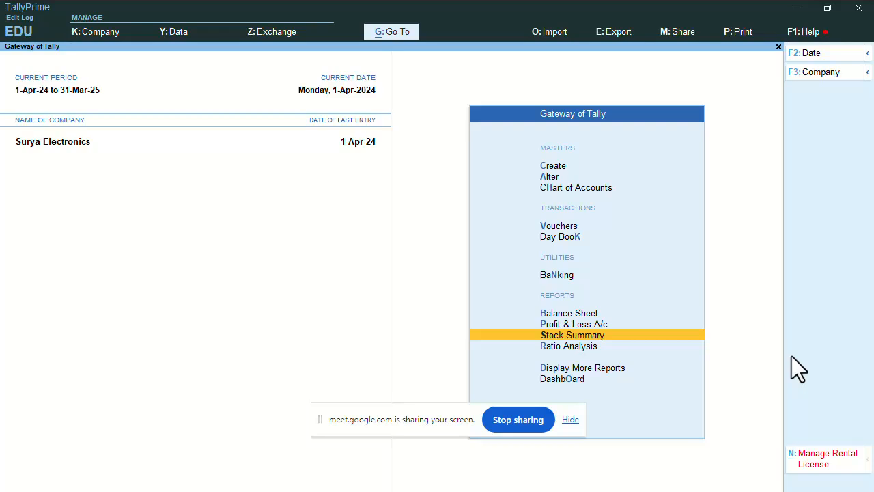
key("Return")
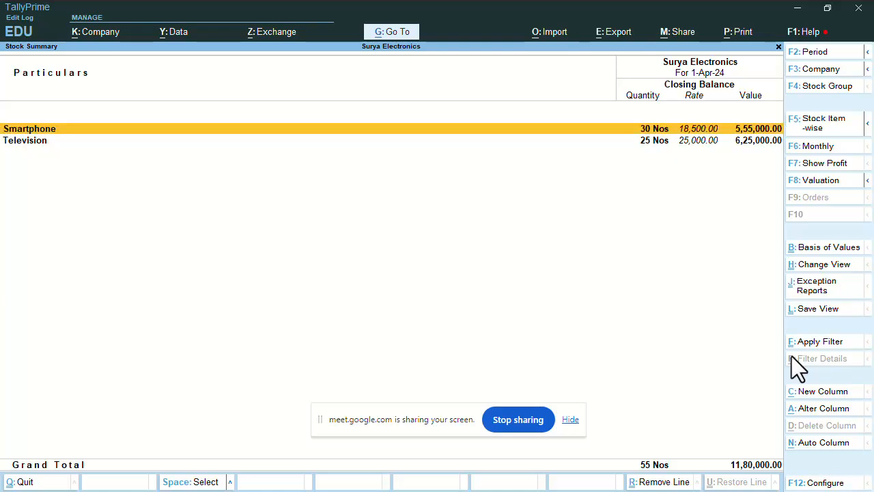
key("Down")
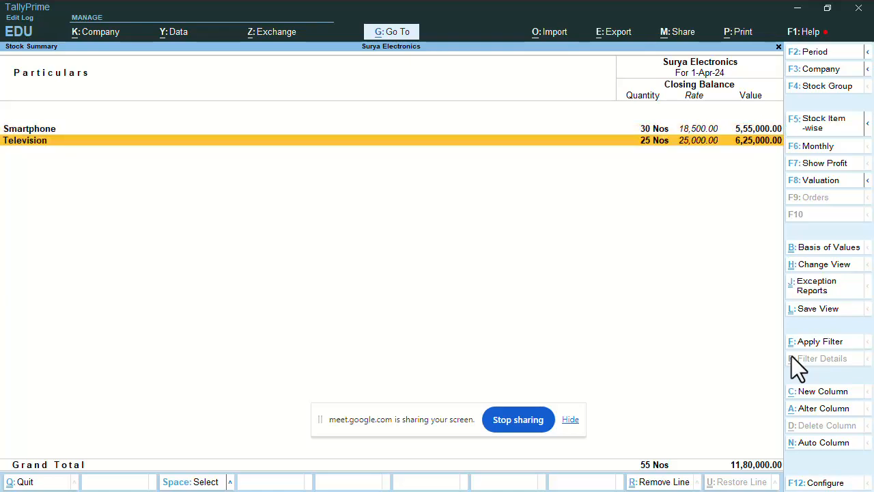
key("Up")
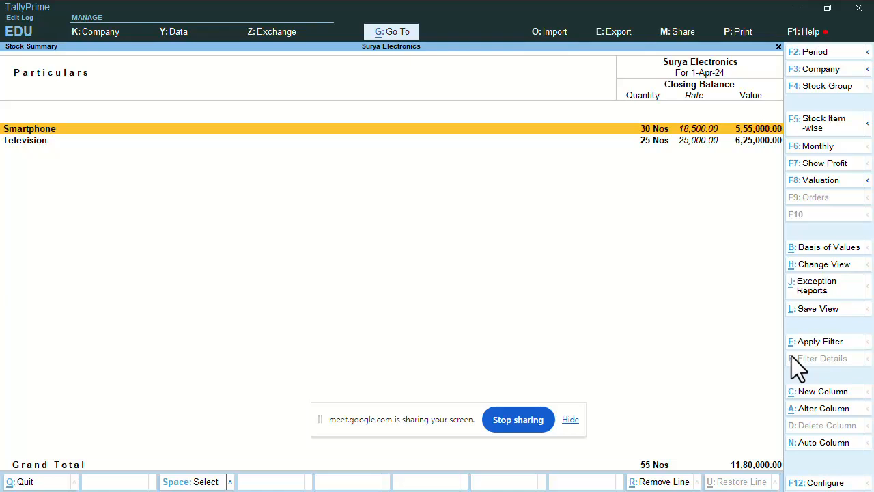
left_click(867, 125)
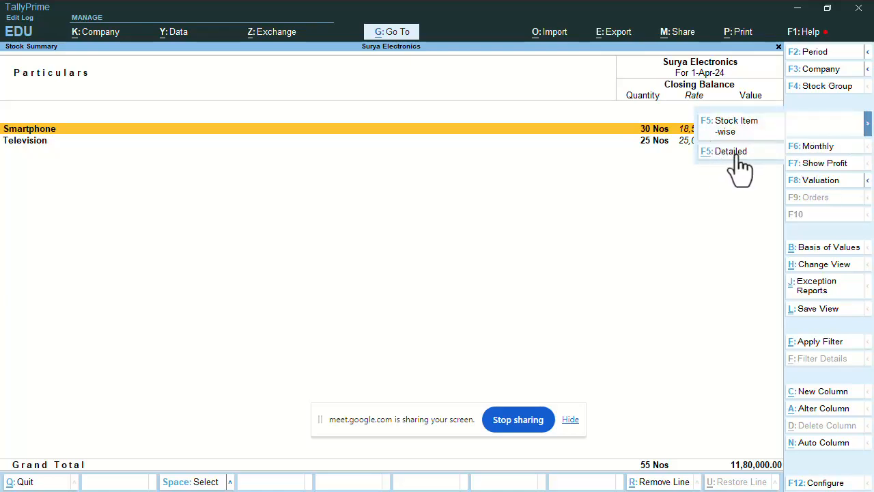
left_click(737, 153)
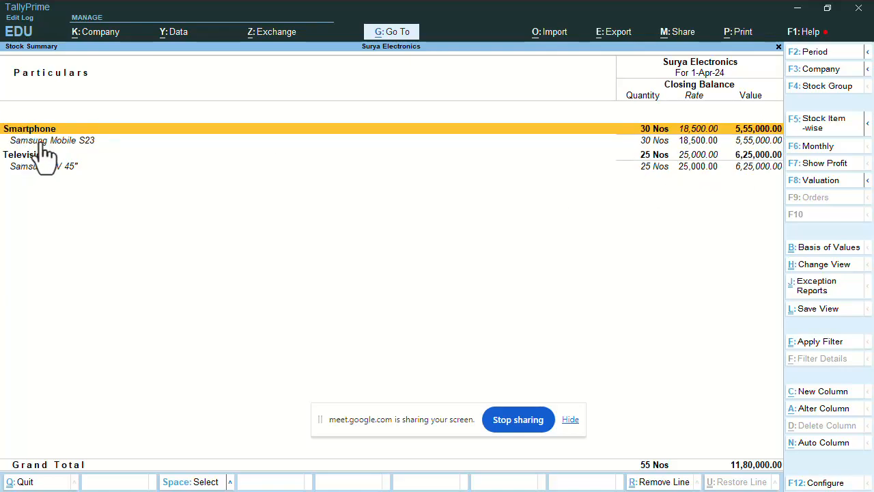
left_click(39, 140)
left_click(45, 131)
left_click(53, 142)
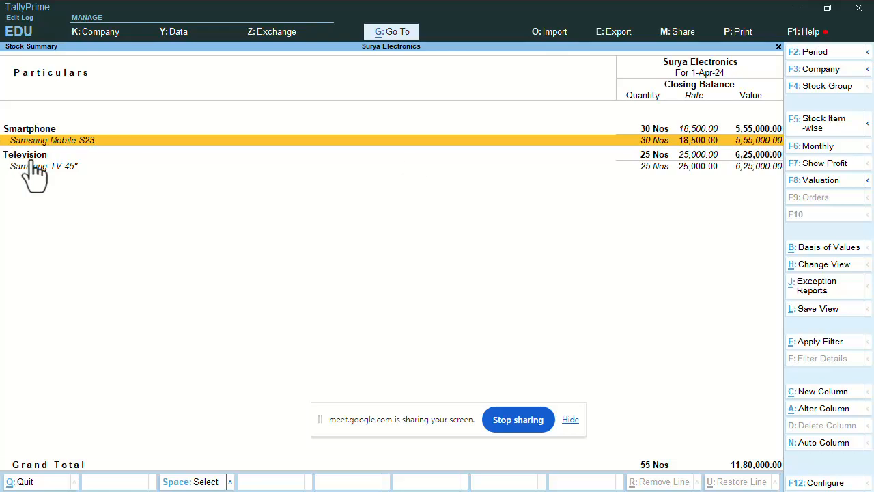
key("Down")
key("Down")
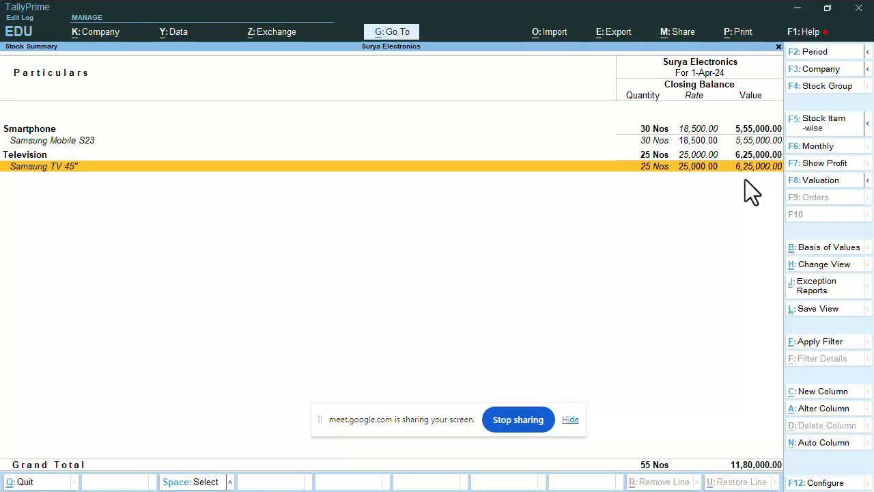
key("Escape")
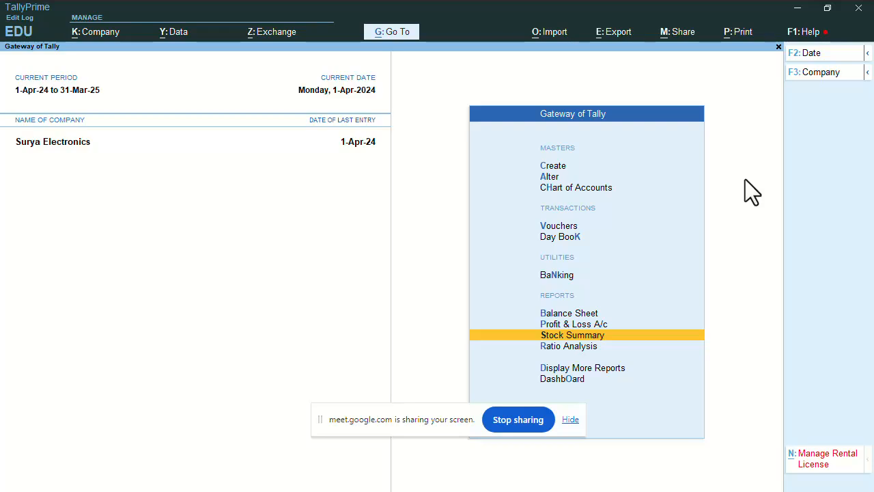
Clear the mobile number in the Surya Electronics company alteration form and save it
left_click(106, 36)
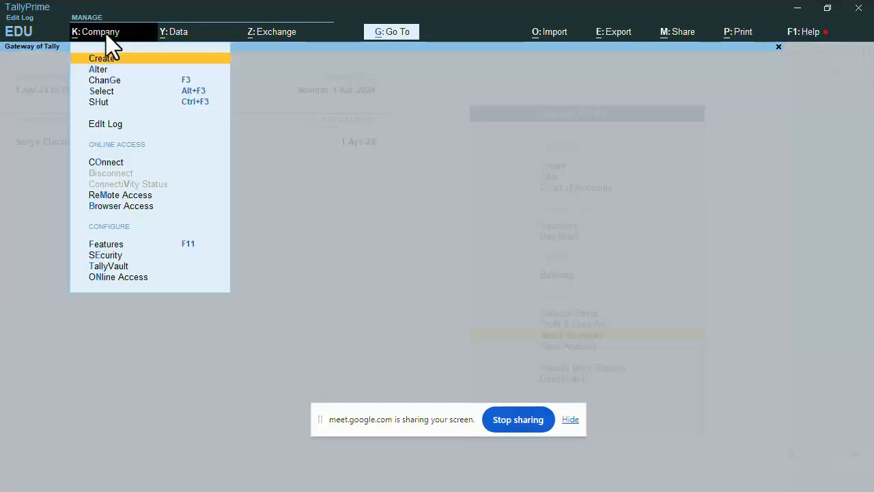
key("Down")
key("Return")
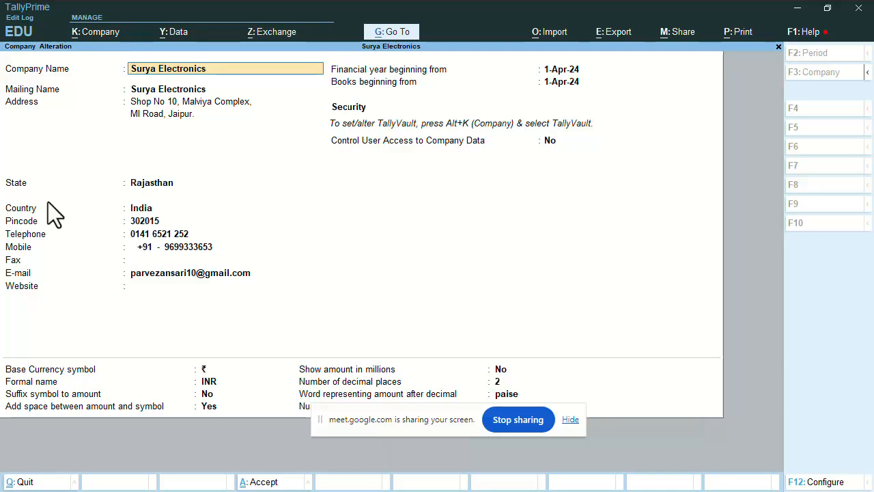
left_click(209, 248)
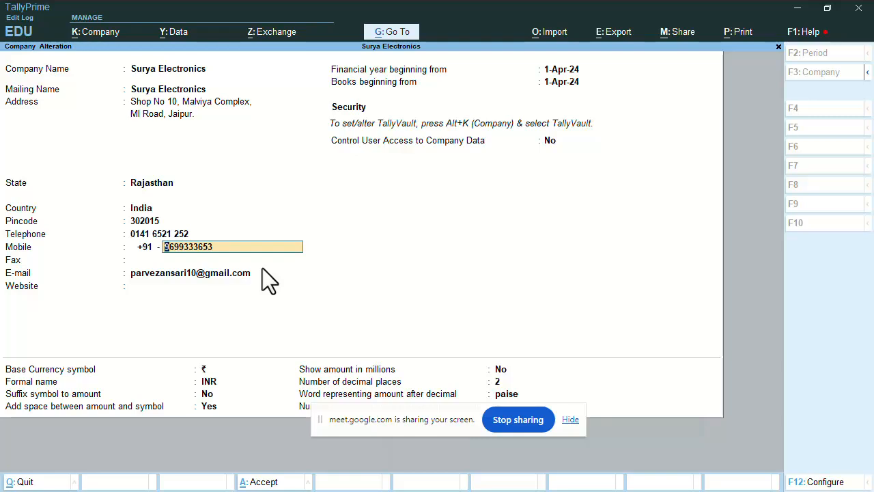
key("ctrl+BackSpace")
key("ctrl+a")
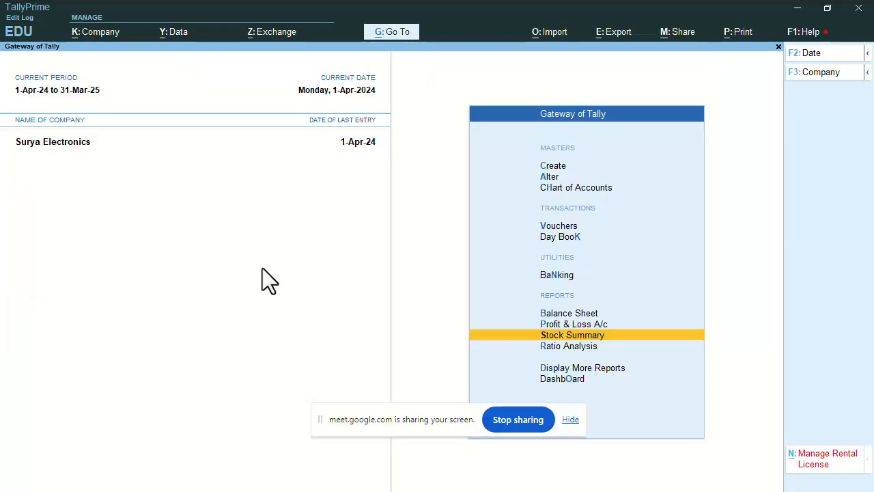
Reopen purchase voucher 1 from Gada Electronics (13,92,400.00) from the Day Book for alteration
key("Up")
key("Up")
key("Up")
key("Up")
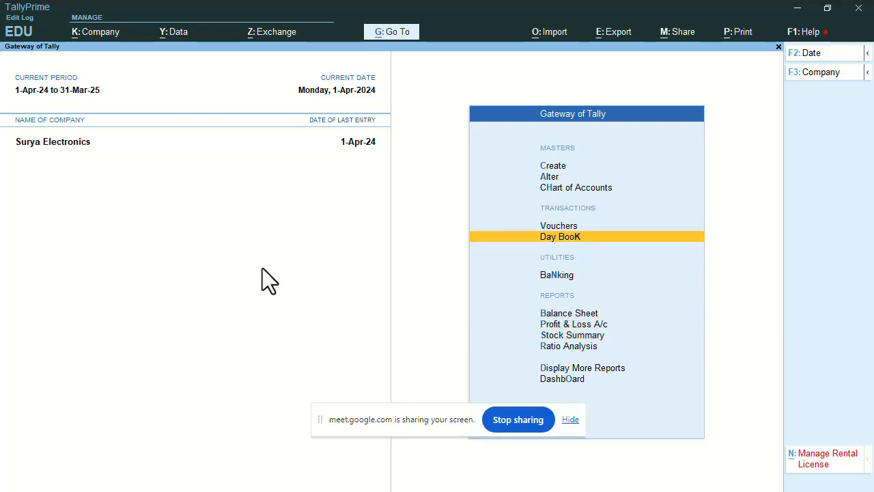
key("Return")
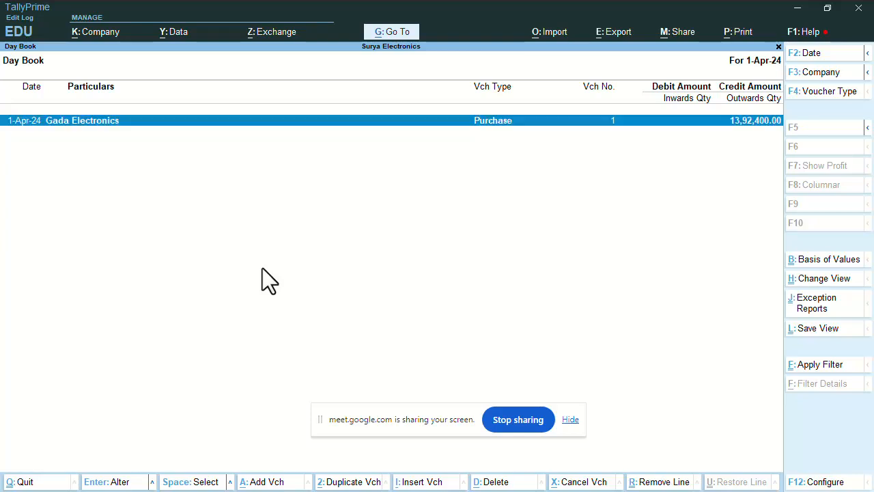
key("Return")
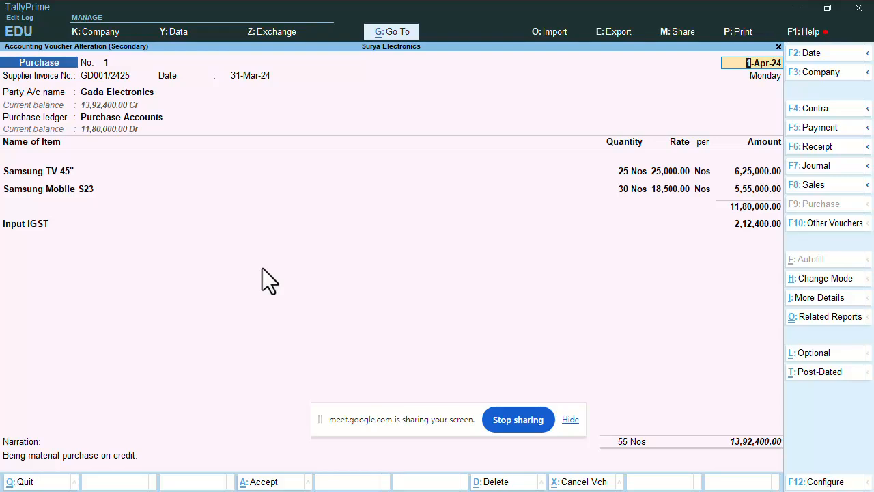
Stop screen sharing and switch to another open window with Alt+Tab
left_click(526, 423)
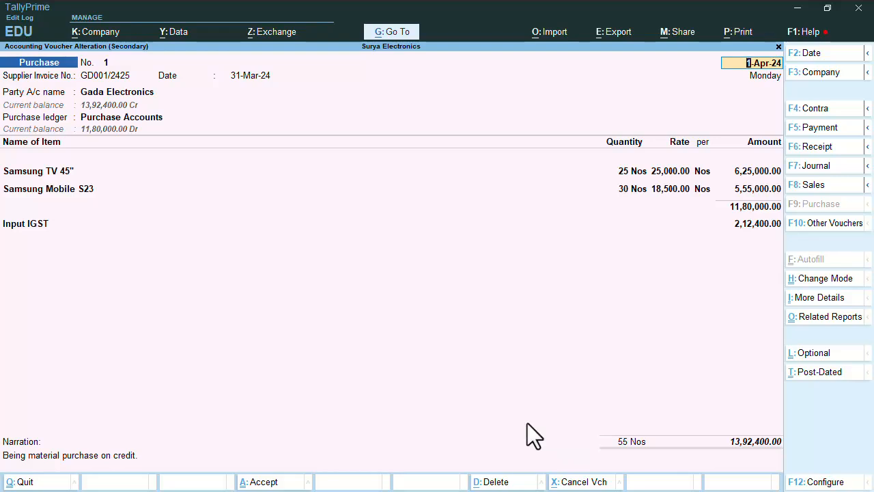
key("alt+Tab")
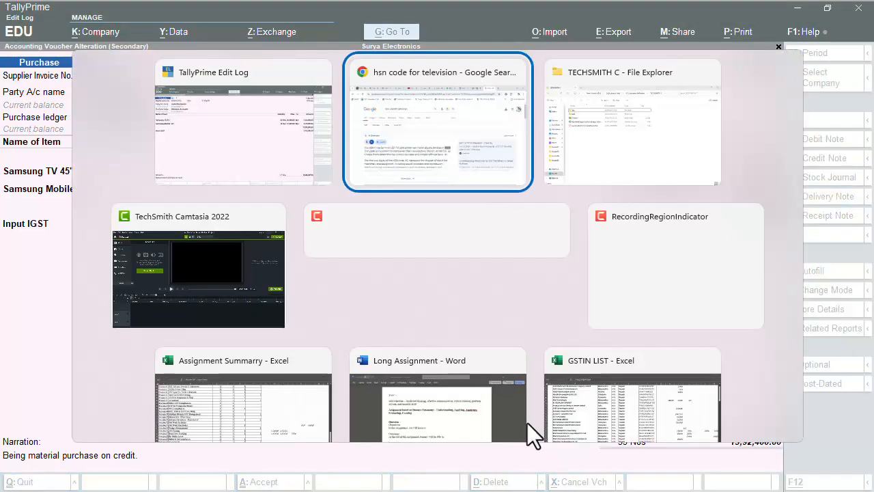
key("alt+Tab")
key("alt+Tab")
key("alt+Tab")
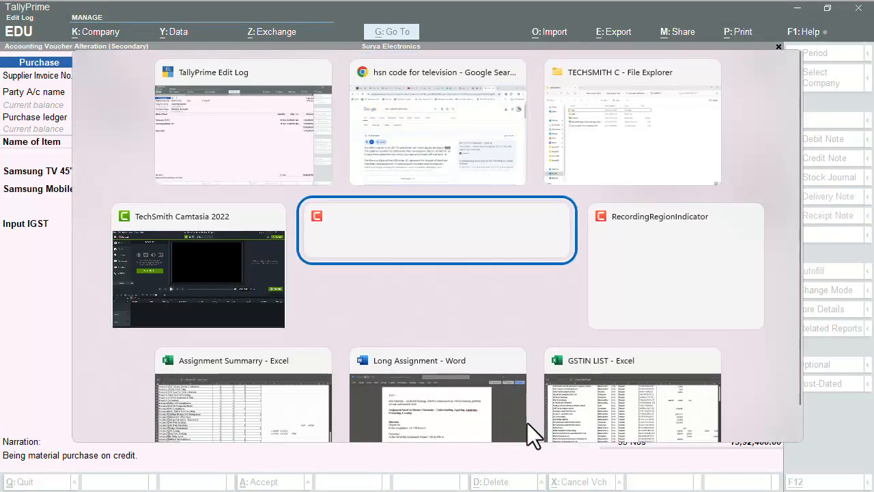